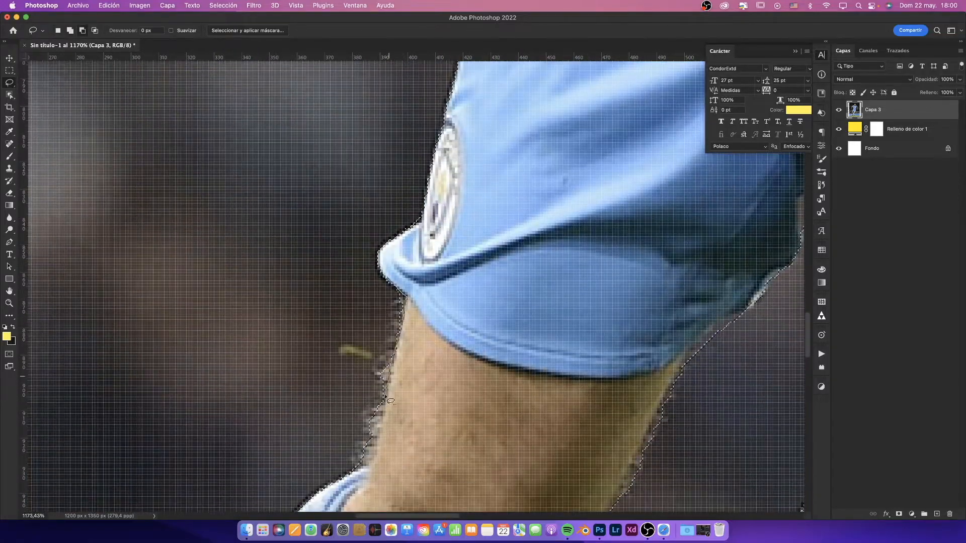
Step: Refine the selection outline along the player's rear leg and sock with freehand Lasso corrections
drag(386, 397, 367, 466)
scroll(366, 402, down, 20)
drag(237, 137, 184, 274)
scroll(302, 302, down, 2)
scroll(282, 352, up, 20)
drag(258, 457, 385, 241)
scroll(414, 220, up, 6)
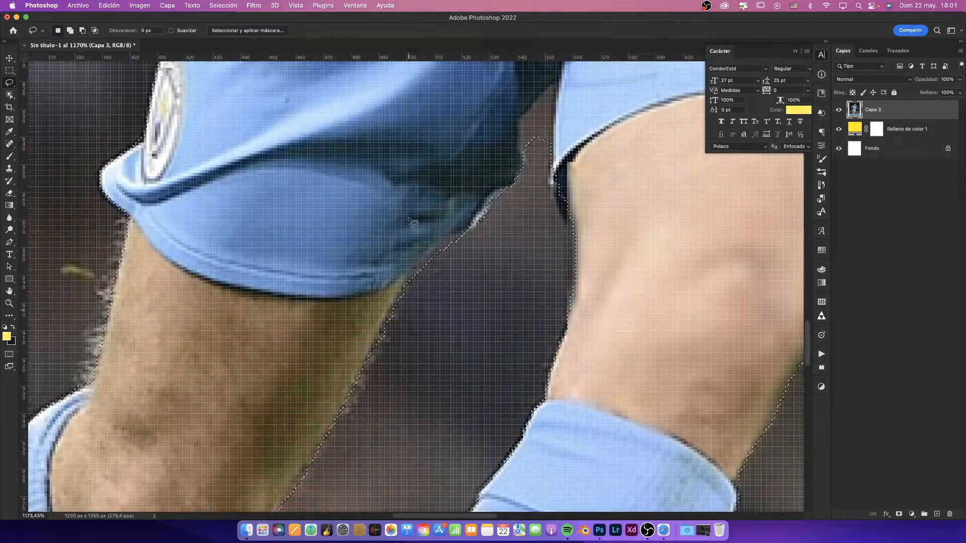
Step: Correct the selection outline beneath the shorts between the legs with the Lasso and check it down to the boots
scroll(483, 201, up, 10)
scroll(503, 201, down, 8)
drag(504, 194, 525, 248)
scroll(508, 227, down, 17)
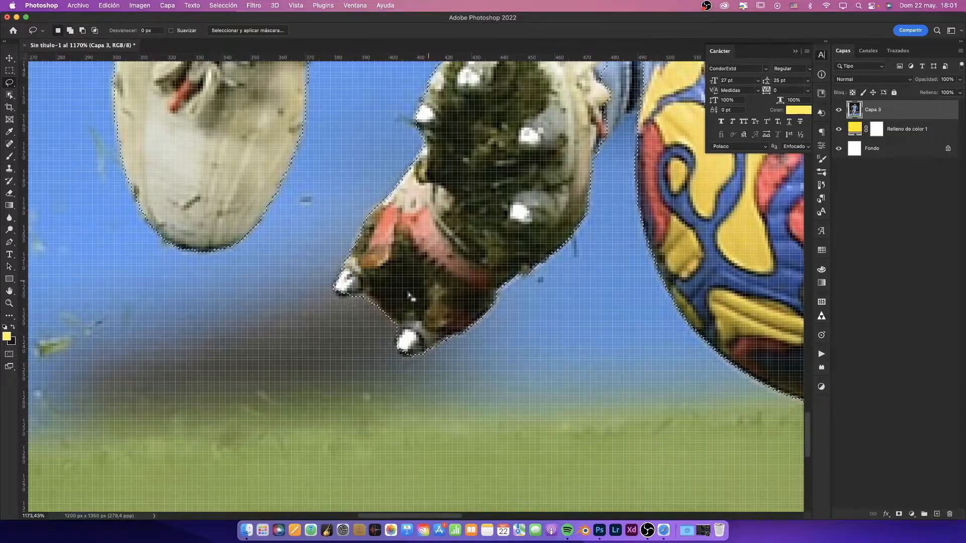
scroll(373, 352, up, 4)
scroll(385, 294, down, 3)
Step: Add the ball to the selection with an elliptical marquee and check the outline along the shirt and shorts with the Lasso
key(shift+m)
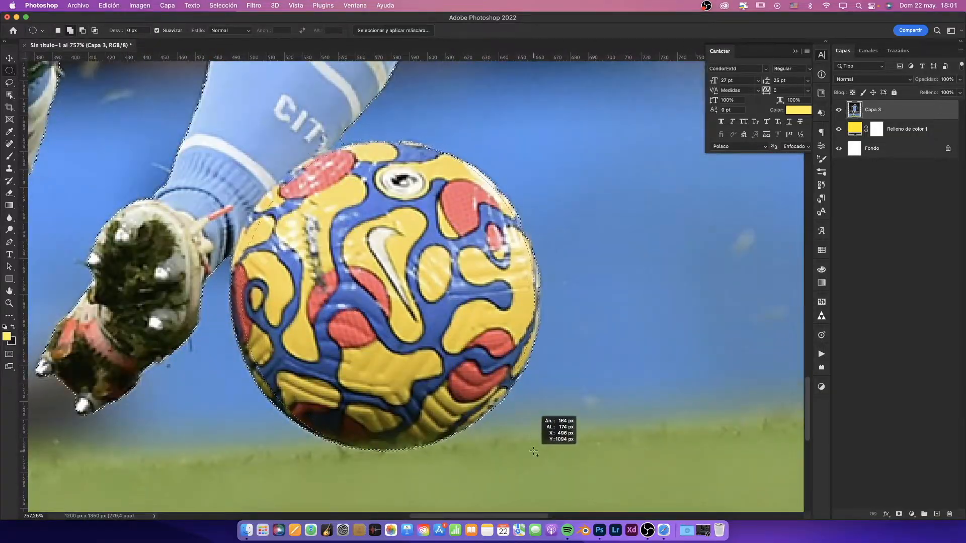
scroll(503, 438, up, 15)
key(l)
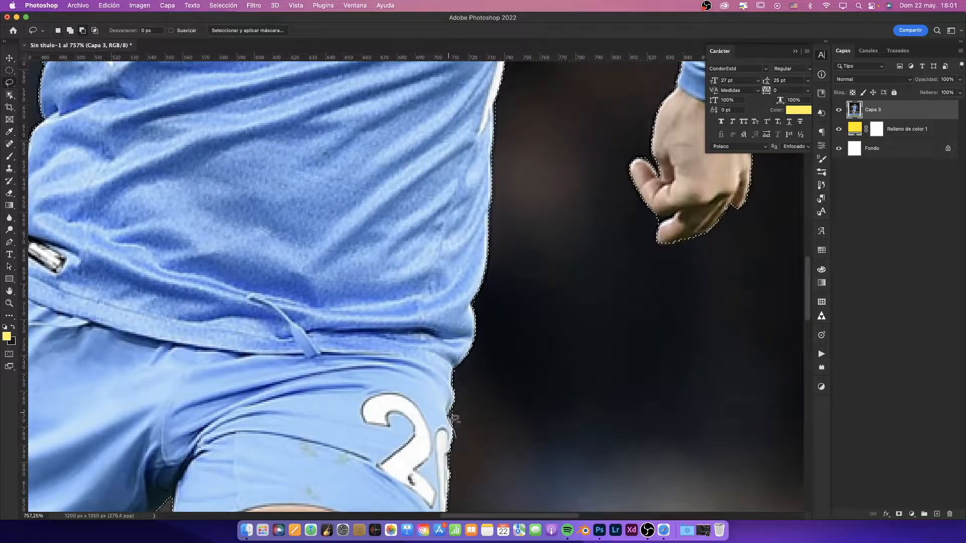
scroll(430, 453, up, 5)
scroll(222, 415, down, 12)
scroll(221, 415, up, 3)
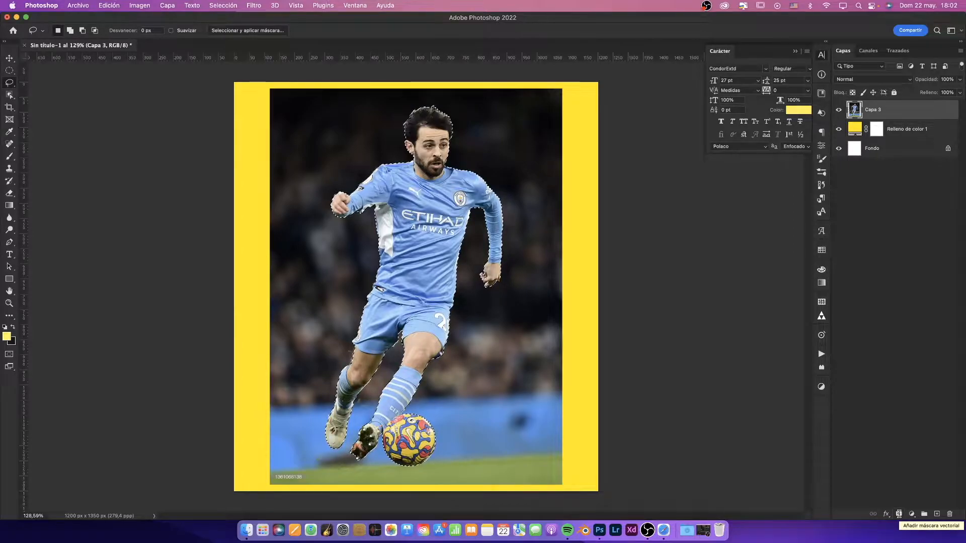
Step: Mask the Capa 3 layer with the selection and inspect the cut-out's edges around the legs
click(899, 514)
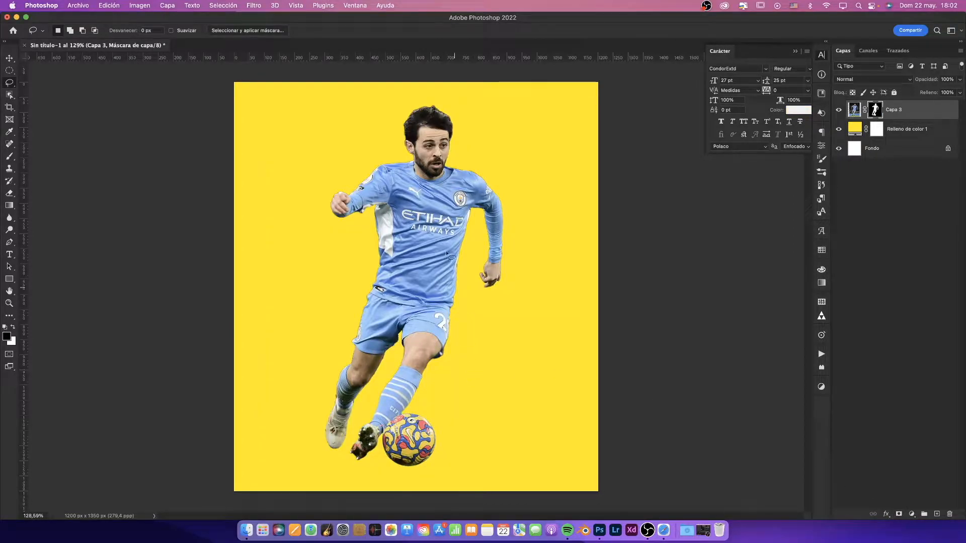
scroll(430, 196, up, 3)
scroll(539, 392, down, 5)
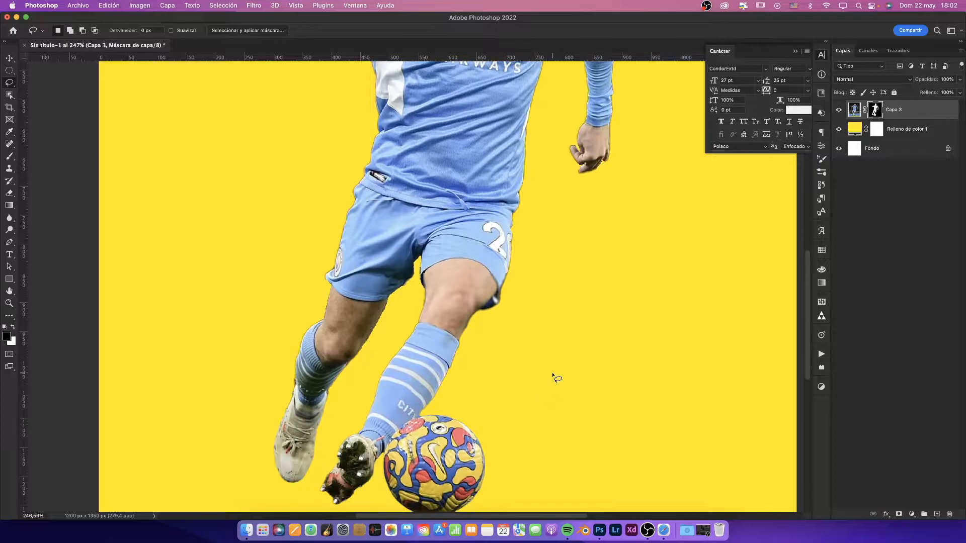
scroll(412, 392, up, 5)
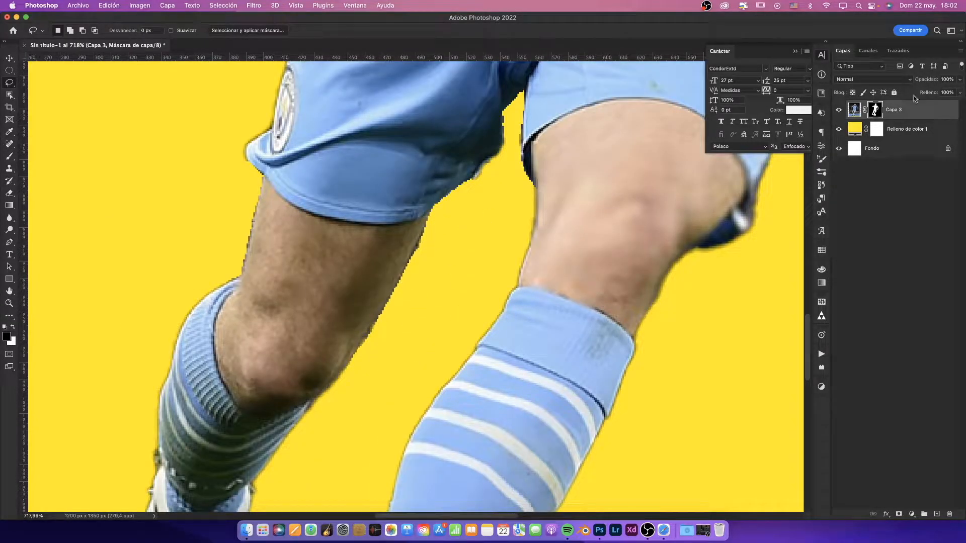
Step: Refine the Capa 3 mask in Select and Mask with edge shift -16% and contrast 34%, and apply it
double_click(878, 112)
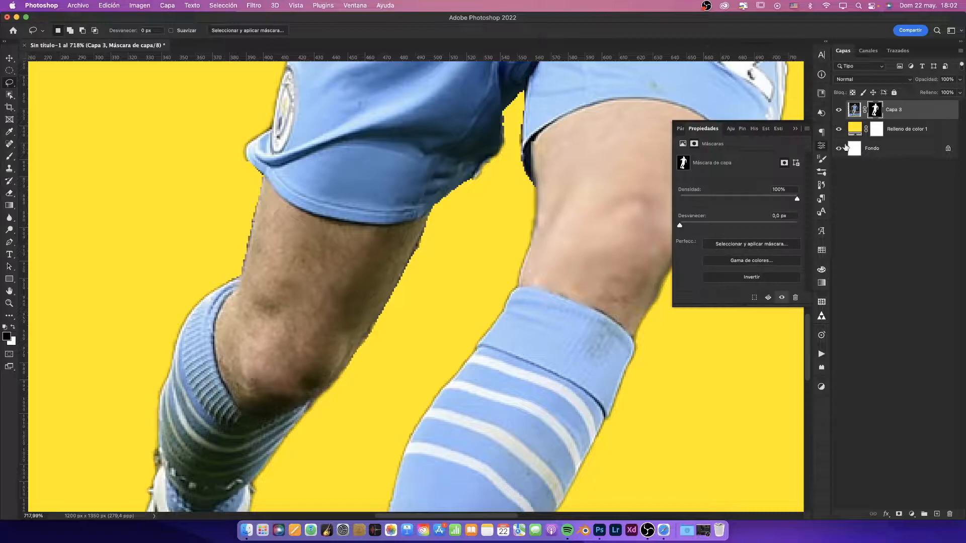
click(729, 245)
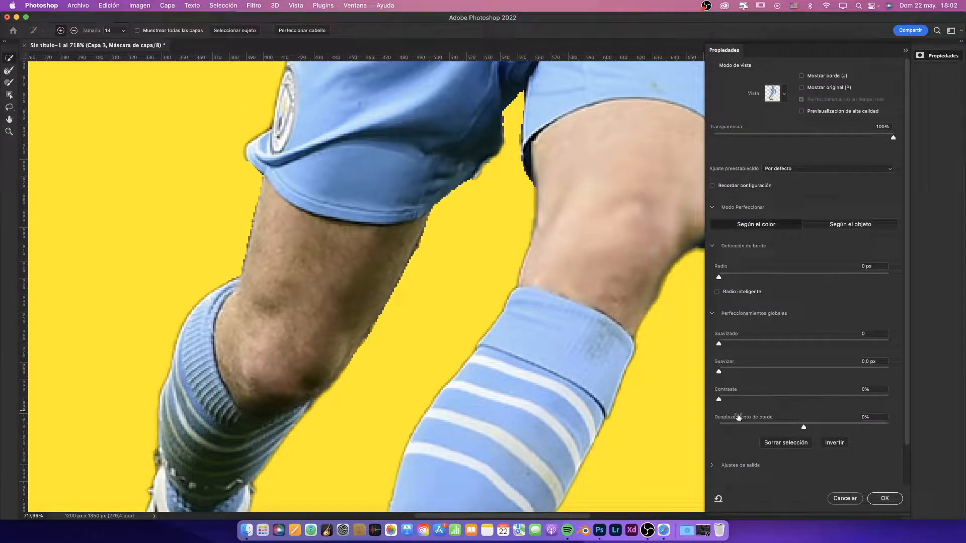
drag(804, 426, 791, 430)
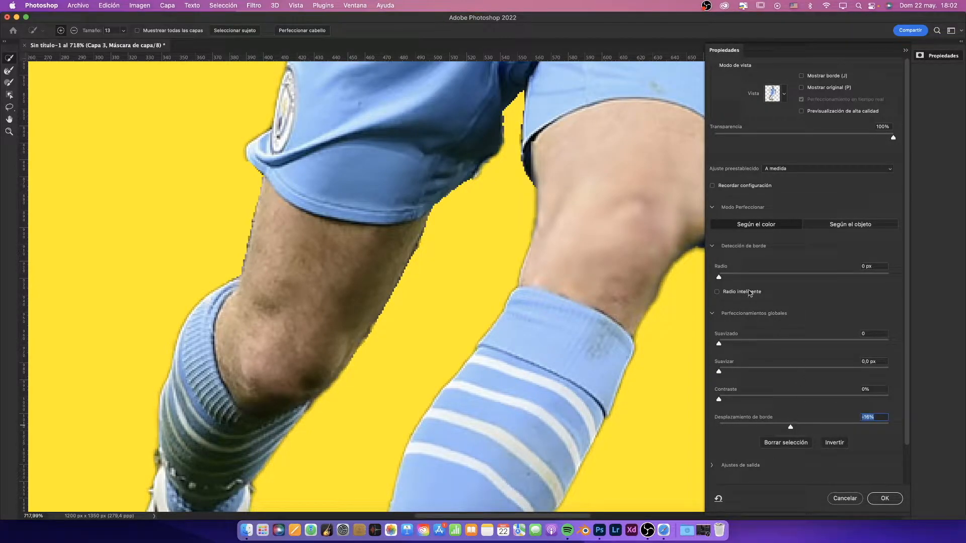
drag(728, 398, 764, 397)
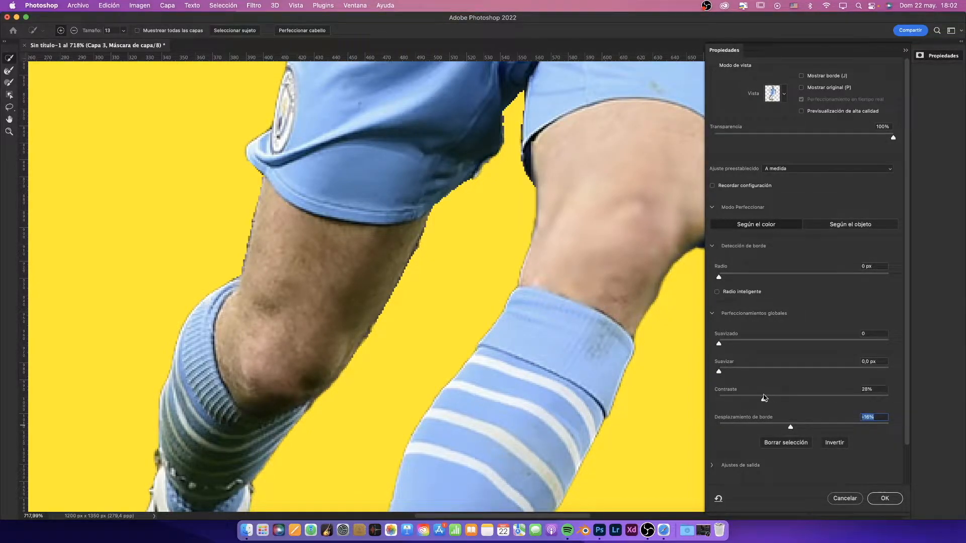
scroll(258, 203, down, 5)
scroll(293, 160, up, 5)
scroll(342, 159, up, 4)
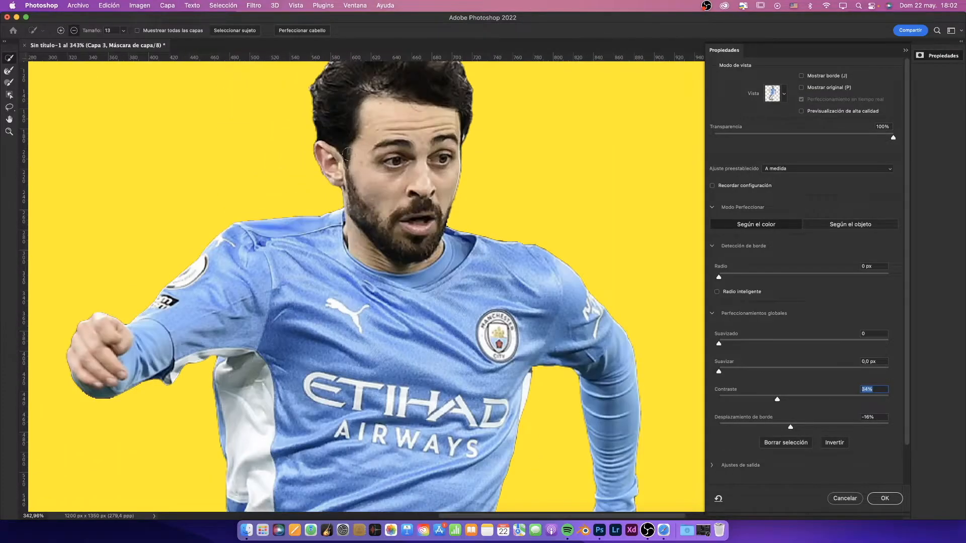
click(889, 502)
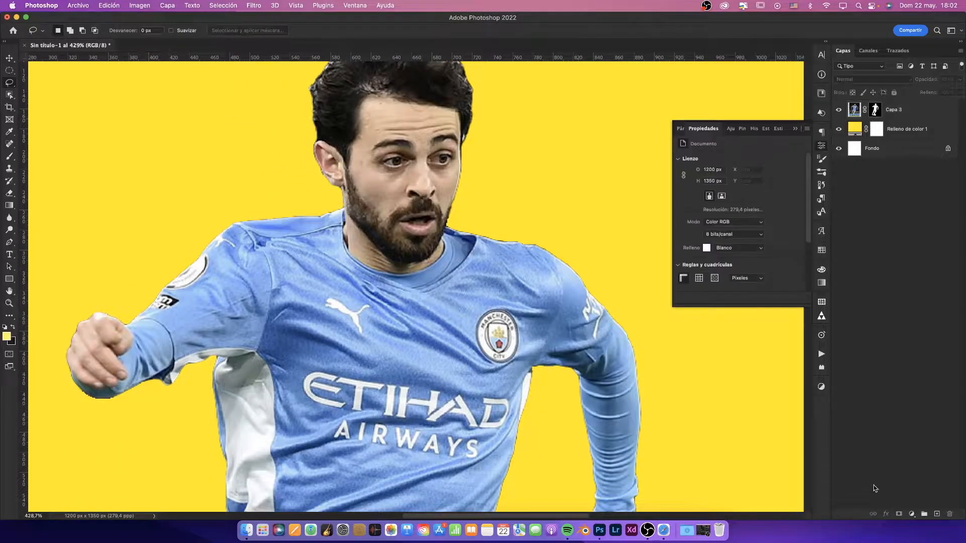
Step: Erase the player's head and the ball from the Capa 3 copia 2 layer with the Eraser
click(9, 193)
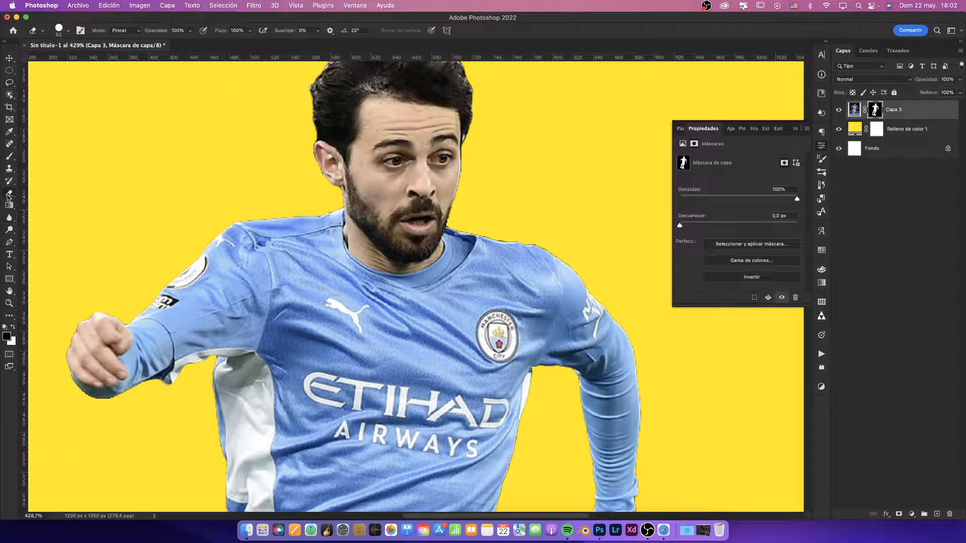
scroll(280, 162, up, 4)
mouse_move(305, 201)
mouse_down()
mouse_move(147, 207)
mouse_move(56, 190)
mouse_up()
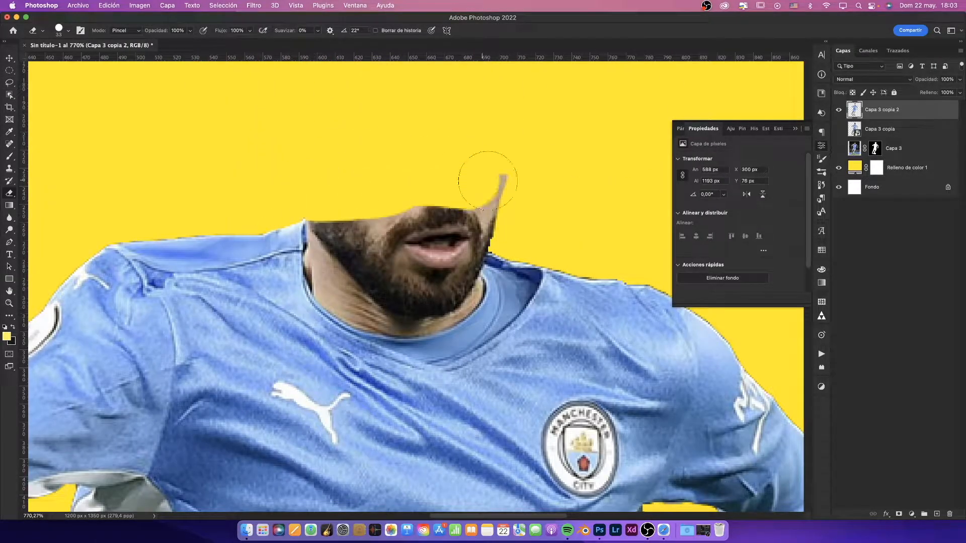
mouse_move(481, 172)
mouse_down()
mouse_move(453, 289)
mouse_move(469, 300)
mouse_move(344, 233)
mouse_move(341, 272)
mouse_move(335, 262)
mouse_move(429, 298)
mouse_move(403, 306)
mouse_move(356, 285)
mouse_up()
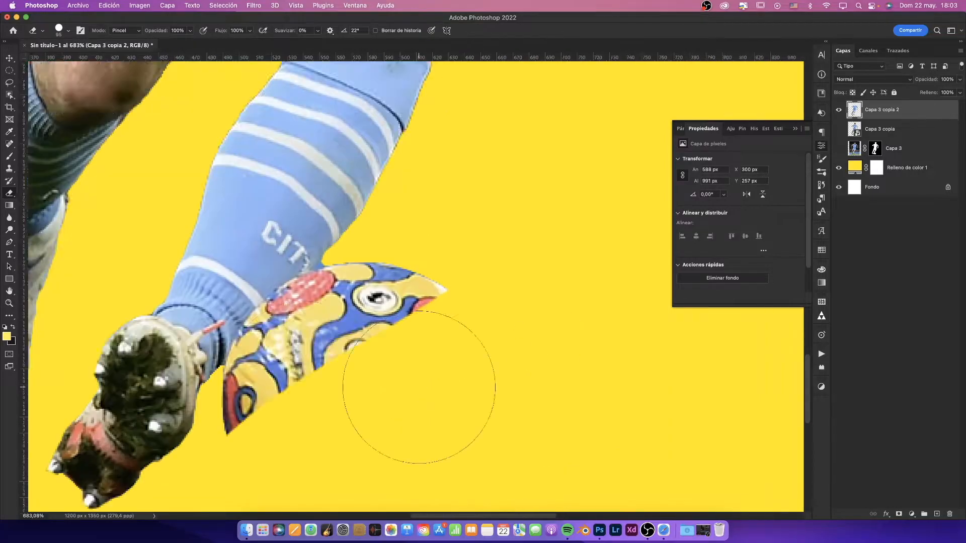
mouse_move(421, 385)
mouse_down()
mouse_move(443, 324)
mouse_move(259, 400)
mouse_move(287, 305)
mouse_move(216, 282)
mouse_move(216, 342)
mouse_up()
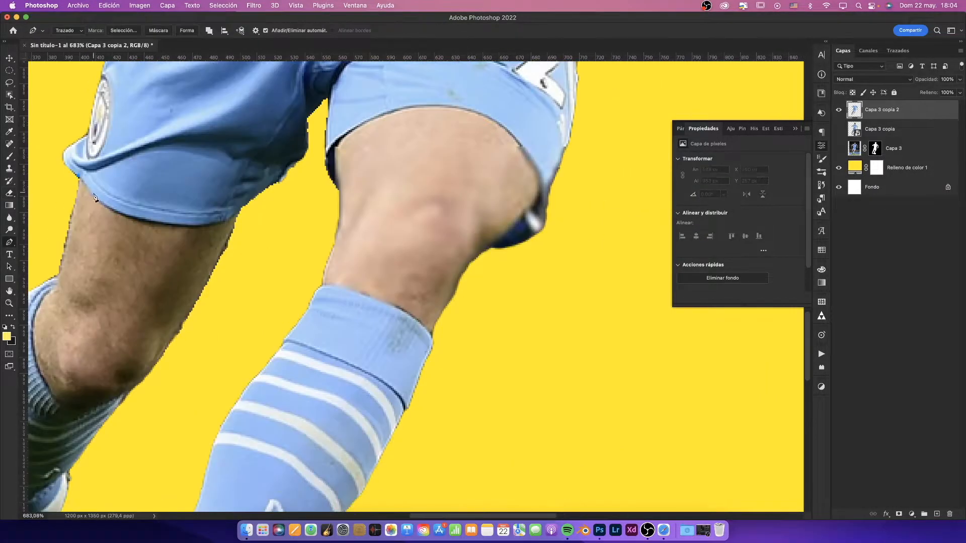
Step: Trace a closed Pen path around the rear leg's bare skin, following the shorts' hem and the sock's upper edge
click(95, 196)
drag(141, 219, 167, 225)
drag(207, 225, 223, 226)
drag(243, 209, 251, 206)
drag(247, 303, 231, 342)
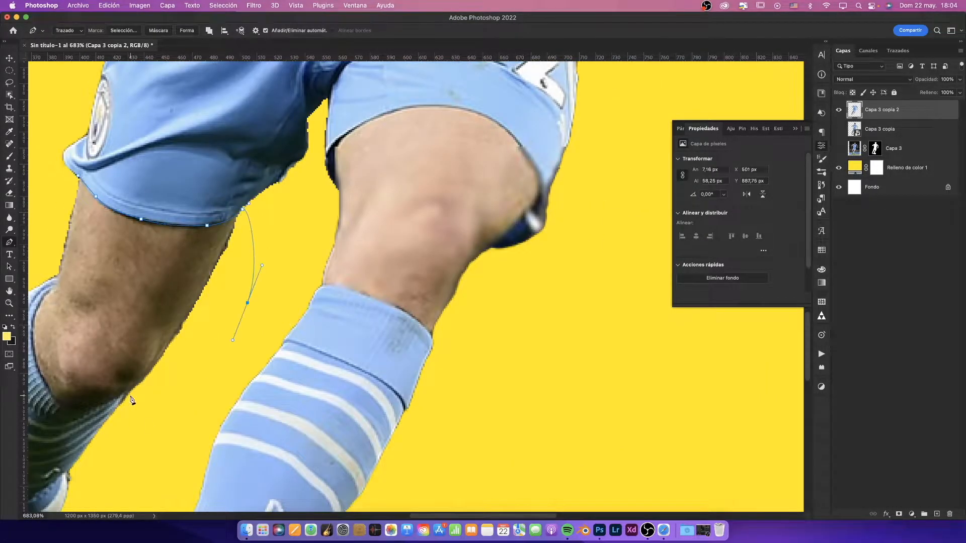
click(128, 394)
drag(86, 411, 71, 413)
drag(47, 384, 35, 357)
click(165, 172)
click(207, 176)
Step: Convert the leg path to a selection, delete the skin inside it and deselect
click(123, 31)
click(559, 210)
key(BackSpace)
key(super+d)
click(470, 193)
click(465, 162)
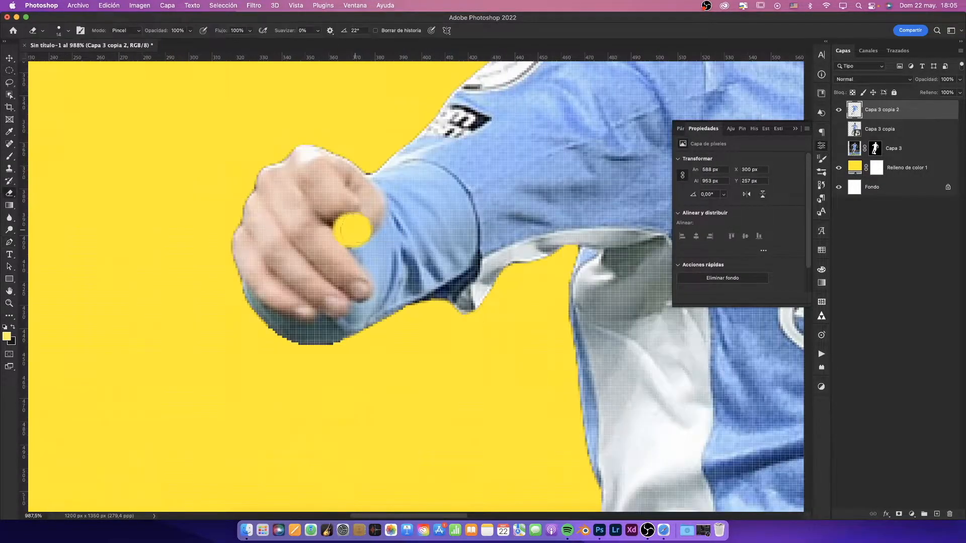
Step: Erase the player's raised hand next to the sleeve cuff and the front boot below the sock
mouse_move(352, 222)
mouse_down()
mouse_move(332, 171)
mouse_move(351, 282)
mouse_move(345, 271)
mouse_up()
mouse_move(306, 297)
mouse_down()
mouse_move(289, 307)
mouse_move(255, 203)
mouse_up()
scroll(302, 242, down, 10)
scroll(318, 259, up, 10)
click(318, 259)
drag(318, 259, 399, 345)
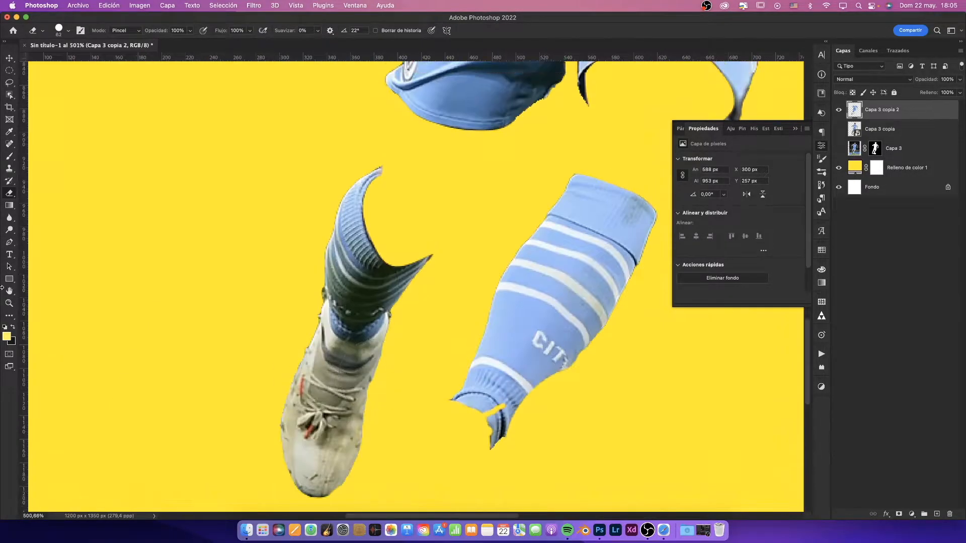
Step: Trace a Pen path around the rear boot, following the boundary between the boot and the sock
key(p)
click(320, 318)
click(322, 342)
click(357, 369)
click(390, 332)
click(376, 498)
click(273, 495)
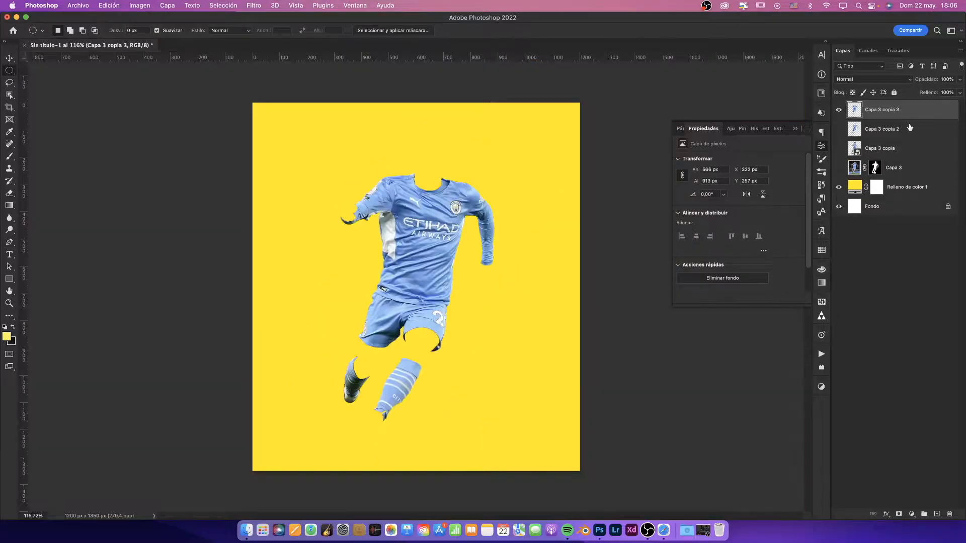
Step: Rename the Capa 3 copia layer as Main
double_click(878, 148)
text(Main)
key(Return)
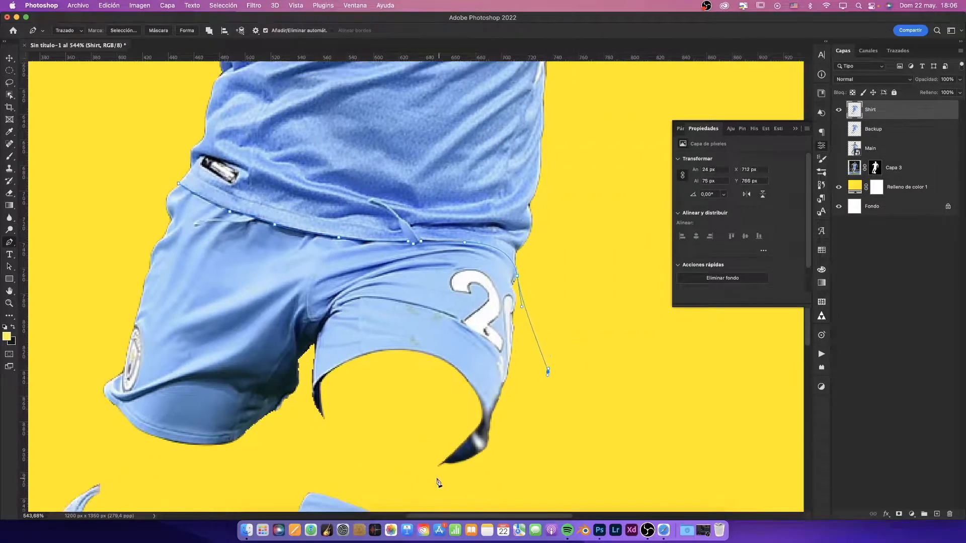
Step: Convert the path around the shorts to a selection, delete that area from the Shirt layer and deselect
key(super+Return)
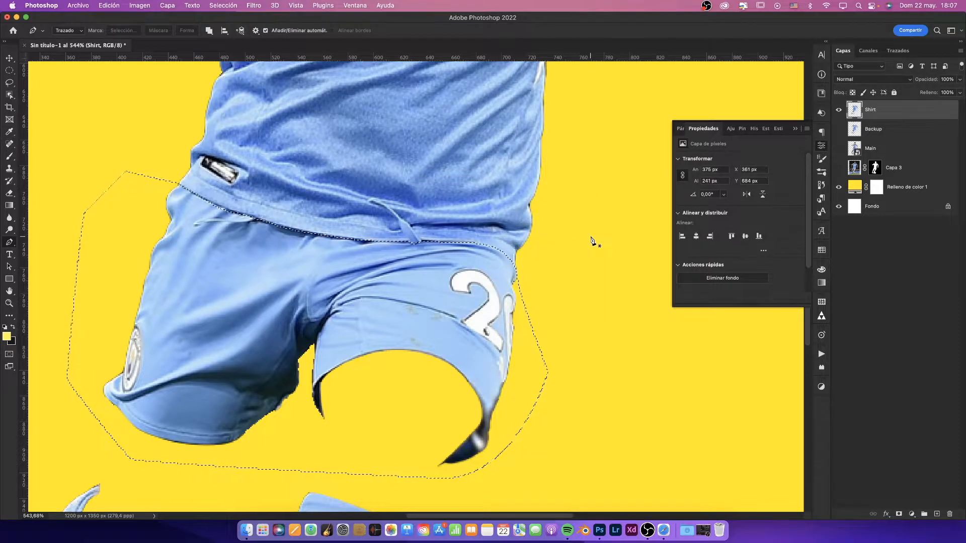
key(Delete)
key(super+0)
key(super+d)
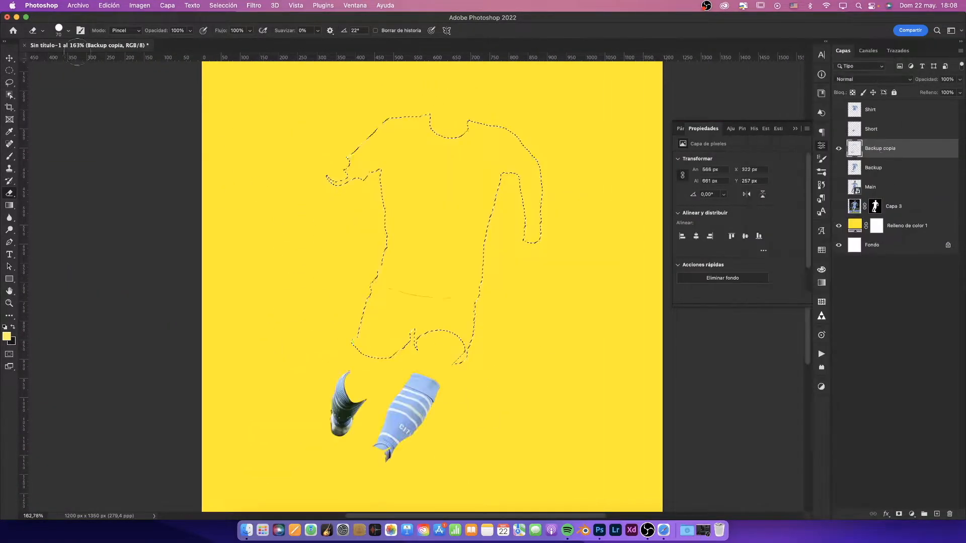
Step: Enclose the leftover waistline pixels on the Backup copia layer in an elliptical selection for removal
key(m)
drag(300, 263, 485, 372)
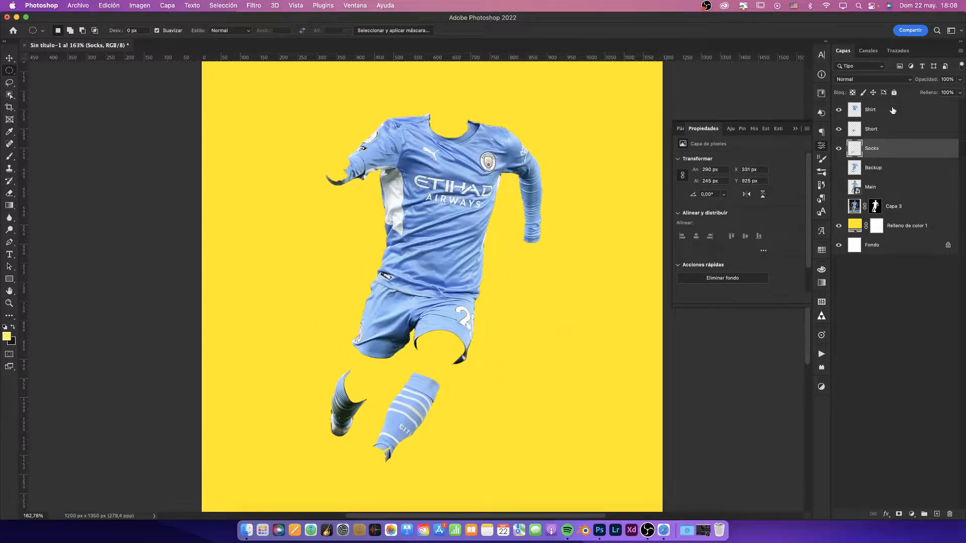
Step: Add a Black & White adjustment layer clipped to the Shirt layer
click(893, 111)
click(912, 514)
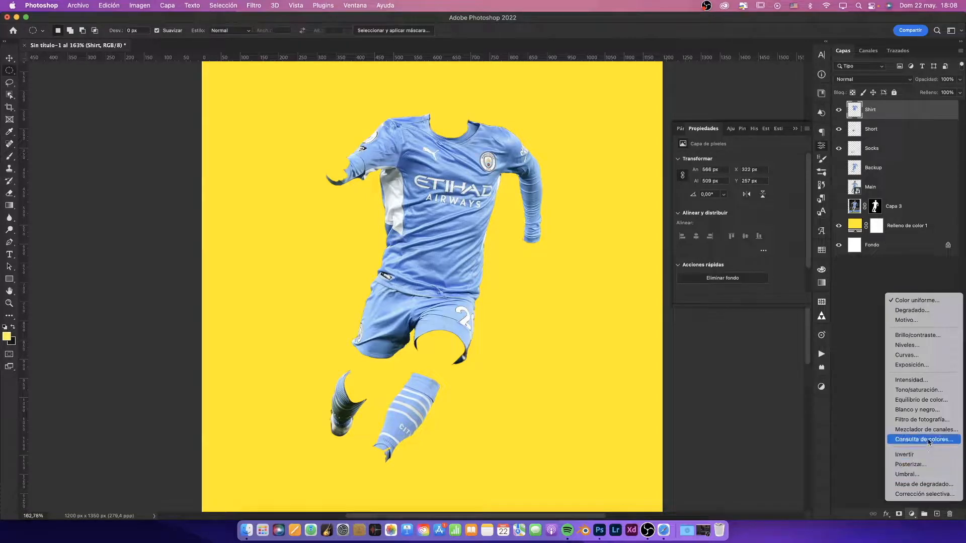
click(930, 412)
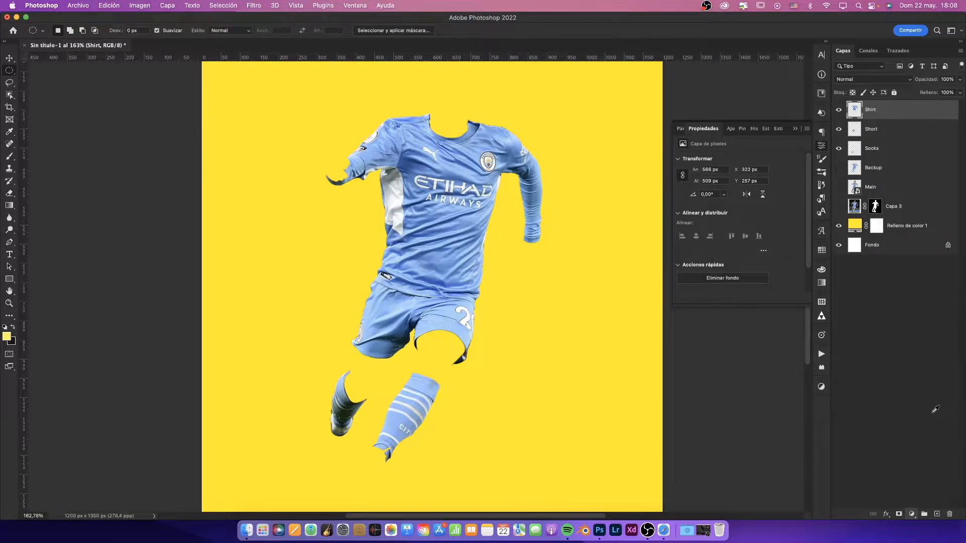
click(741, 298)
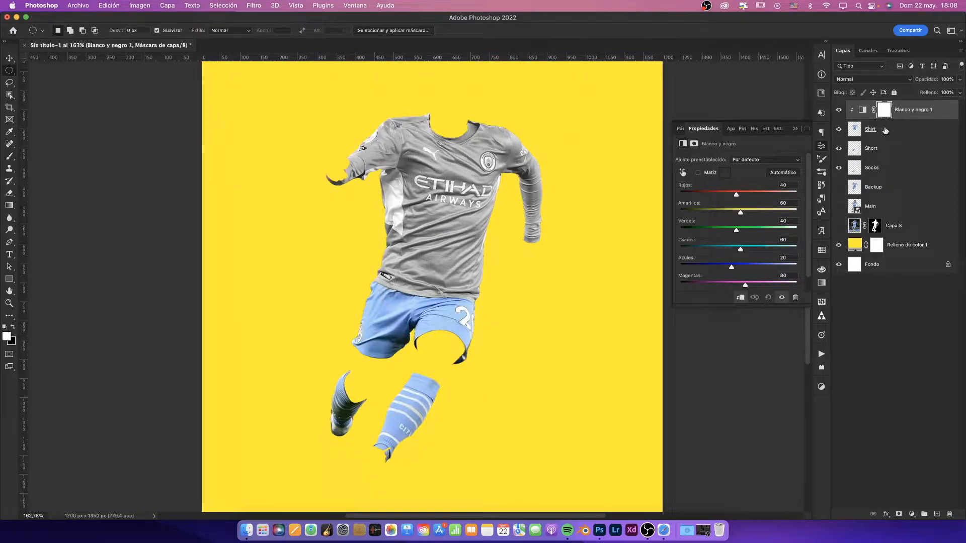
Step: Lighten the shirt in the Black & White adjustment by setting yellows to 75, blues to 71 and raising the cyans
click(879, 152)
click(892, 245)
click(906, 112)
mouse_move(751, 251)
mouse_down()
mouse_move(753, 269)
mouse_move(744, 268)
mouse_up()
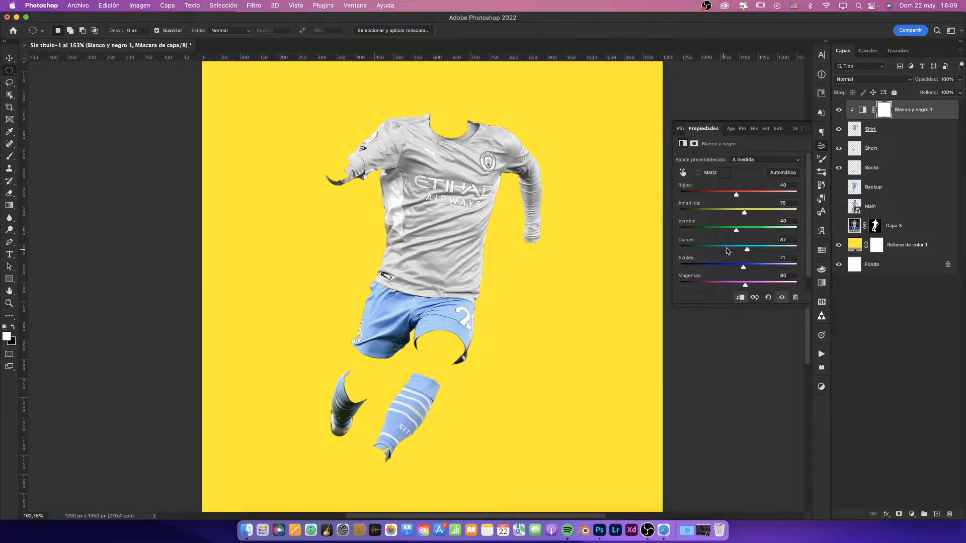
drag(747, 251, 751, 251)
click(793, 130)
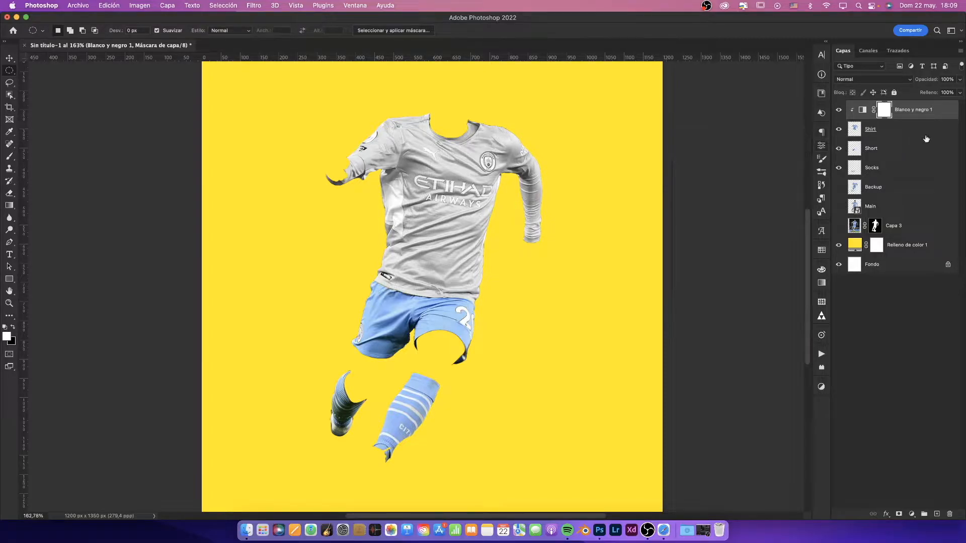
Step: Remove the Puma logo from the chest on the Shirt layer with the Spot Healing Brush
click(920, 135)
scroll(361, 112, up, 5)
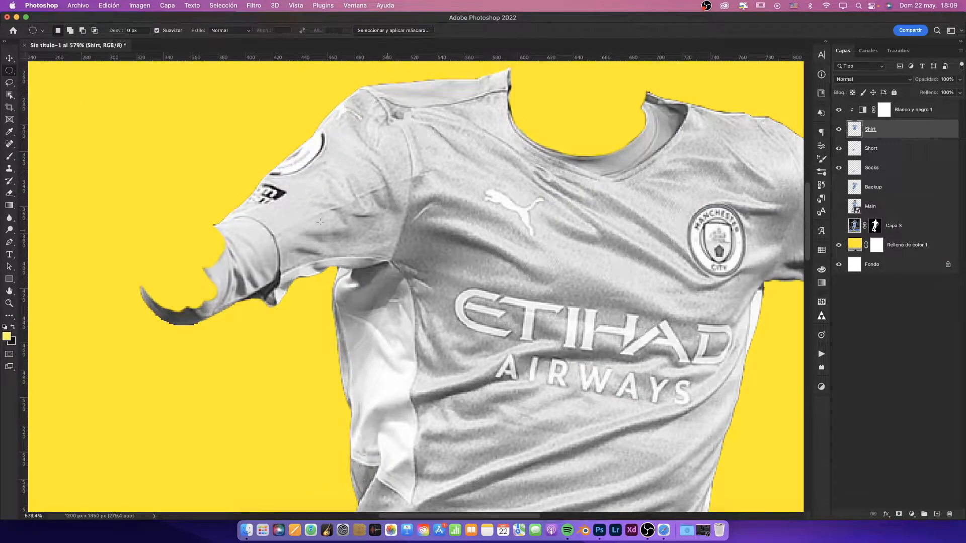
click(9, 145)
drag(515, 220, 479, 219)
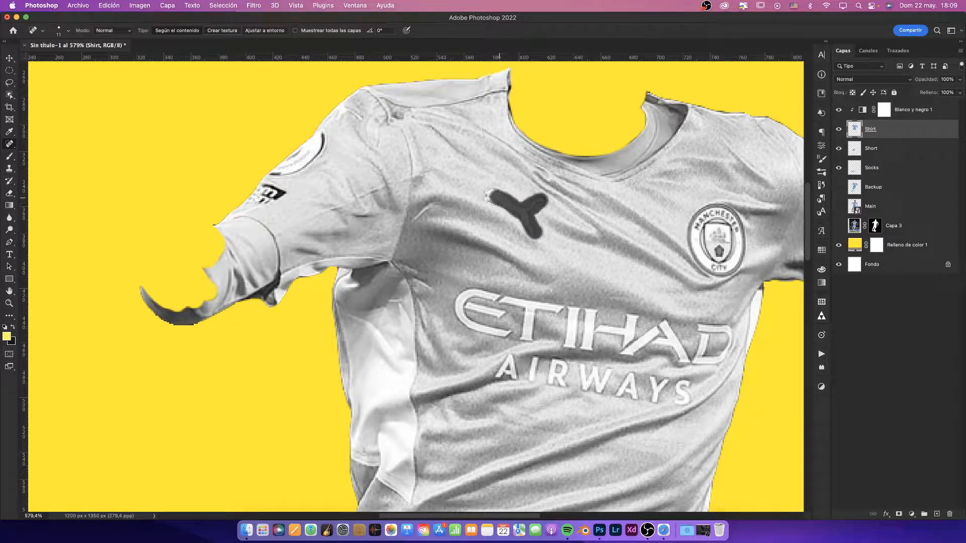
drag(492, 195, 507, 207)
Step: Heal away the ETIHAD lettering across the shirt's chest with the Spot Healing Brush
mouse_move(511, 335)
mouse_down()
mouse_move(481, 327)
mouse_move(499, 297)
mouse_move(558, 307)
mouse_move(575, 345)
mouse_move(566, 305)
mouse_move(649, 332)
mouse_move(685, 358)
mouse_move(663, 345)
mouse_up()
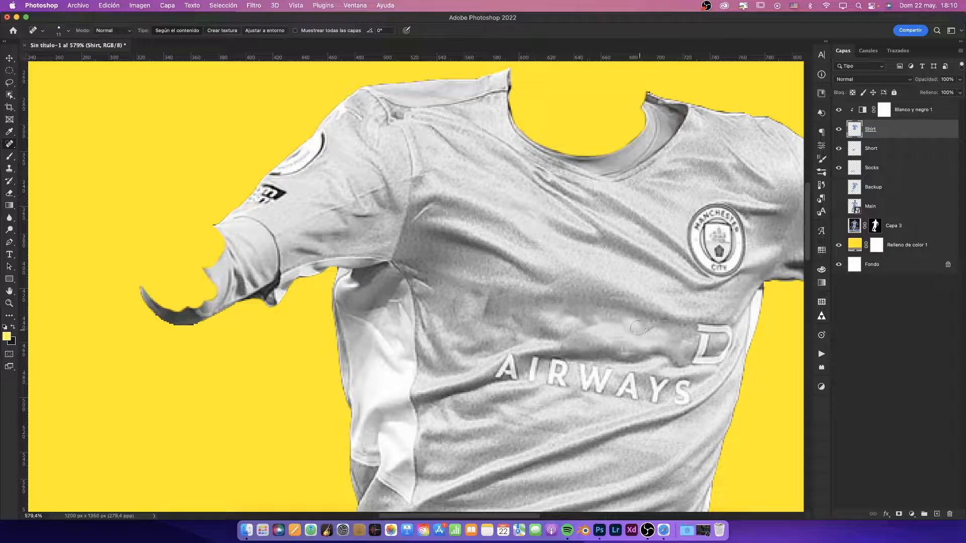
scroll(663, 338, down, 5)
scroll(744, 360, up, 8)
mouse_move(524, 269)
mouse_down()
mouse_move(556, 298)
mouse_move(510, 262)
mouse_up()
scroll(510, 263, down, 1)
Step: Retouch the healed fabric on the shirt with the Clone Stamp
key(s)
drag(336, 226, 348, 228)
scroll(356, 289, down, 6)
scroll(371, 236, up, 6)
Step: Blend the retouched fabric where the upper chest lettering was, using the Smudge tool at 25% strength
right_click(9, 217)
click(50, 240)
scroll(336, 244, down, 6)
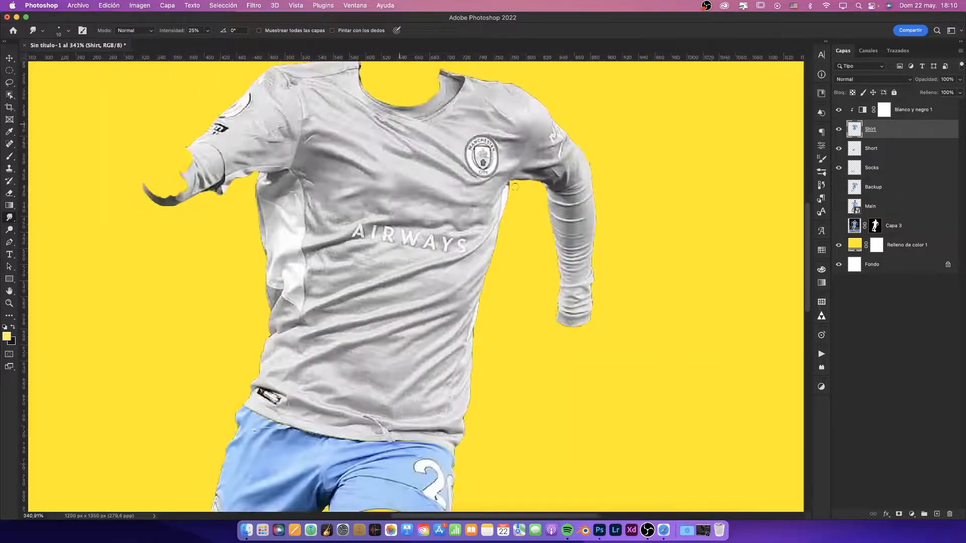
Step: Remove the AIRWAYS lettering from the shirt's chest with the Patch tool
scroll(413, 204, up, 7)
key(l)
drag(450, 193, 429, 187)
right_click(9, 230)
right_click(9, 254)
scroll(40, 264, up, 1)
right_click(9, 279)
right_click(9, 144)
click(49, 164)
mouse_move(612, 252)
mouse_down()
mouse_move(576, 349)
mouse_move(686, 379)
mouse_move(552, 442)
mouse_move(653, 189)
mouse_move(624, 372)
mouse_up()
scroll(654, 363, down, 6)
scroll(445, 206, up, 3)
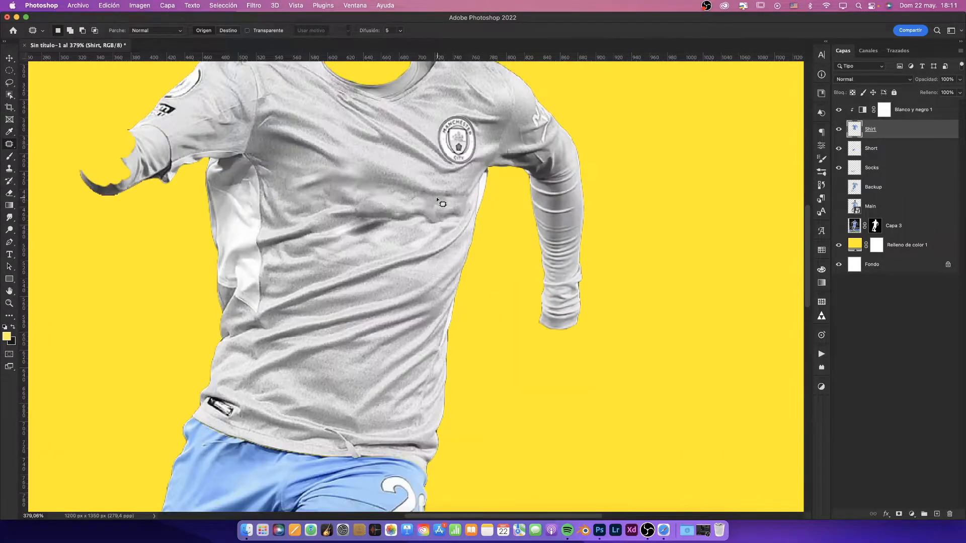
Step: Remove the Manchester City crest from the shirt's chest with the Spot Healing Brush
scroll(445, 206, up, 4)
right_click(9, 143)
click(49, 142)
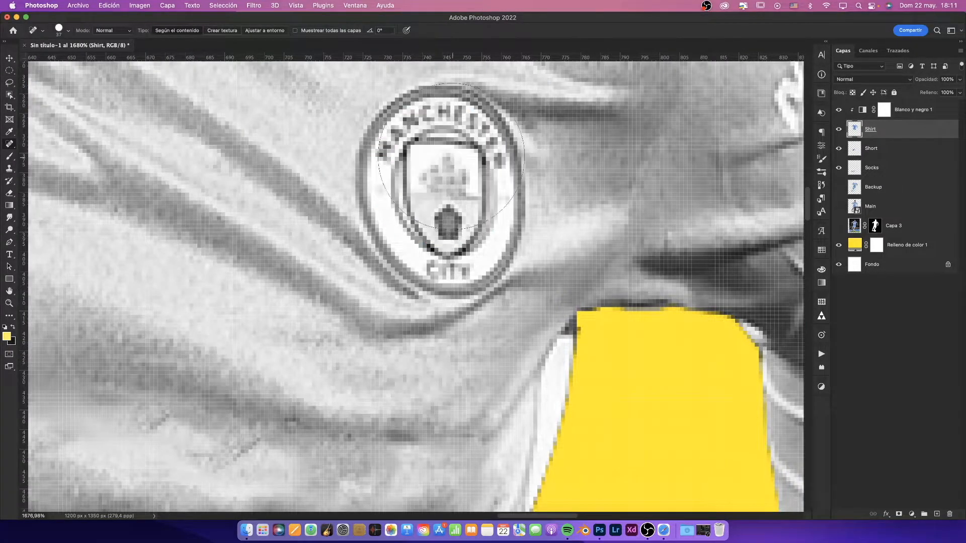
drag(461, 163, 446, 239)
Step: Load the Shirt layer's outline as a selection and clone fabric over the badge and lettering on the short sleeve
scroll(302, 232, down, 6)
super+click(855, 130)
drag(85, 171, 228, 228)
scroll(193, 223, up, 4)
key(s)
mouse_move(319, 255)
mouse_down()
mouse_move(274, 257)
mouse_move(290, 258)
mouse_up()
alt+click(338, 214)
mouse_move(329, 197)
mouse_down()
mouse_move(302, 208)
mouse_move(282, 246)
mouse_move(234, 259)
mouse_move(226, 302)
mouse_up()
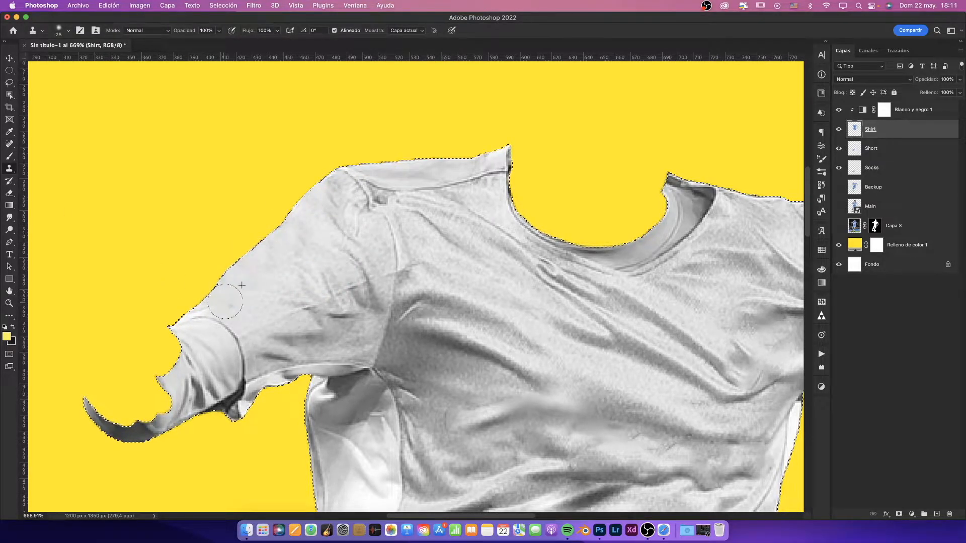
Step: Clone out the logo on the shoulder of the long sleeve within the shirt selection
drag(654, 342, 257, 198)
alt+click(483, 168)
mouse_move(495, 144)
mouse_down()
mouse_move(508, 164)
mouse_move(503, 198)
mouse_up()
scroll(546, 246, down, 5)
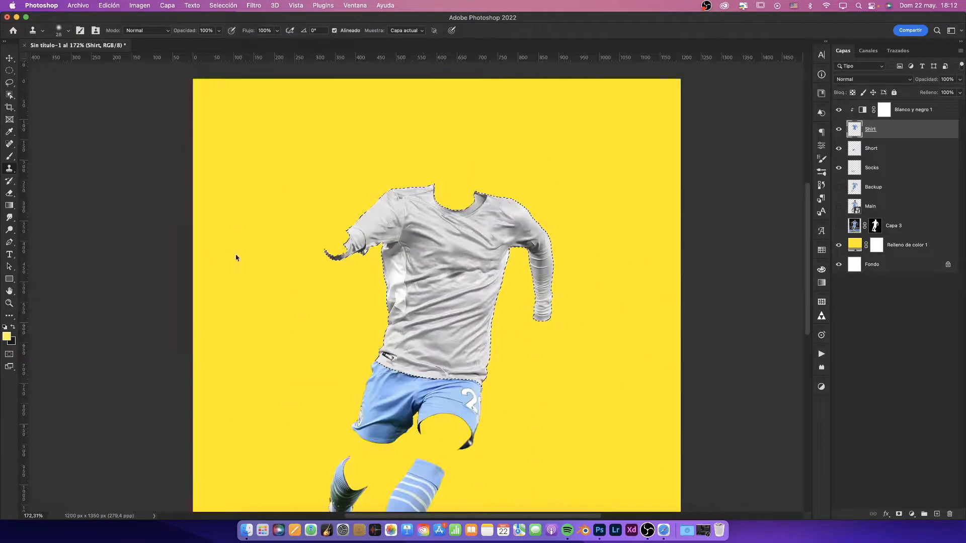
Step: Deselect the shirt and heal away the label at its lower hem with the Spot Healing Brush
scroll(417, 316, up, 5)
click(10, 71)
click(112, 97)
click(10, 144)
scroll(352, 443, up, 3)
drag(344, 432, 298, 407)
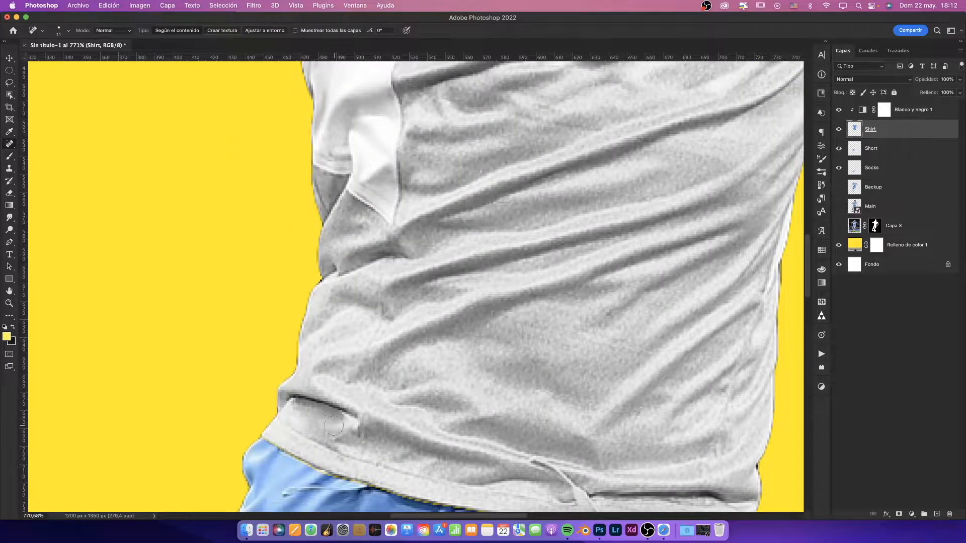
Step: Heal the pointed lower tip of the shirt's white side panel into the surrounding fabric
scroll(333, 317, up, 3)
scroll(333, 317, right, 1)
drag(305, 347, 340, 388)
click(322, 359)
click(337, 363)
click(327, 361)
click(324, 371)
click(322, 362)
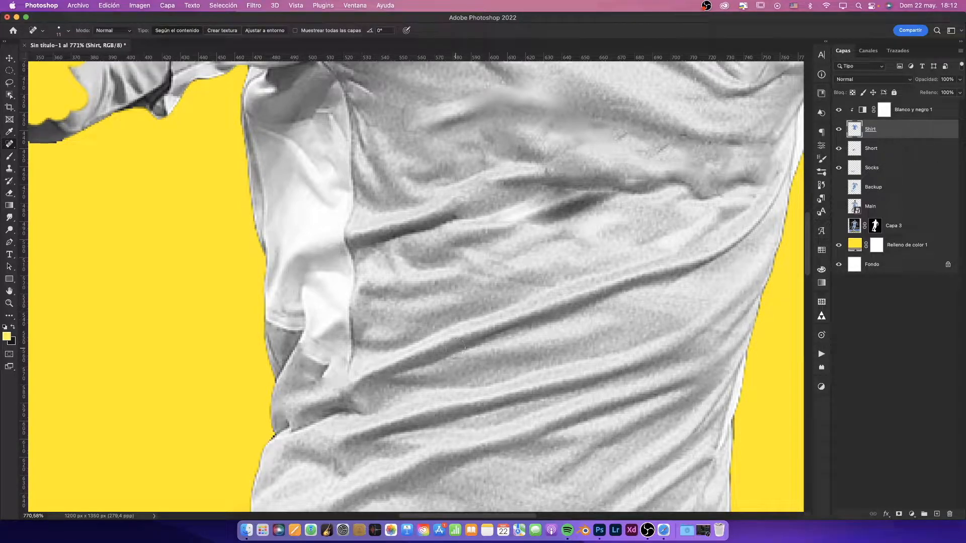
Step: Clone shirt fabric over the lower seam of the white side panel and undo the last stroke
click(9, 169)
alt+click(406, 316)
drag(350, 319, 351, 362)
drag(316, 363, 293, 359)
key(super+z)
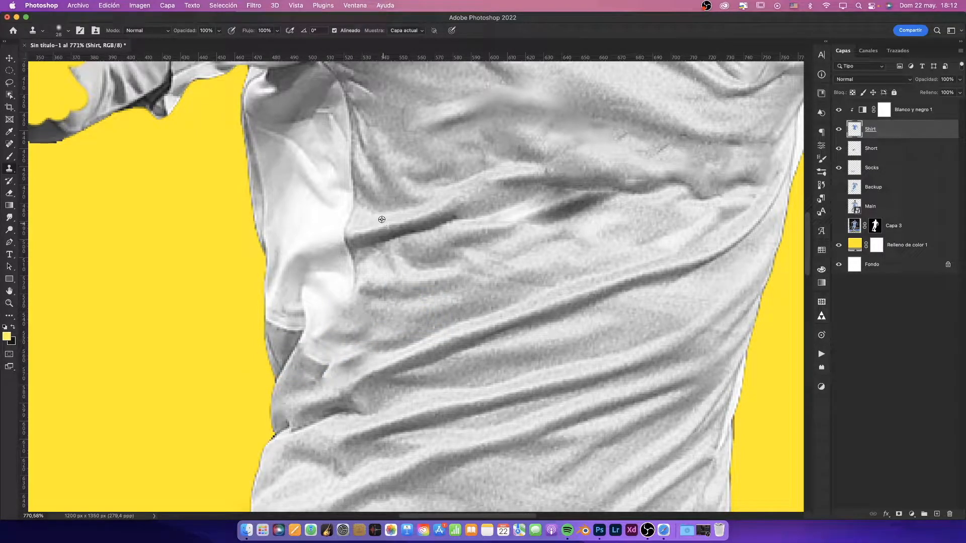
Step: Clone nearby fabric along the upper seam between the white side panel and the shirt front, up to the armpit
click(348, 218)
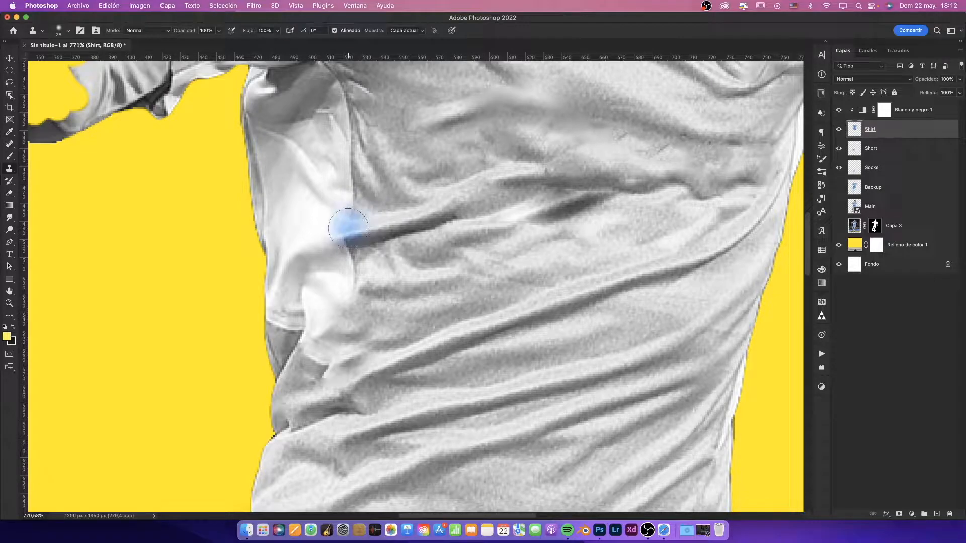
alt+click(392, 181)
click(354, 195)
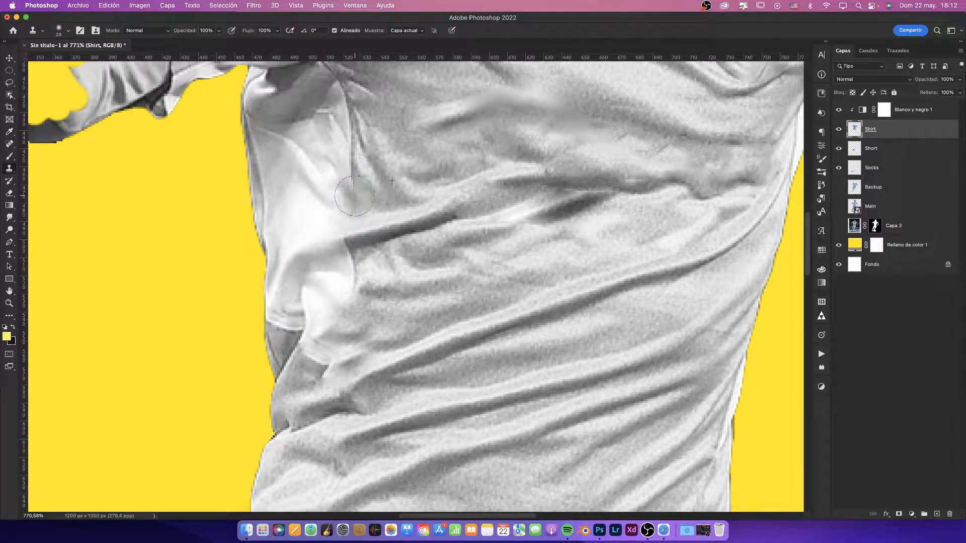
scroll(332, 201, up, 3)
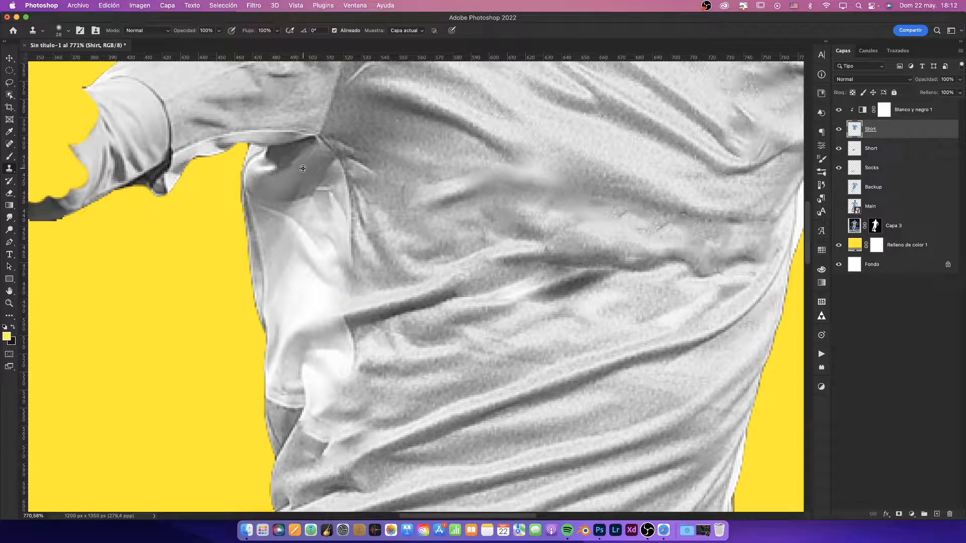
alt+click(382, 193)
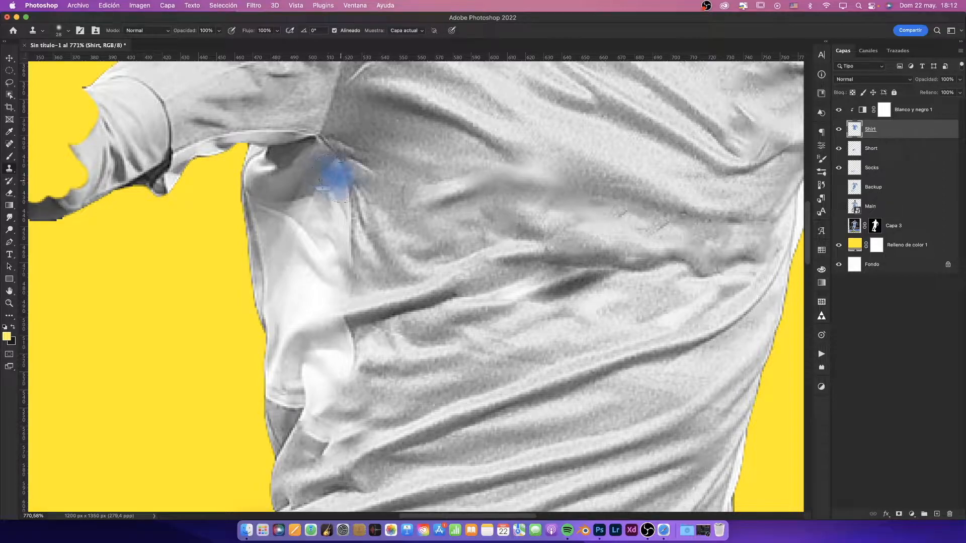
drag(336, 214, 340, 239)
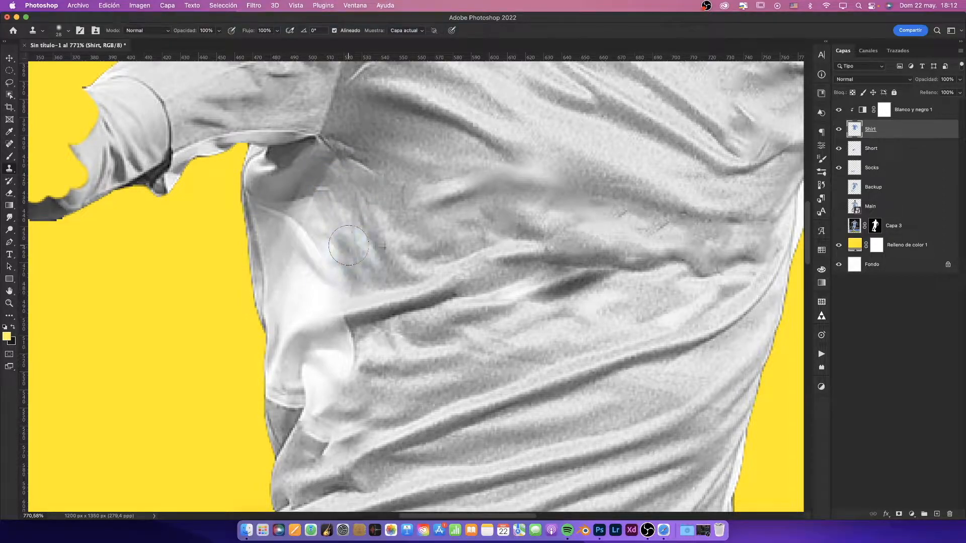
scroll(287, 304, down, 5)
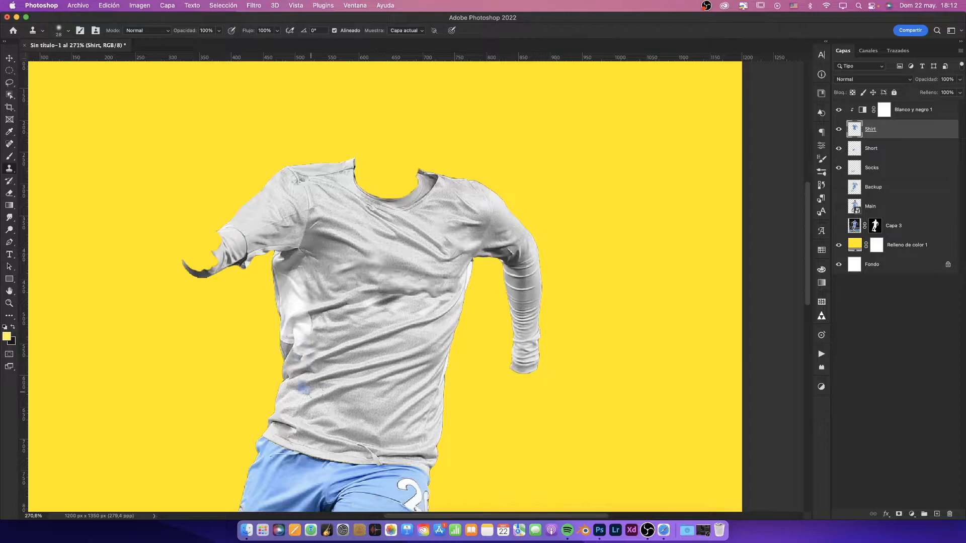
Step: Lighten the shirt by setting blues to 99 in the Black & White adjustment
double_click(862, 110)
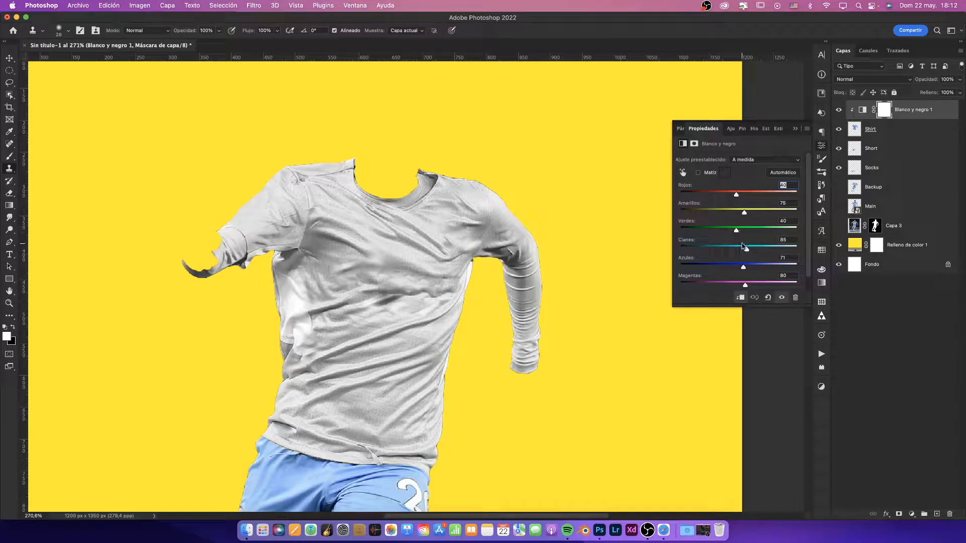
drag(744, 269, 750, 269)
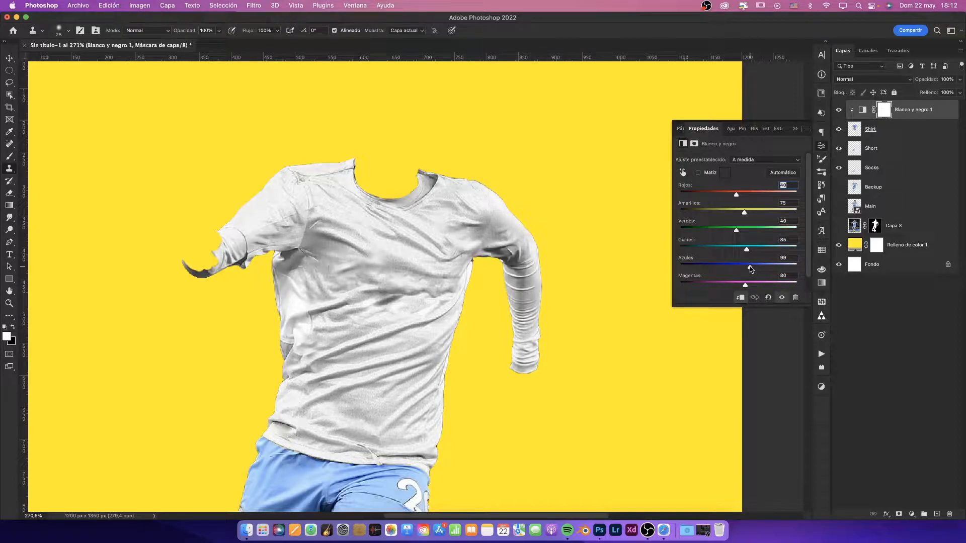
click(799, 131)
Step: Add a Curves adjustment clipped to the shirt, lower its white point and set a midpoint of input 136, output 120
click(912, 513)
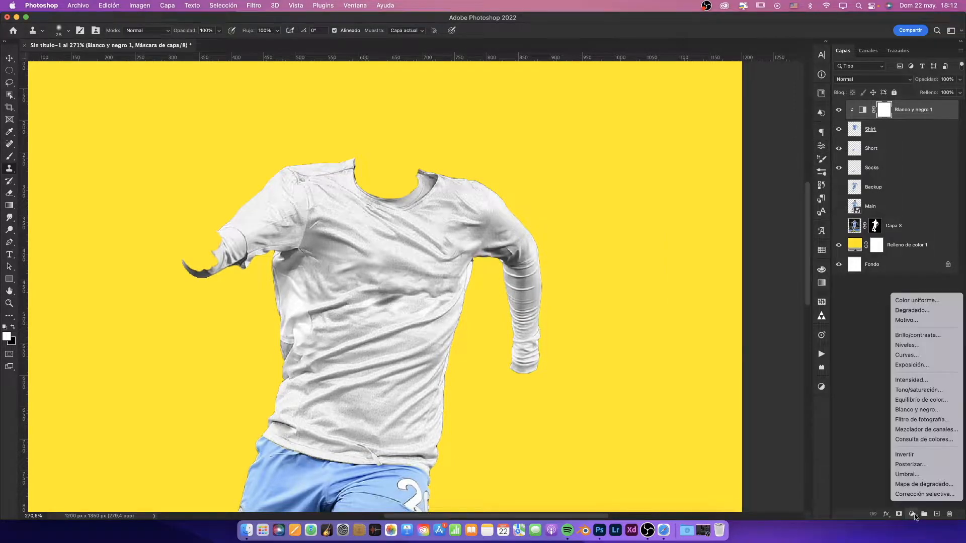
click(906, 357)
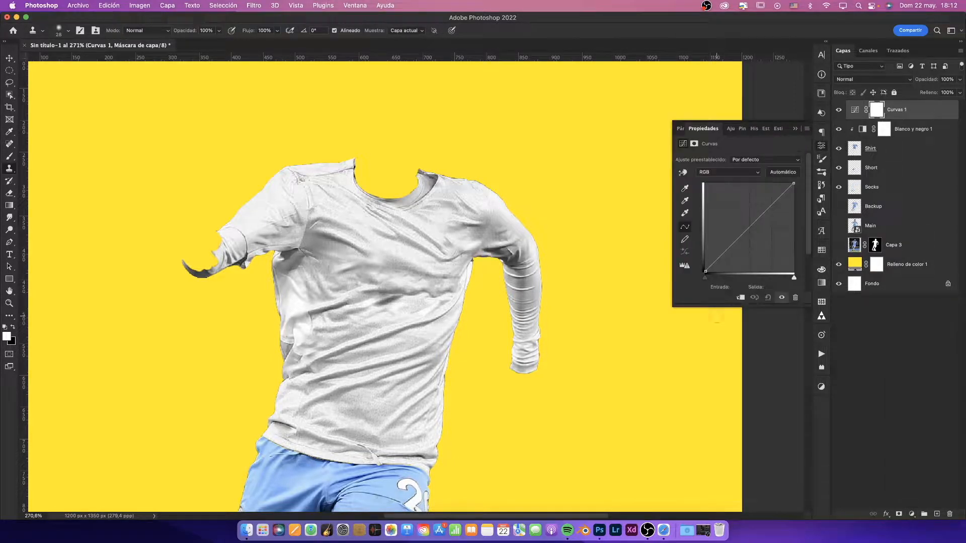
drag(794, 185, 796, 193)
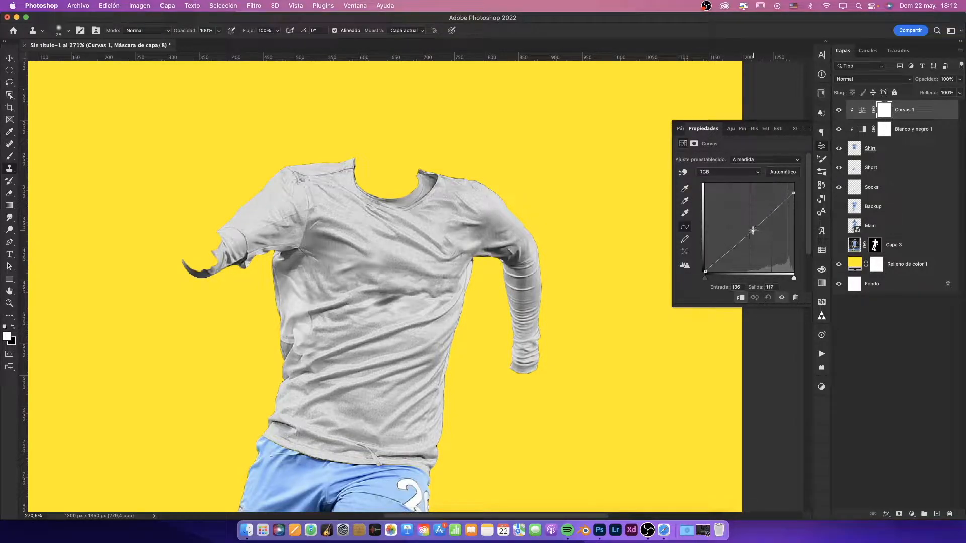
scroll(369, 191, down, 10)
scroll(369, 193, up, 5)
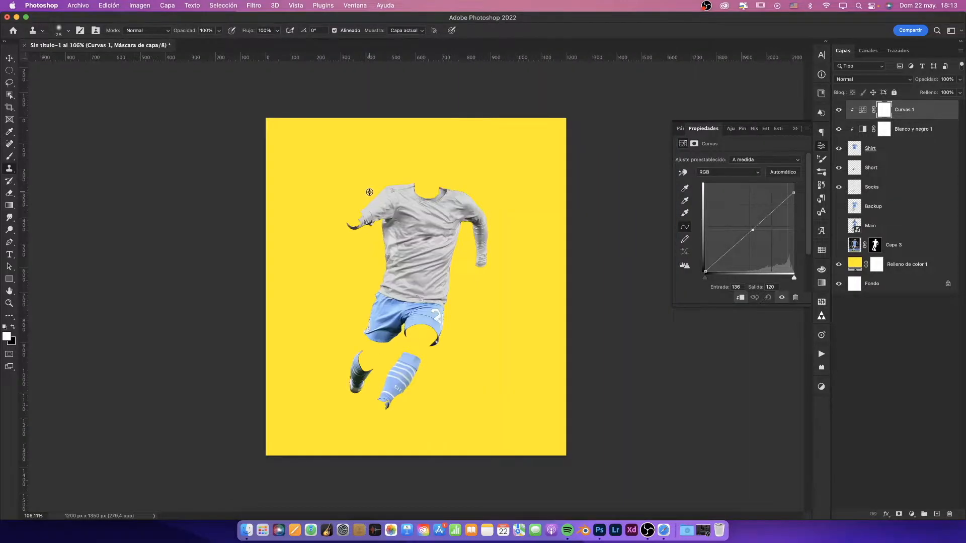
Step: Show the Main layer and brighten the shirt by raising the curve's white point to output 255 and nudging its midpoint
click(839, 225)
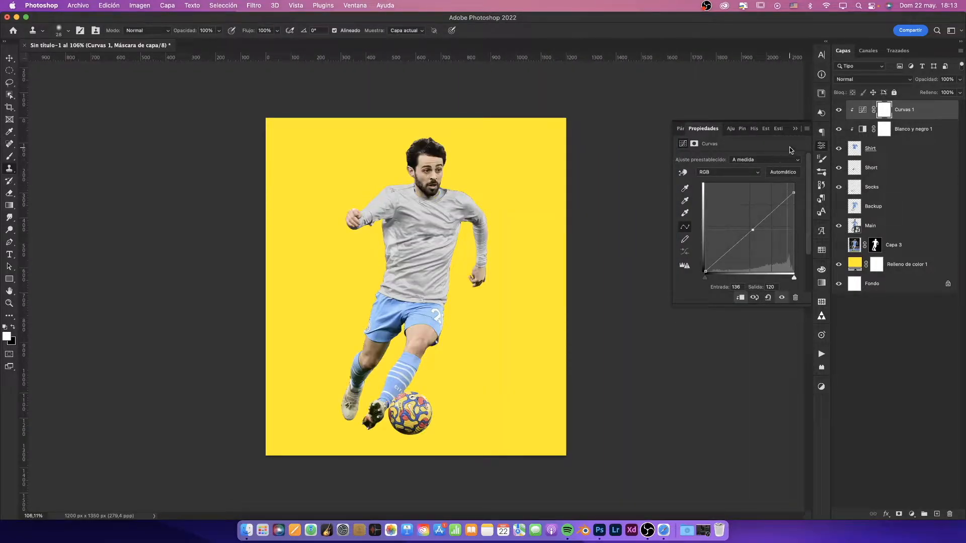
click(797, 129)
double_click(863, 110)
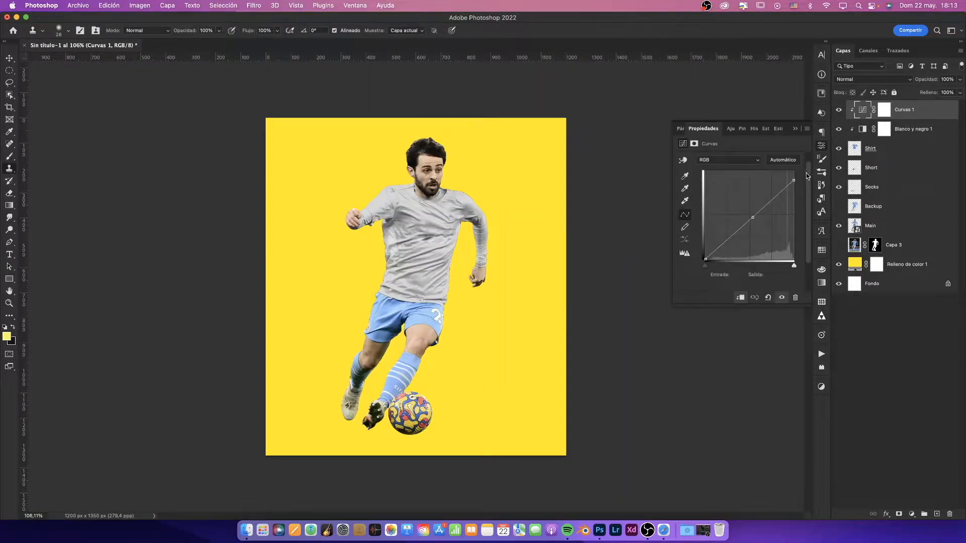
drag(798, 175, 795, 170)
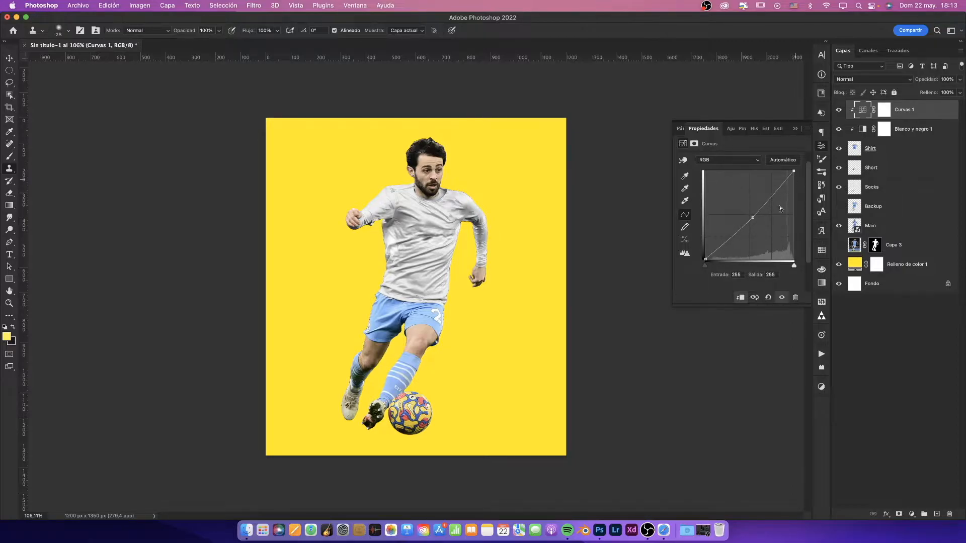
drag(752, 217, 750, 214)
click(797, 130)
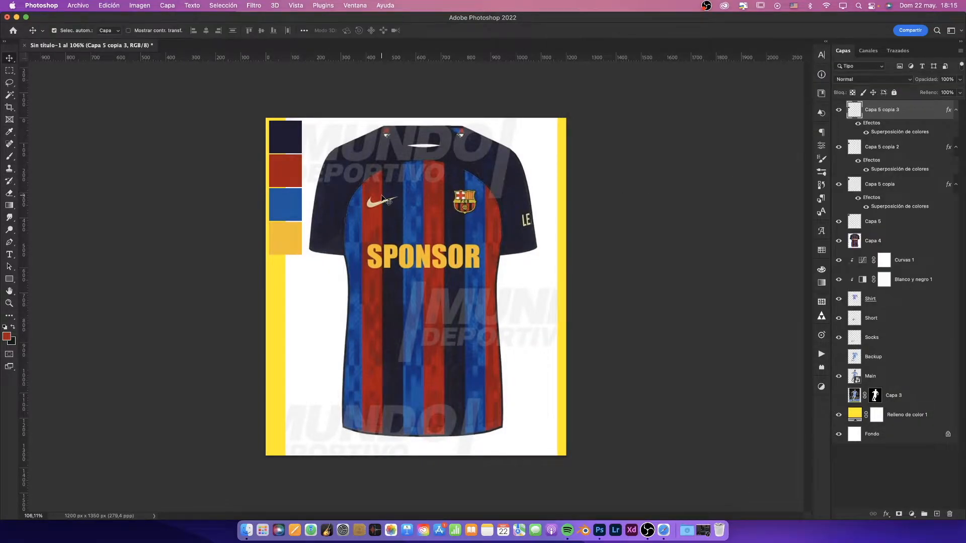
Step: Marquee the central blue stripe of the reference shirt, fill it, and duplicate it into blue, red and navy stripes
scroll(384, 198, up, 3)
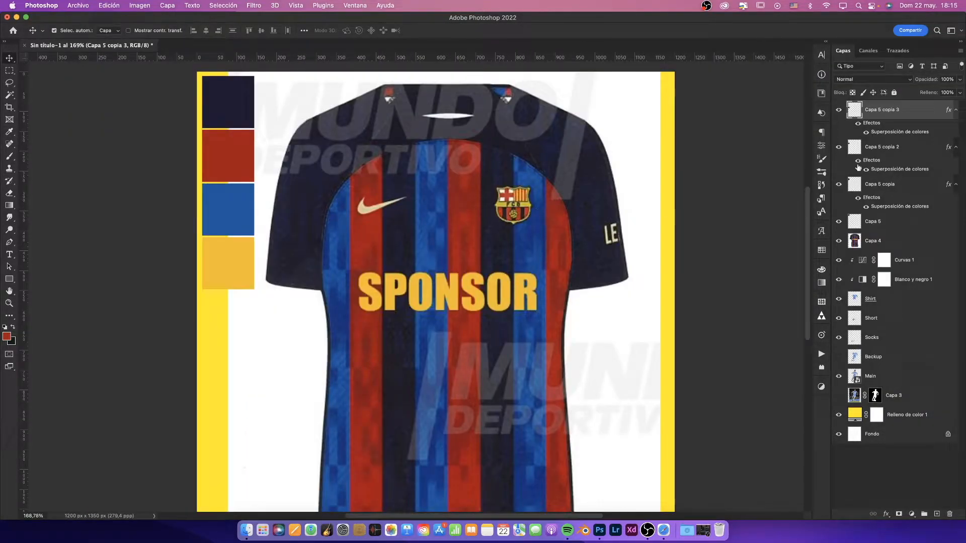
click(7, 71)
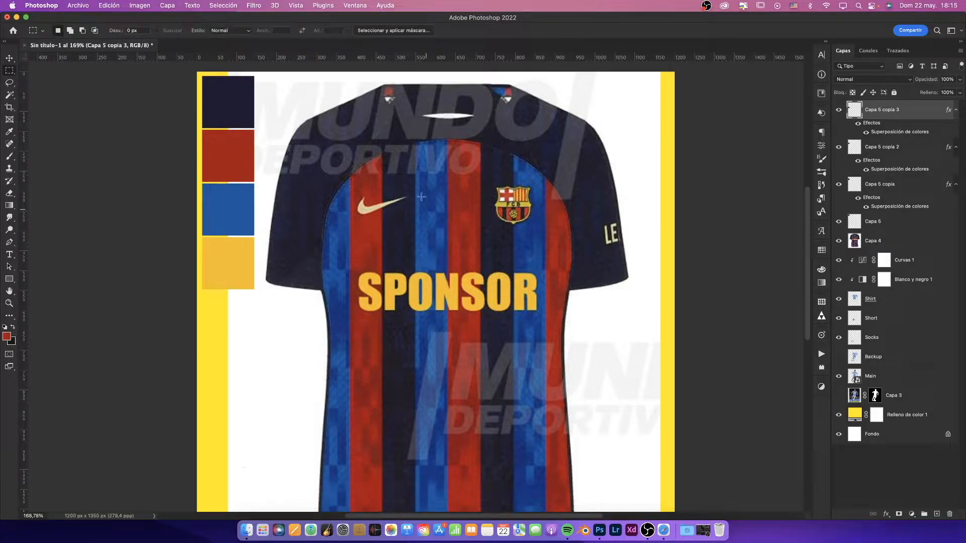
drag(416, 142, 447, 512)
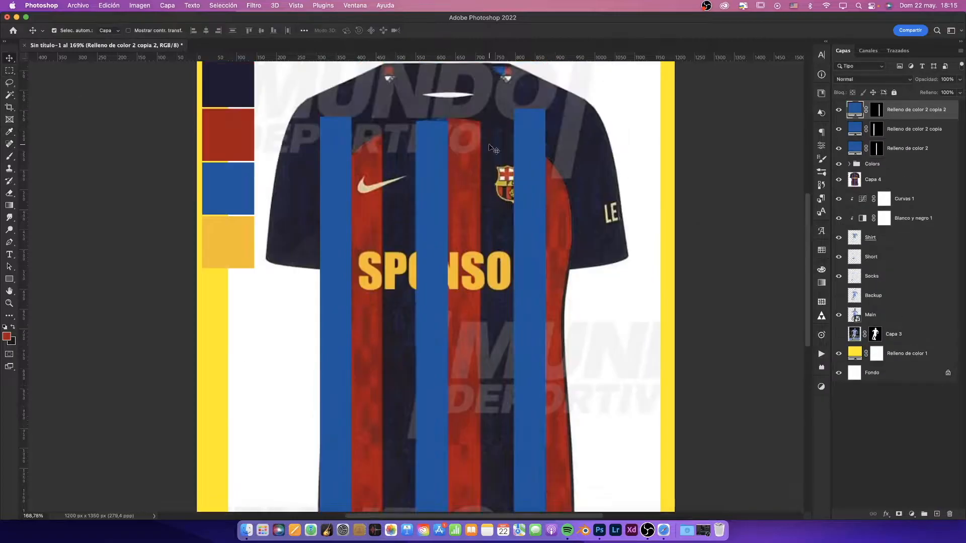
drag(438, 175, 473, 174)
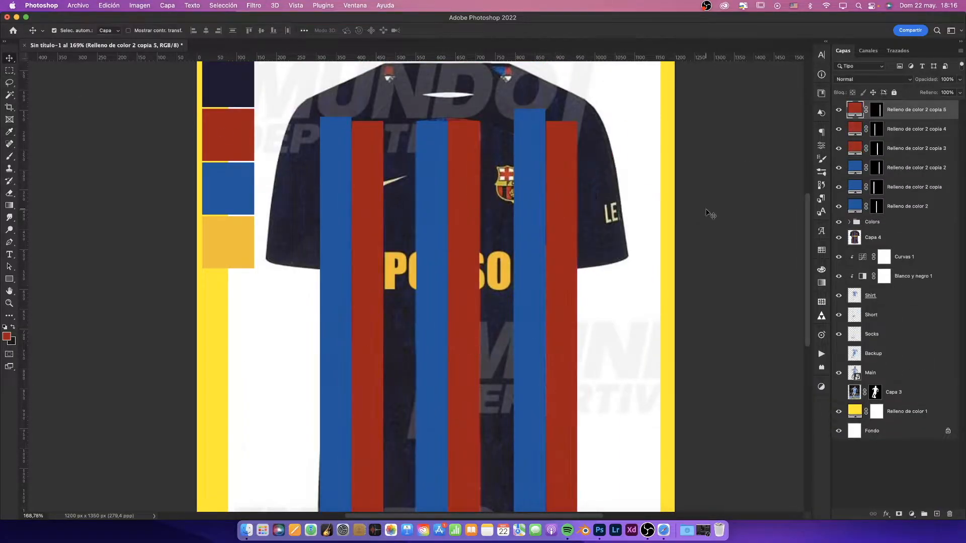
drag(498, 207, 508, 207)
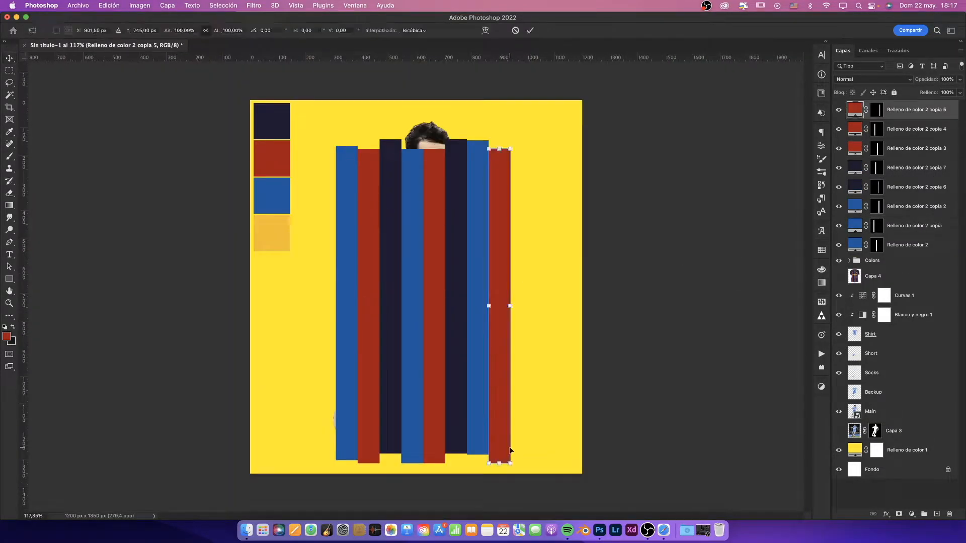
Step: Adjust the individual colour stripes with Free Transform so that they line up side by side
scroll(385, 453, up, 3)
drag(385, 468, 385, 463)
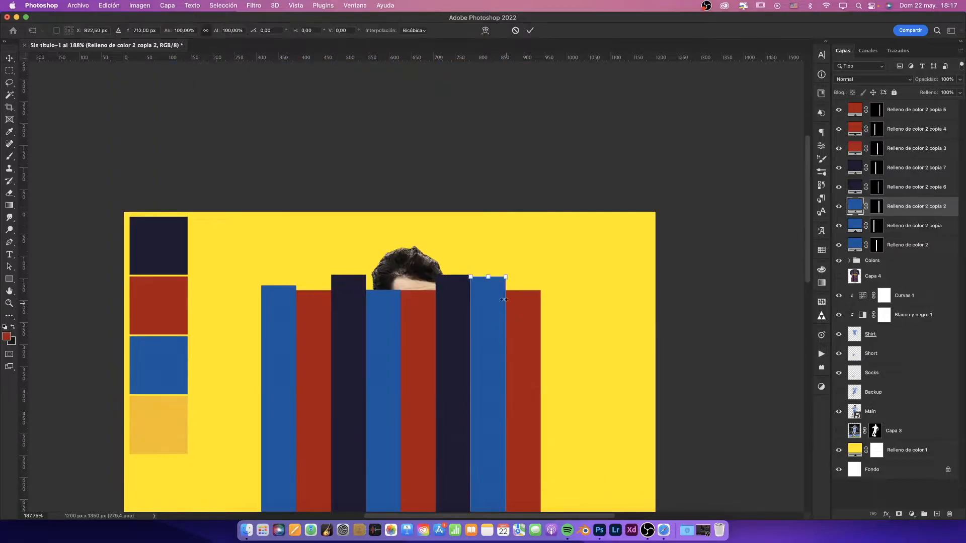
scroll(386, 299, up, 6)
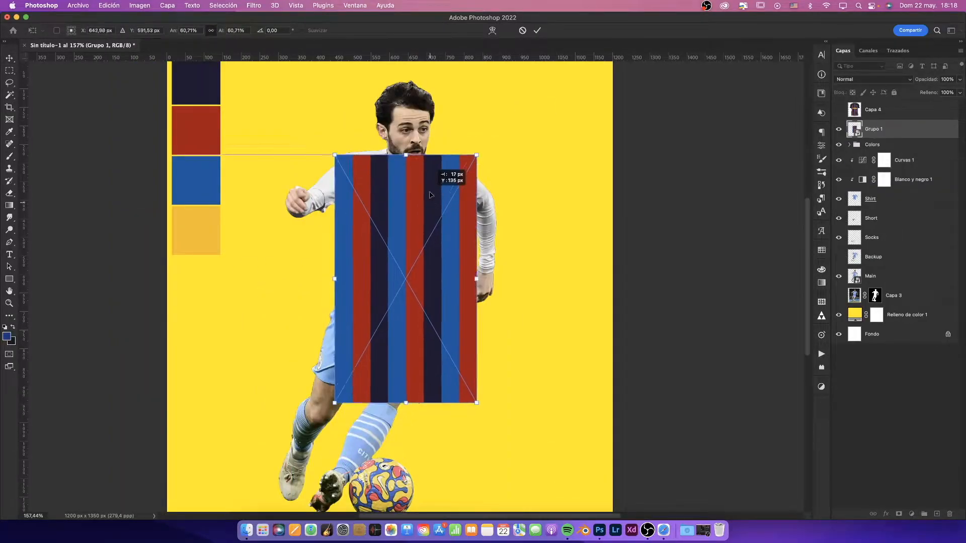
Step: Place the scaled-down striped group over the player's torso and set its opacity to 71%
drag(441, 183, 498, 231)
drag(398, 261, 398, 247)
key(Return)
scroll(422, 302, up, 3)
drag(932, 80, 916, 81)
scroll(422, 302, up, 2)
Step: Scale the striped group down and position it over the shirt's chest with Free Transform
key(super+t)
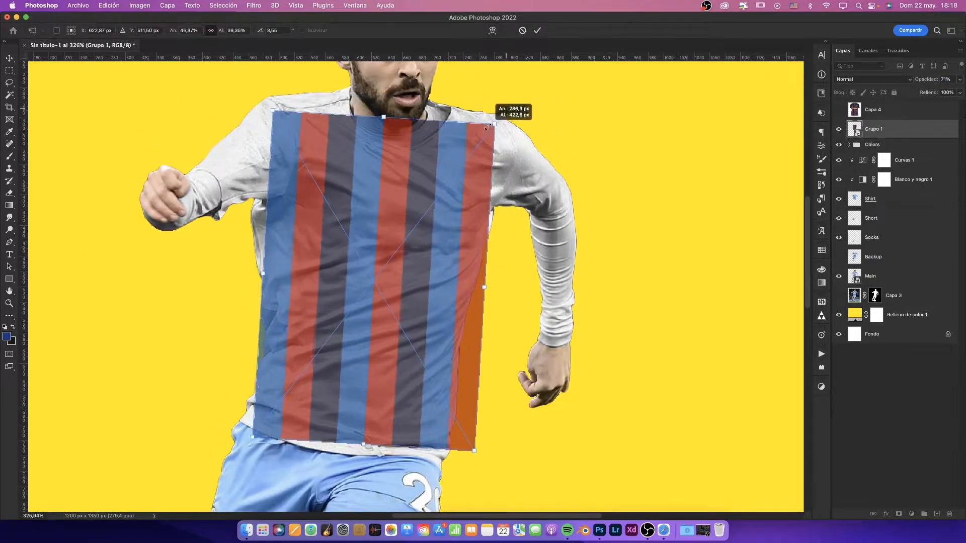
drag(500, 91, 483, 126)
mouse_move(472, 299)
mouse_down()
mouse_move(493, 282)
mouse_move(470, 298)
mouse_up()
Step: Distort the striped group so that its edges and corners follow the slant of the torso down to the hem
right_click(427, 338)
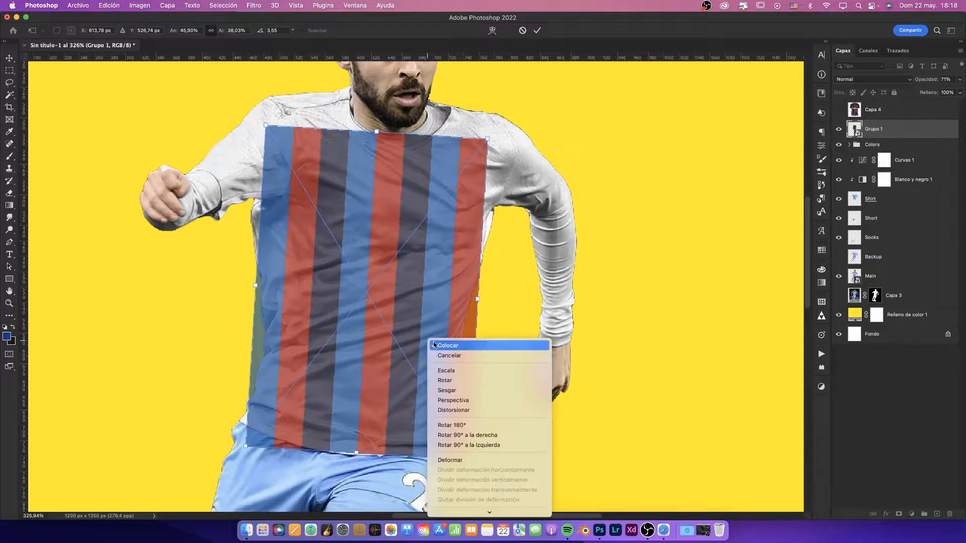
click(443, 410)
drag(354, 453, 338, 454)
drag(414, 130, 511, 134)
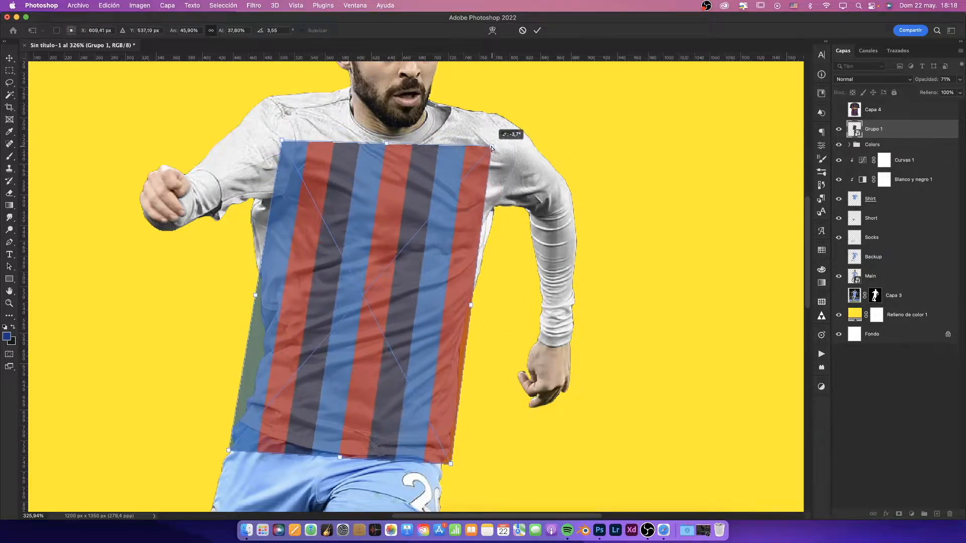
drag(453, 459, 462, 462)
drag(242, 385, 275, 275)
drag(462, 463, 452, 447)
drag(349, 442, 341, 455)
key(Return)
Step: Show the reference shirt layer and scale it to about 32%, placing it beside the player
click(874, 110)
click(839, 109)
scroll(442, 144, down, 5)
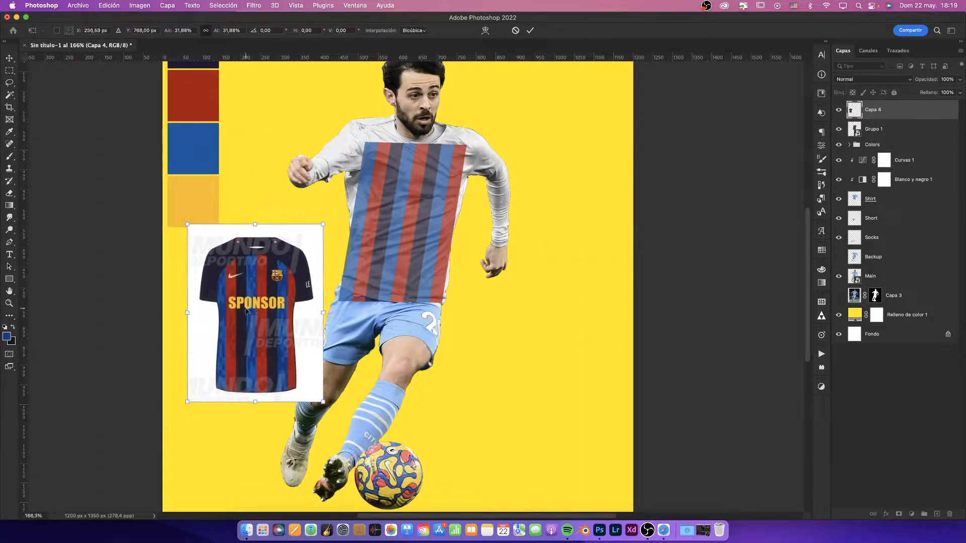
scroll(427, 98, up, 3)
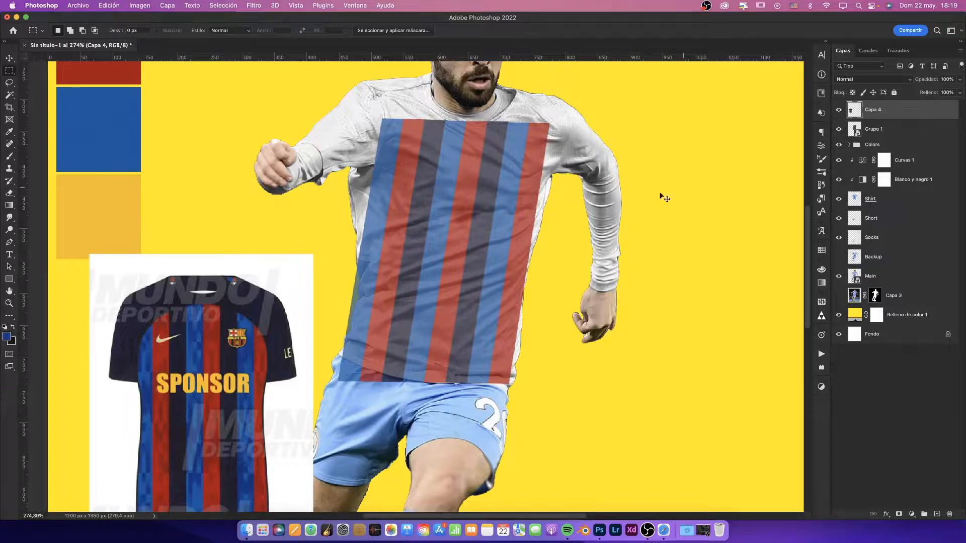
Step: Widen the striped group slightly over the torso and warp its upper edge and corners to follow the chest
click(874, 129)
key(ctrl+t)
drag(532, 252, 535, 254)
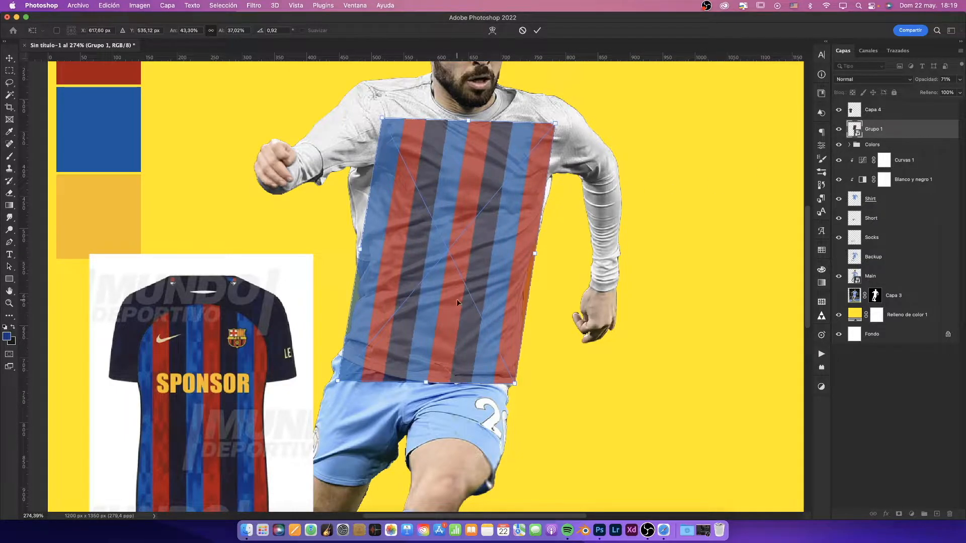
scroll(457, 297, up, 2)
right_click(394, 147)
click(423, 214)
drag(383, 137, 380, 127)
drag(555, 143, 560, 138)
drag(468, 132, 467, 139)
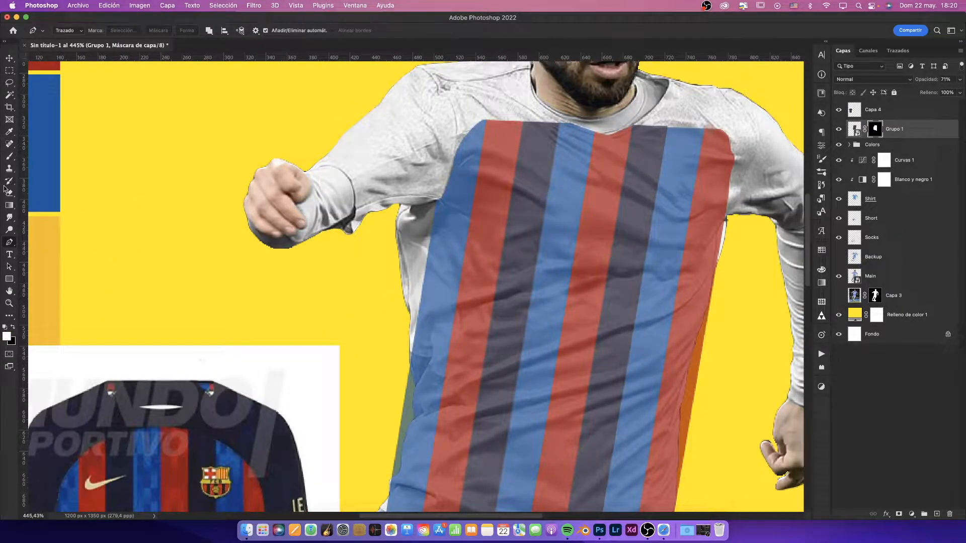
Step: Trace a smooth raglan curve around the torso with the Pen tool and reshape the striped group's mask from that selection
click(413, 351)
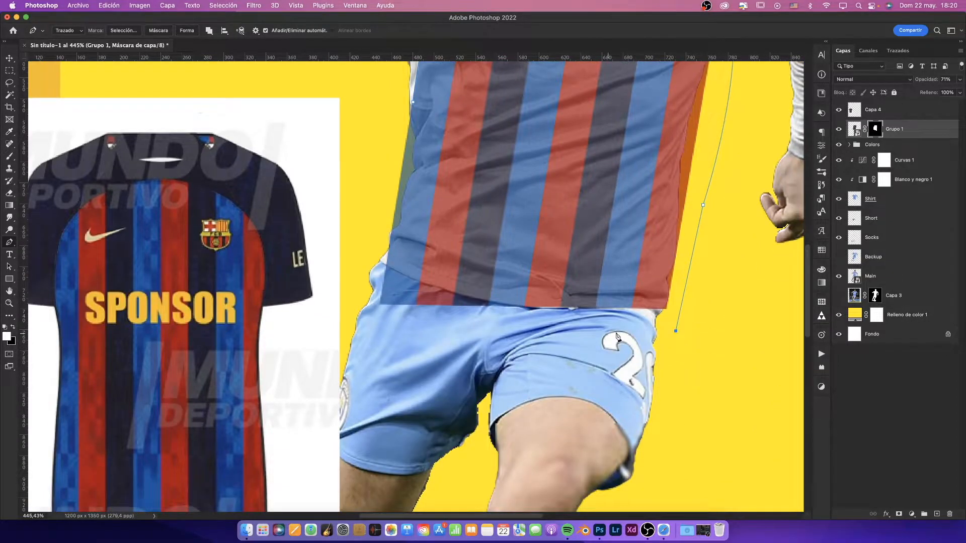
scroll(670, 347, up, 5)
key(ctrl+Return)
key(m)
key(Delete)
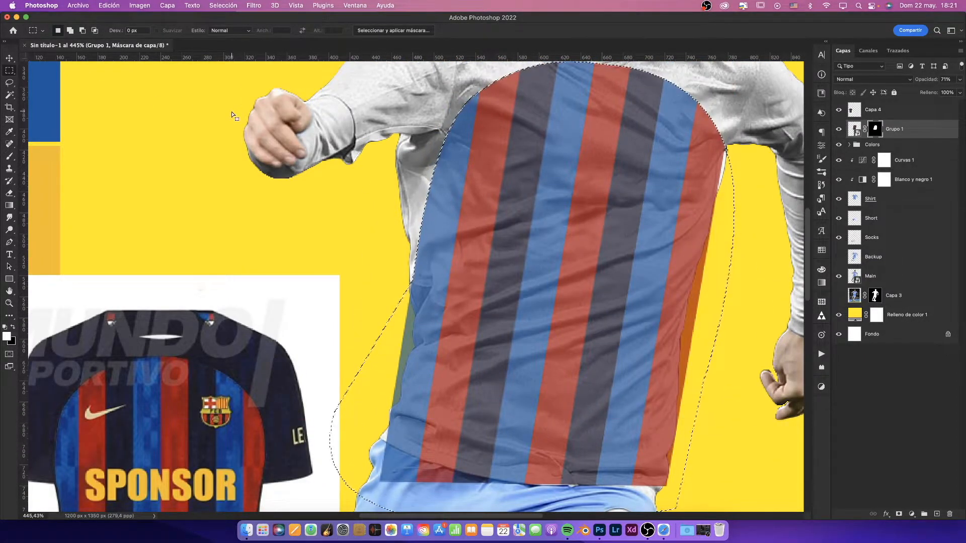
key(super+d)
Step: Touch up the striped group's mask with the Eraser along the shoulder curve, the shirt's side and the armpit
scroll(233, 116, right, 5)
scroll(318, 153, up, 5)
key(e)
drag(347, 145, 370, 105)
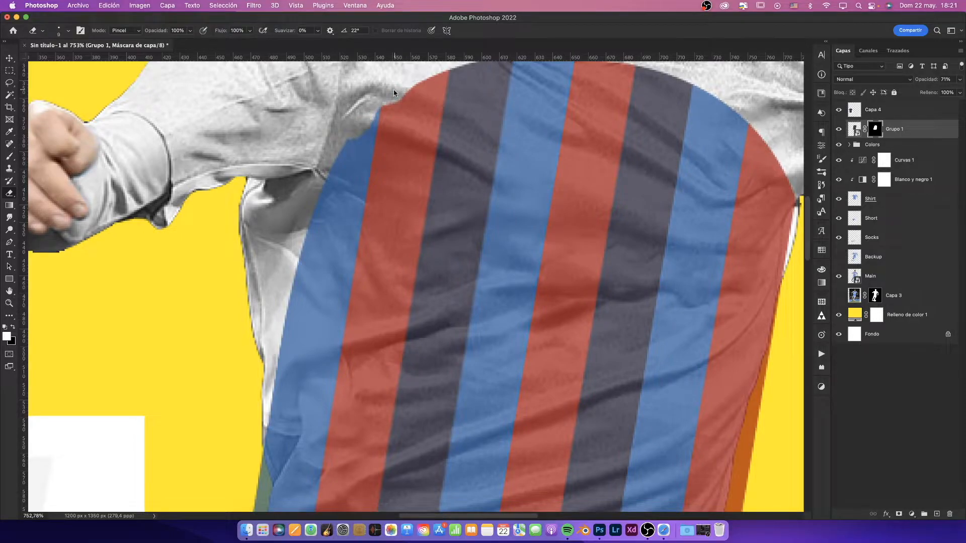
drag(252, 296, 262, 296)
drag(244, 435, 265, 328)
scroll(265, 322, right, 10)
scroll(265, 322, up, 5)
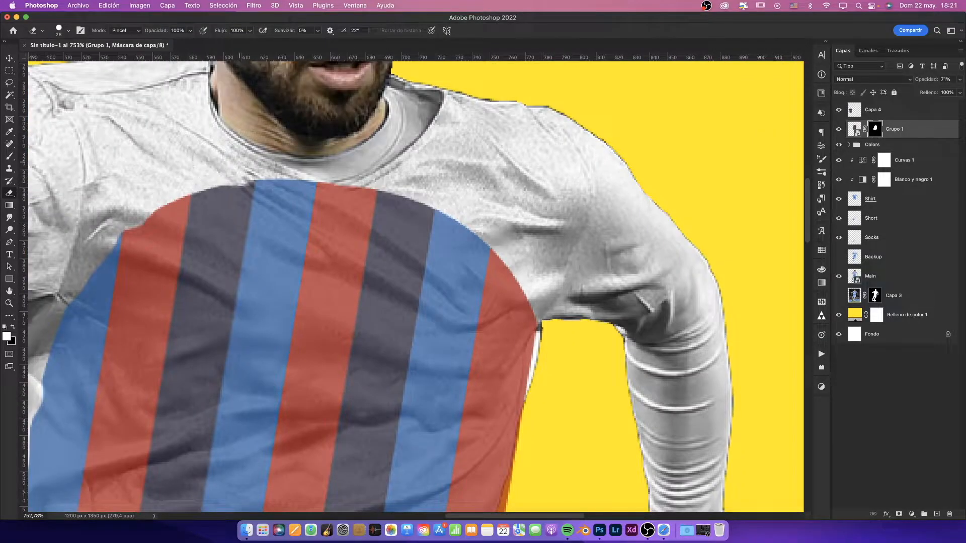
mouse_move(243, 164)
mouse_down()
mouse_move(435, 187)
mouse_move(557, 332)
mouse_up()
Step: Move the striped group below the Colors folder and clip it to the Shirt layer
key(super+0)
mouse_move(895, 129)
mouse_down()
mouse_move(892, 178)
mouse_move(891, 152)
mouse_up()
key(alt+super+g)
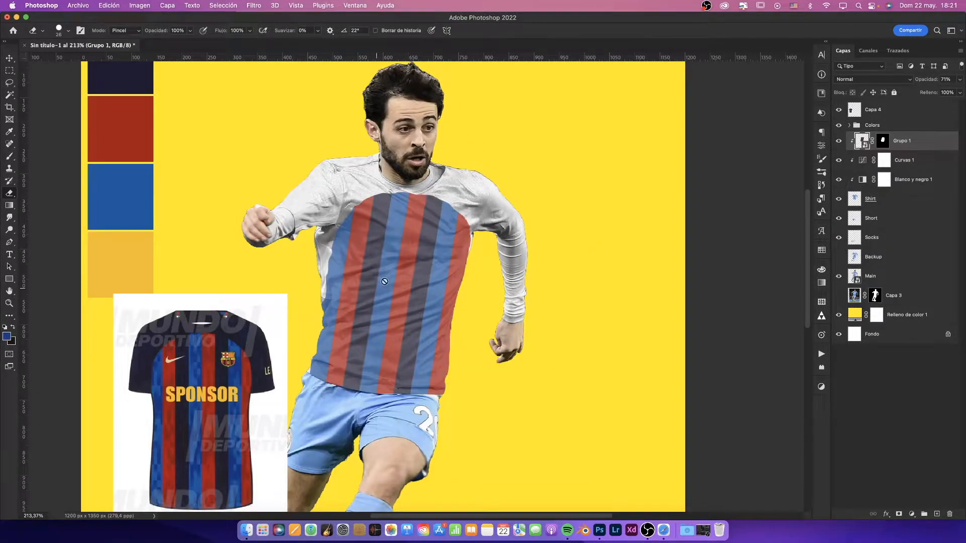
Step: Warp the striped group along the torso's side and lower corner so the stripes follow the shirt's shape
key(z)
drag(419, 240, 734, 182)
click(873, 141)
key(super+t)
right_click(452, 241)
click(478, 320)
scroll(363, 318, down, 10)
drag(327, 316, 358, 316)
scroll(358, 316, left, 5)
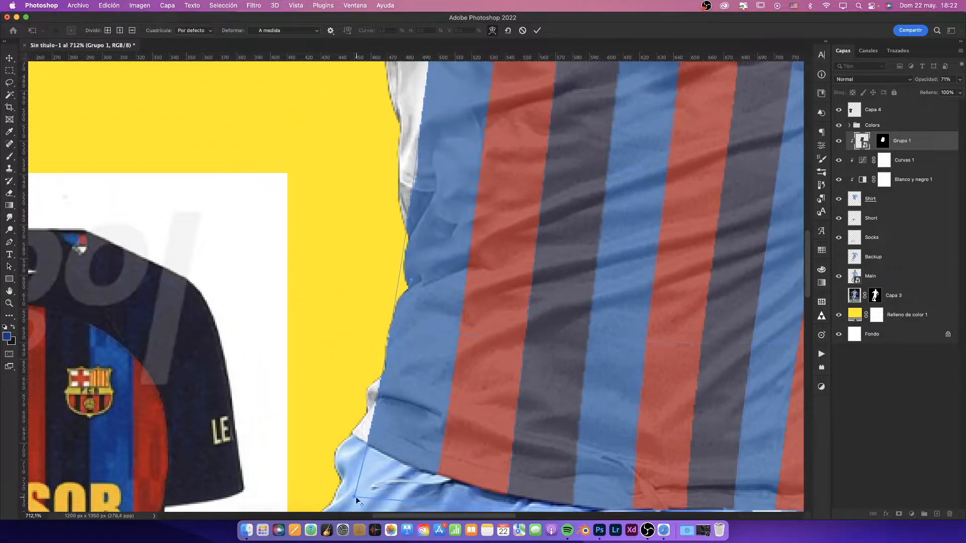
scroll(360, 497, up, 10)
key(Return)
Step: Set the striped group's opacity to 100% and its blend mode to Superponer
drag(624, 232, 559, 237)
scroll(489, 330, down, 10)
drag(923, 81, 947, 81)
click(873, 79)
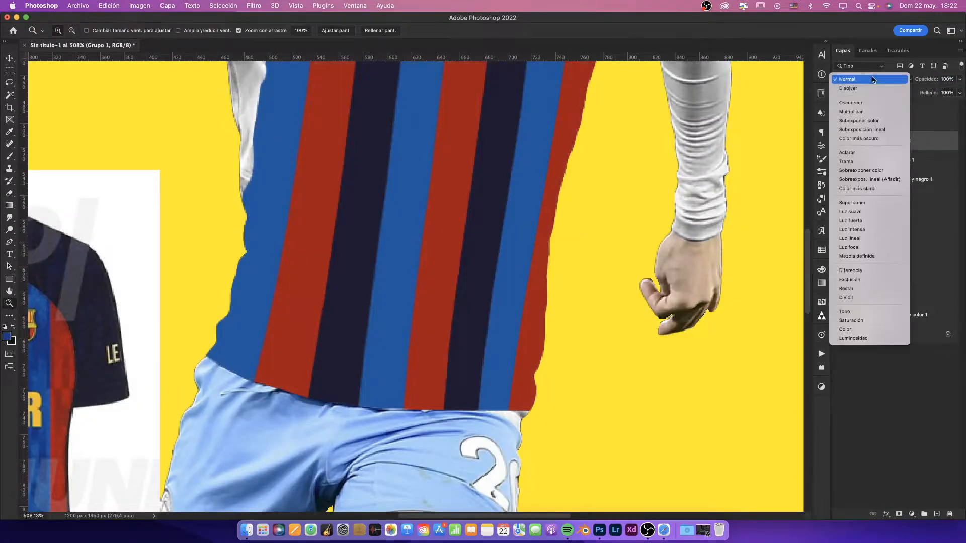
click(849, 203)
drag(457, 199, 489, 202)
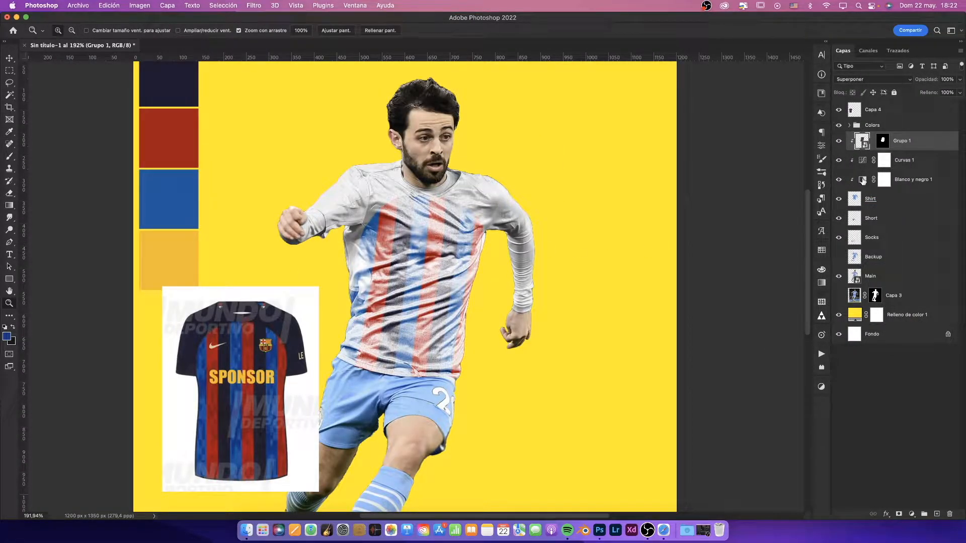
Step: Darken the shirt in the Black & White adjustment with cyans at 15 and blues at 21, and compare without the Curves adjustment
double_click(868, 182)
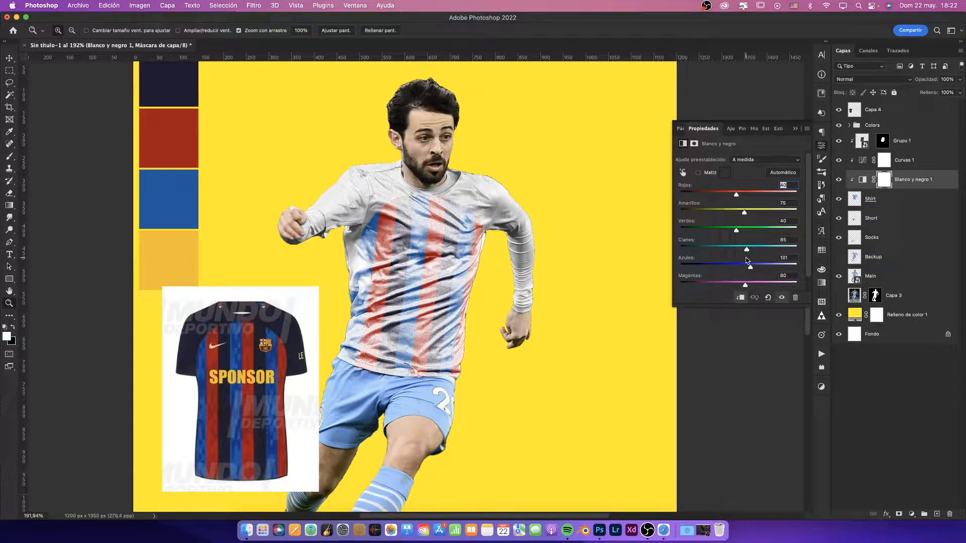
drag(749, 266, 733, 253)
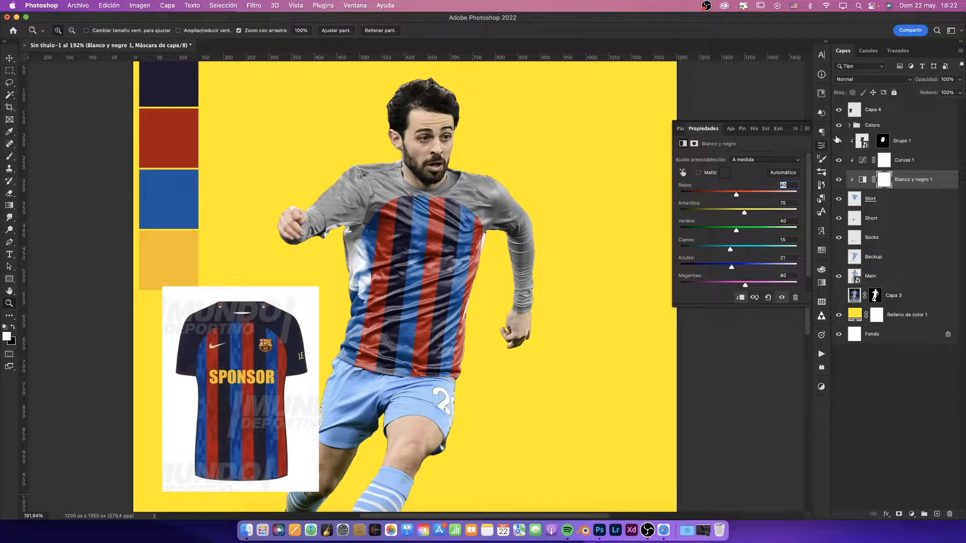
click(838, 161)
click(838, 161)
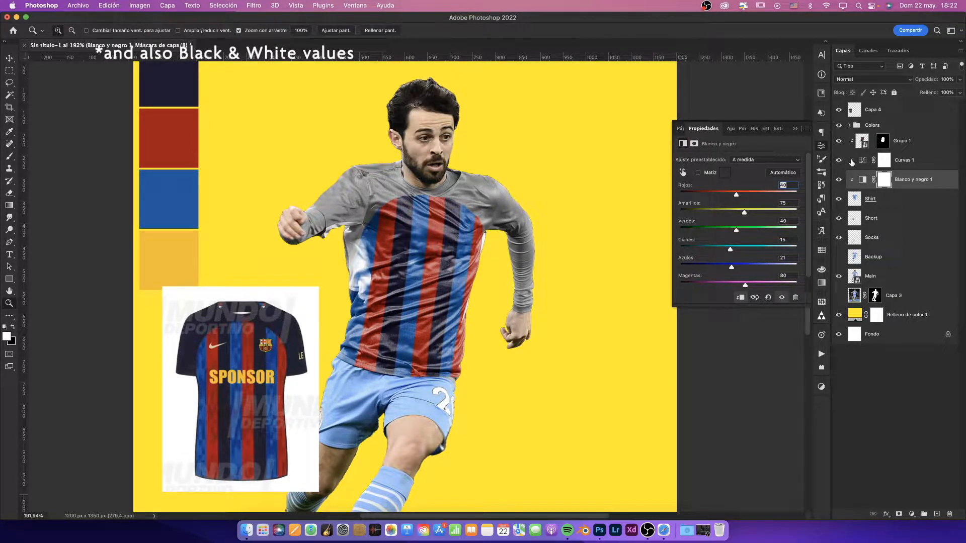
Step: Lower the white point of the existing Curves adjustment to an output of 206
click(862, 161)
drag(755, 229, 801, 203)
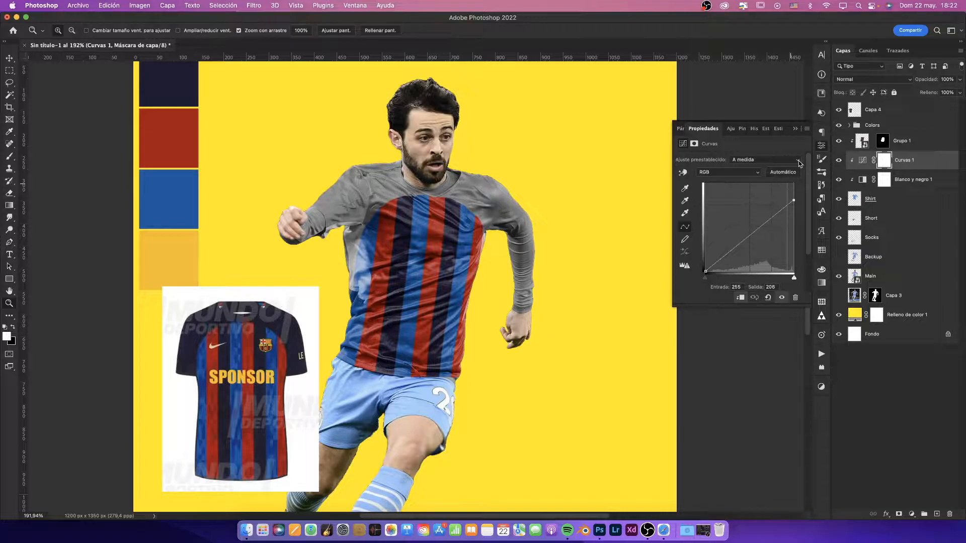
click(796, 129)
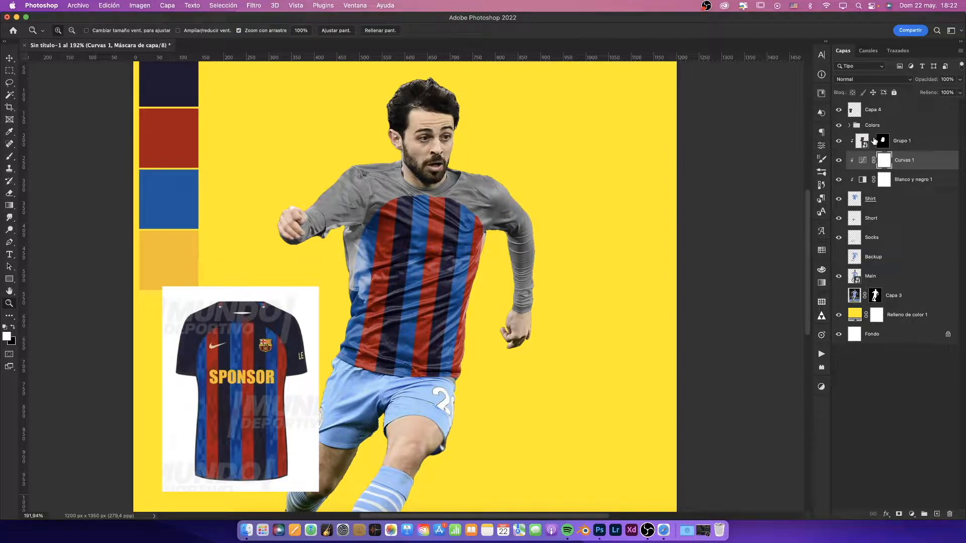
Step: Add a solid colour fill above the Curves adjustment using the navy swatch colour 232035
click(912, 514)
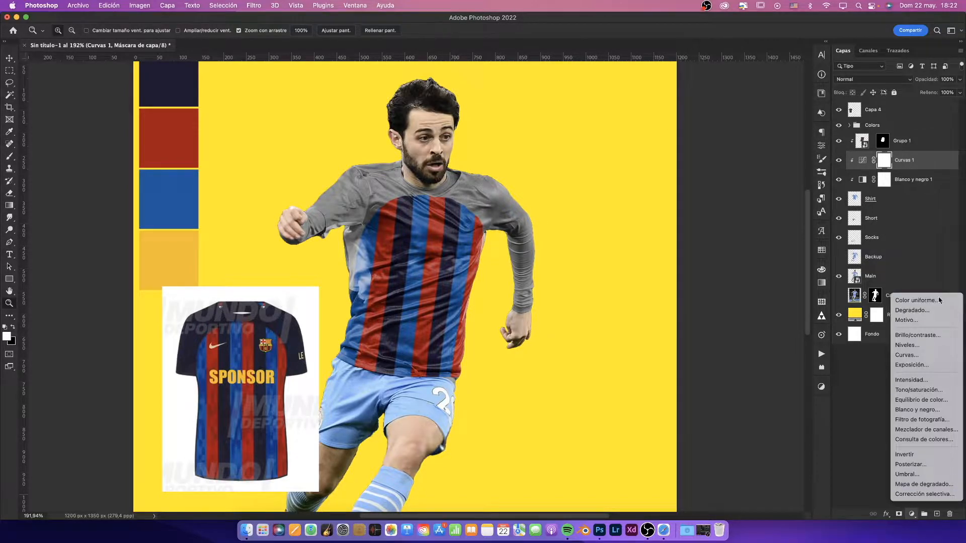
click(924, 299)
click(144, 103)
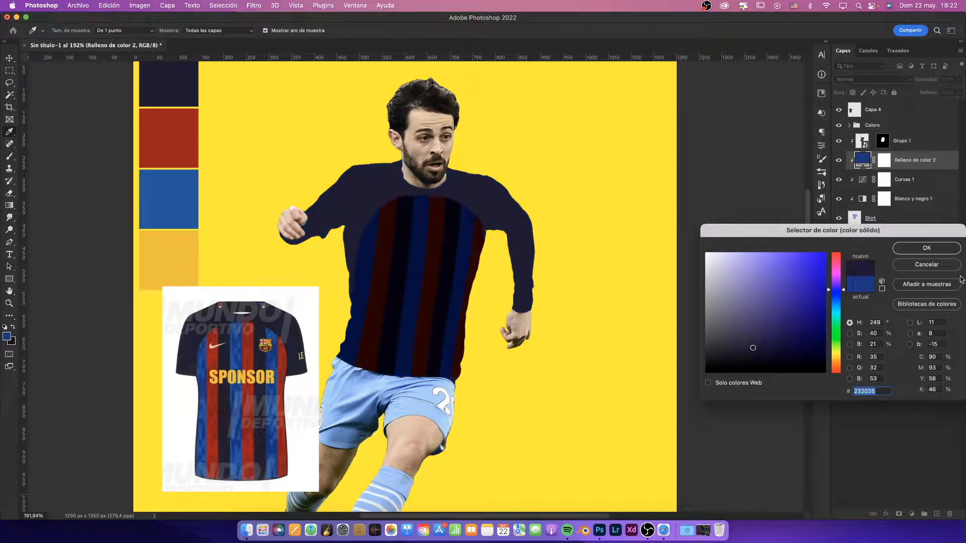
click(926, 248)
Step: Mask the navy fill out of the striped area and set its blend mode to Superponer
super+click(882, 141)
click(883, 160)
key(BackSpace)
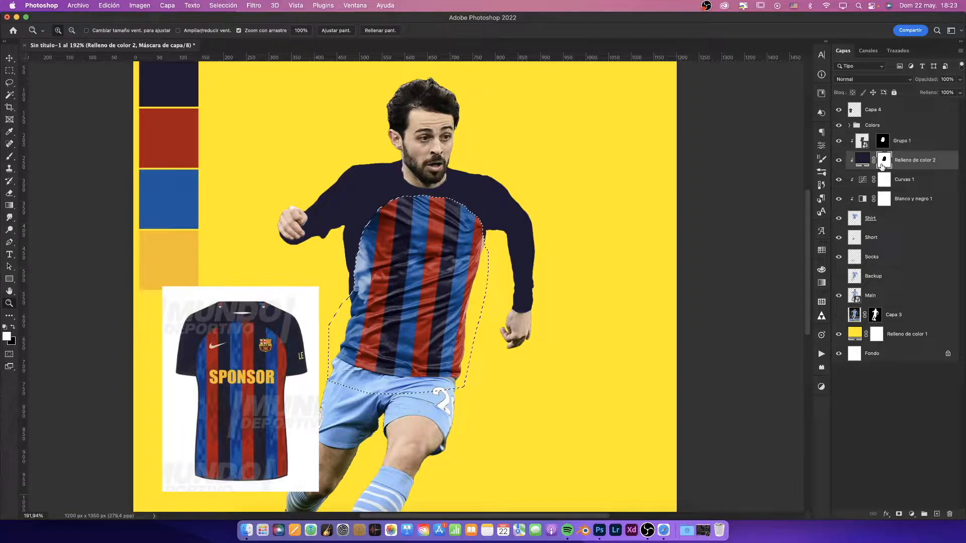
key(m)
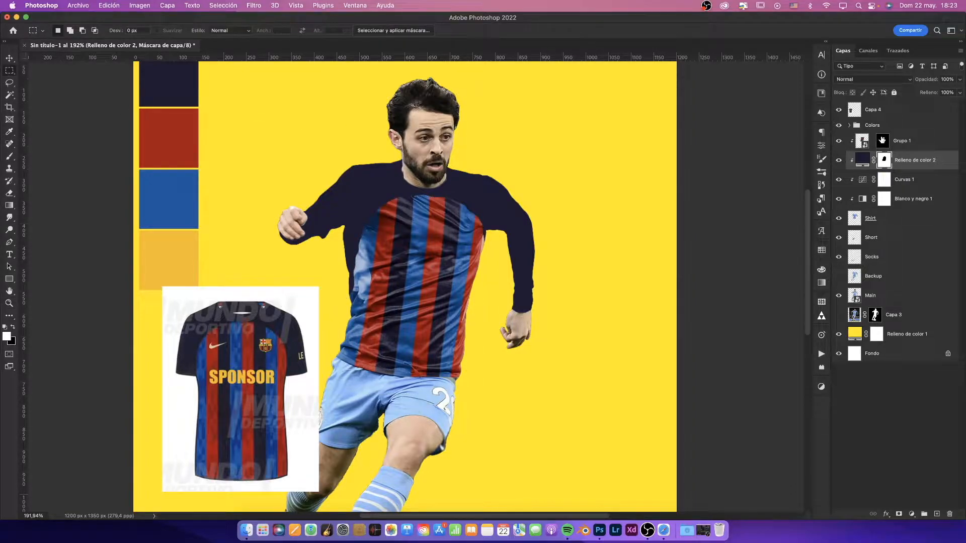
click(861, 79)
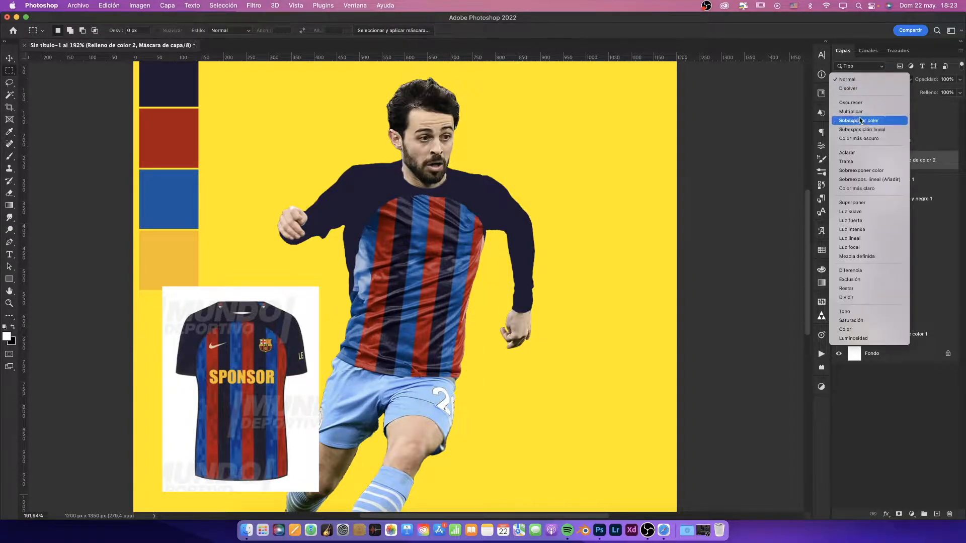
click(847, 203)
Step: Add a Curves adjustment clipped directly above the Shirt layer, make its mask black and ready the Brush tool
scroll(418, 249, down, 5)
scroll(418, 249, up, 3)
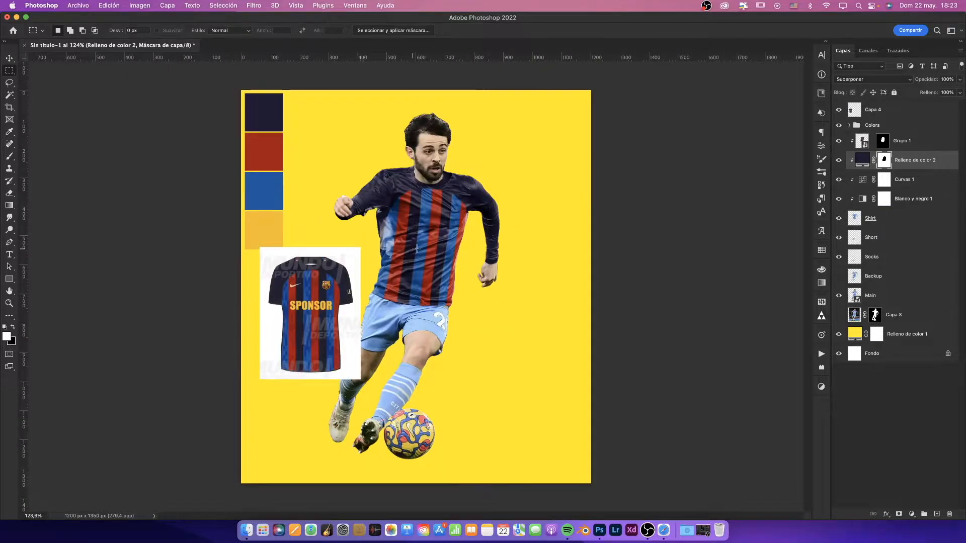
scroll(420, 229, up, 4)
scroll(351, 234, up, 3)
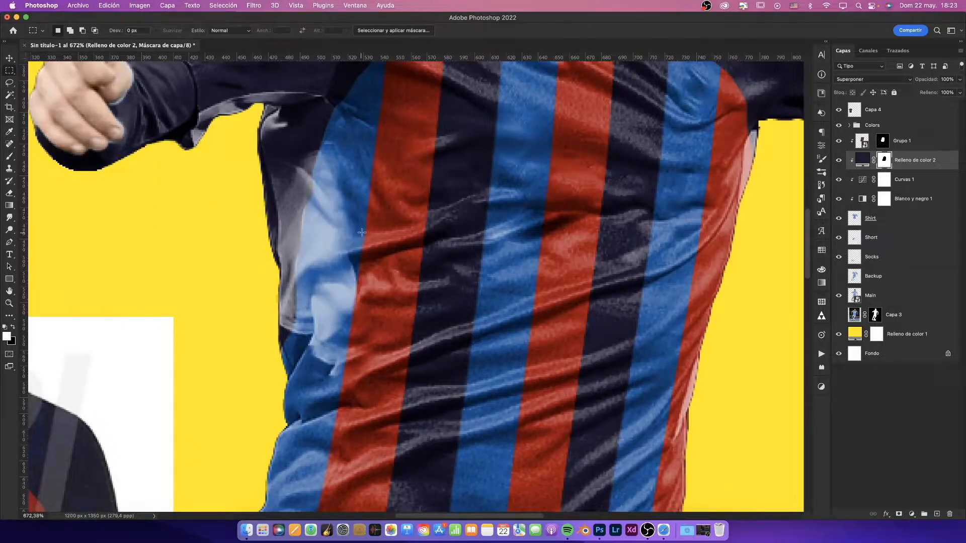
click(898, 225)
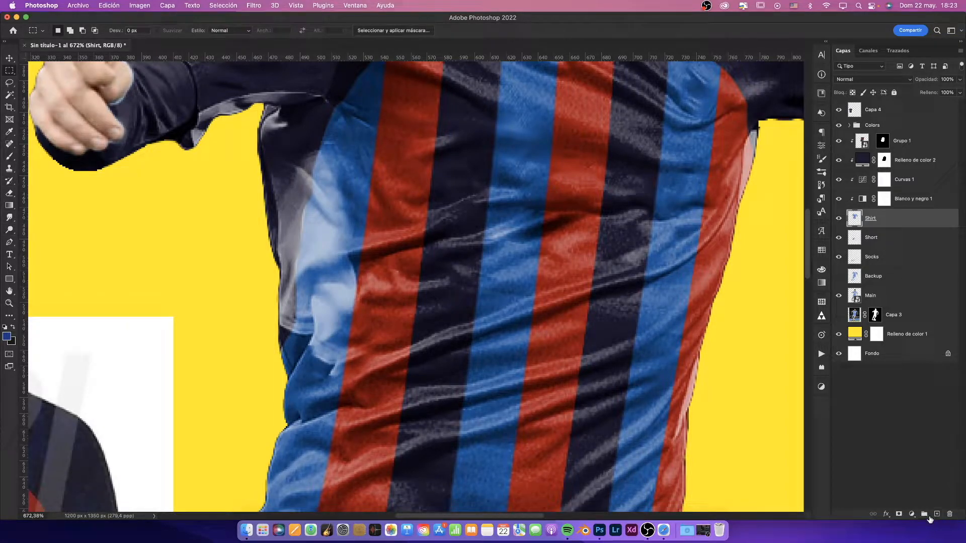
click(912, 514)
click(913, 356)
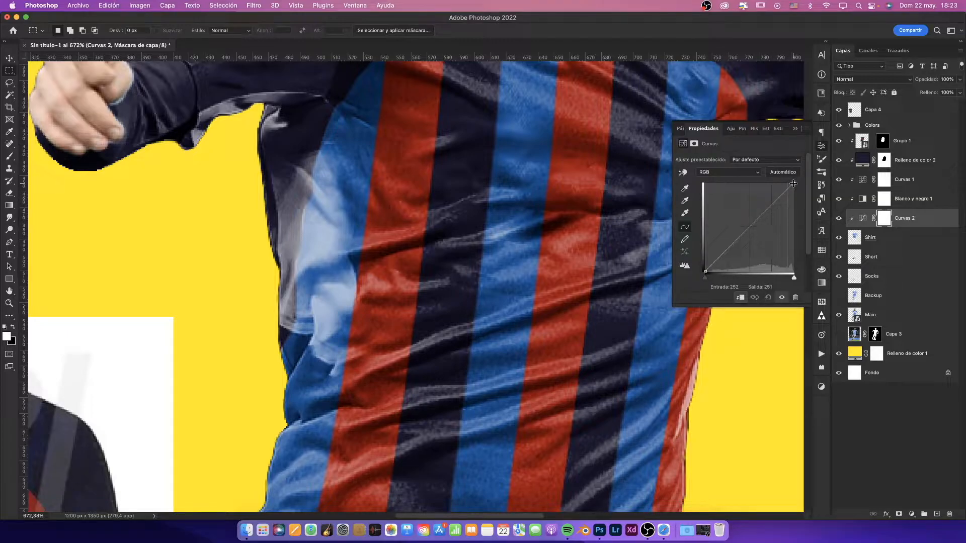
click(9, 157)
drag(383, 266, 277, 267)
drag(274, 267, 159, 268)
drag(327, 322, 324, 351)
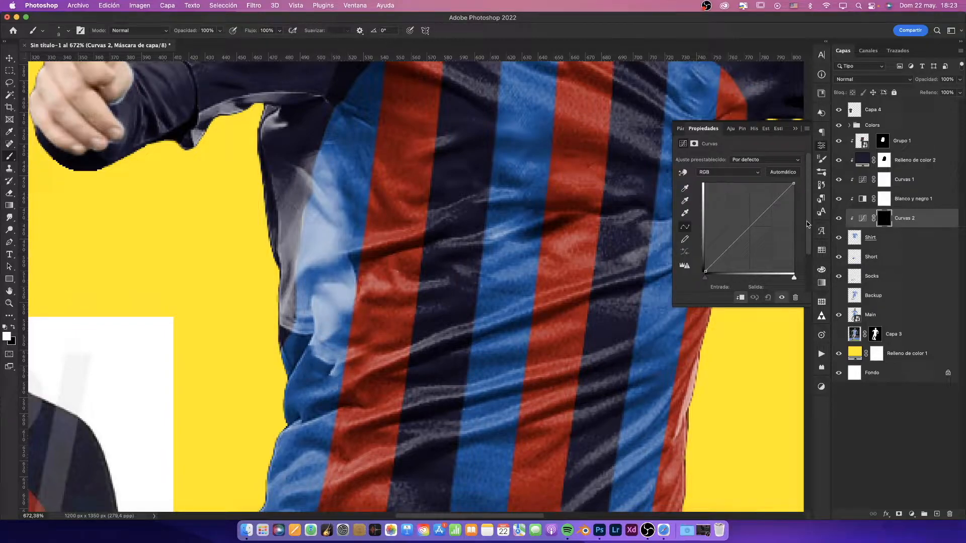
Step: Lower the new curve's white output to 34 and paint its mask white over the bright patches on the torso's side
drag(793, 186, 798, 262)
mouse_move(312, 353)
mouse_down()
mouse_move(354, 330)
mouse_move(347, 262)
mouse_move(308, 288)
mouse_up()
drag(328, 283, 335, 282)
mouse_move(332, 292)
mouse_down()
mouse_move(327, 318)
mouse_move(340, 286)
mouse_up()
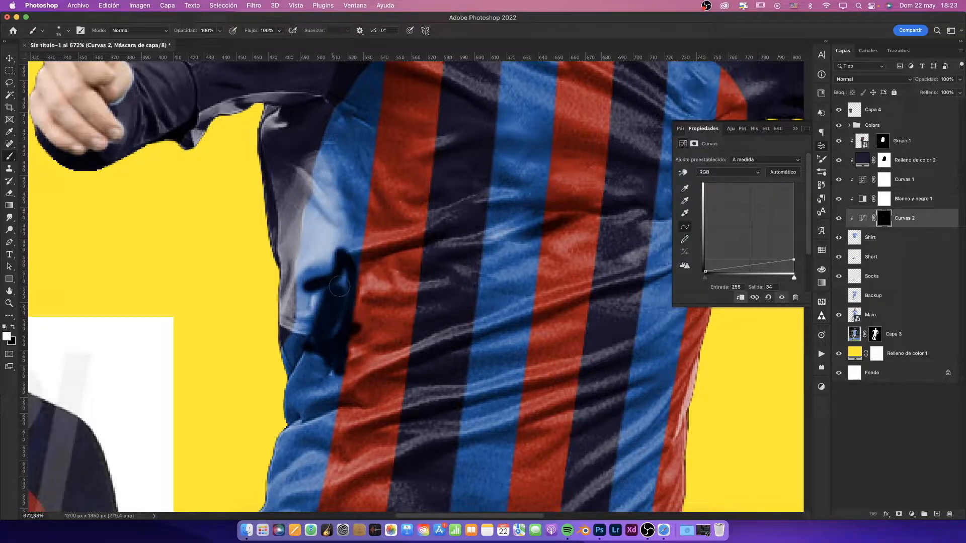
mouse_move(330, 325)
mouse_down()
mouse_move(300, 300)
mouse_move(312, 327)
mouse_move(292, 310)
mouse_move(281, 178)
mouse_move(282, 169)
mouse_move(325, 161)
mouse_move(336, 227)
mouse_move(331, 246)
mouse_move(300, 269)
mouse_move(320, 252)
mouse_move(323, 262)
mouse_move(319, 199)
mouse_move(303, 183)
mouse_move(314, 307)
mouse_move(289, 212)
mouse_up()
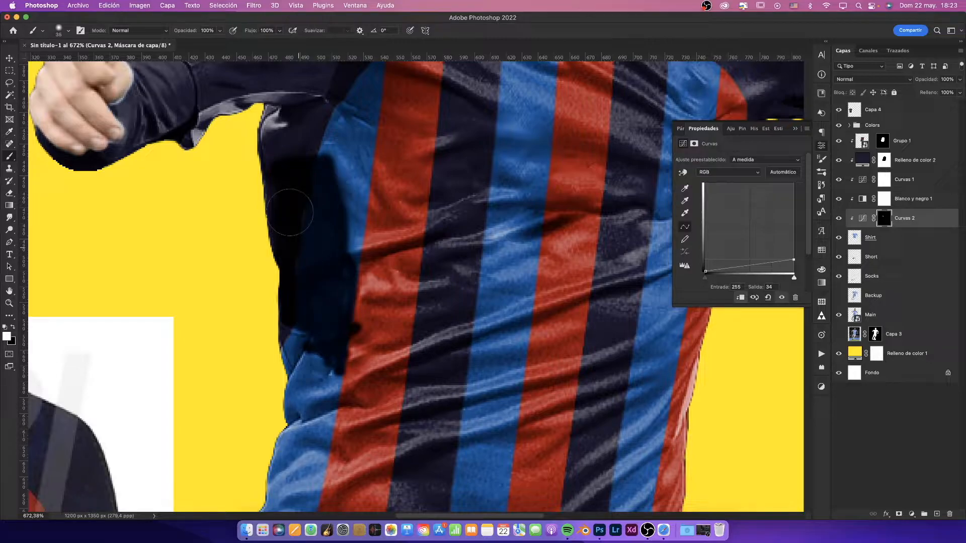
Step: Raise the new curve's white point to soften the darkening on the torso's side
scroll(328, 278, down, 5)
drag(794, 260, 794, 215)
key(super+0)
click(822, 146)
Step: Duplicate the striped layer as a backup and hide the copy
click(901, 141)
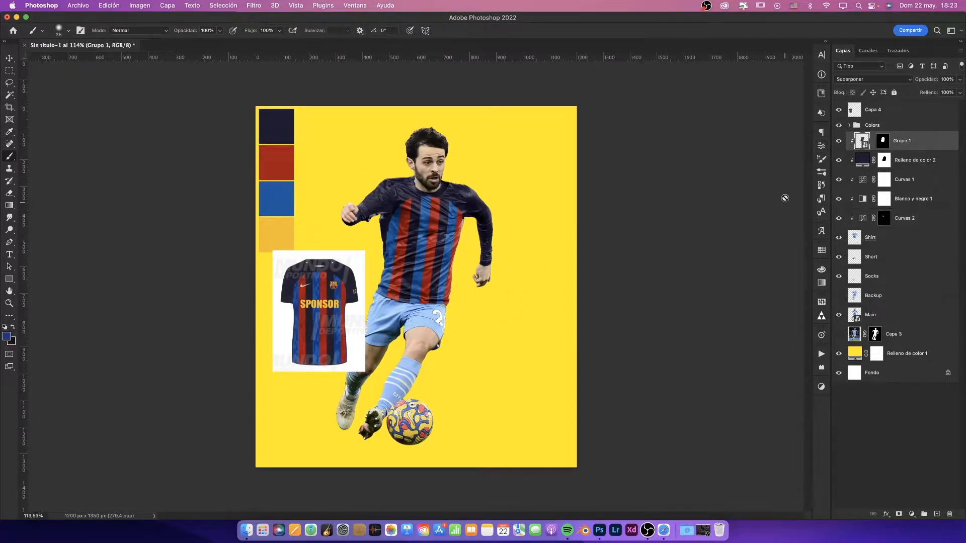
scroll(445, 251, up, 6)
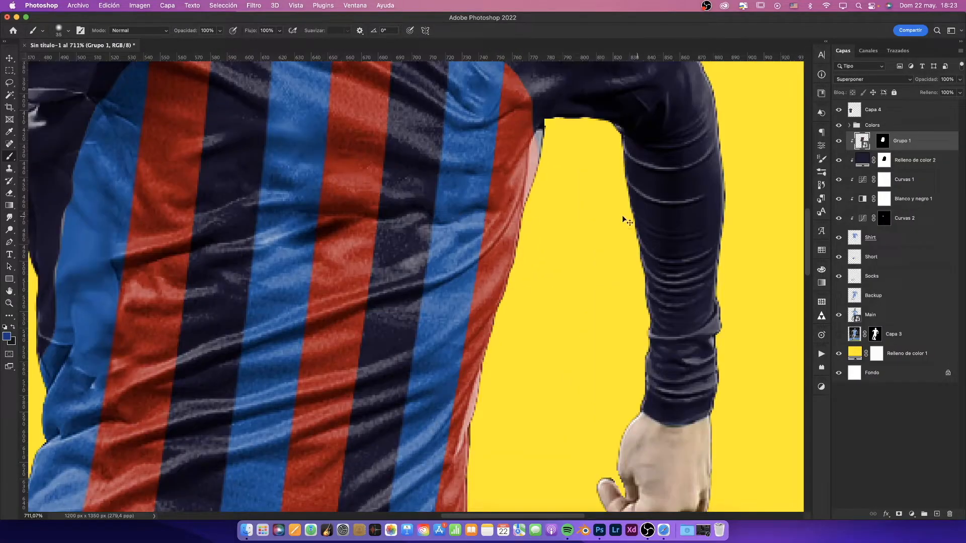
key(super+j)
click(839, 141)
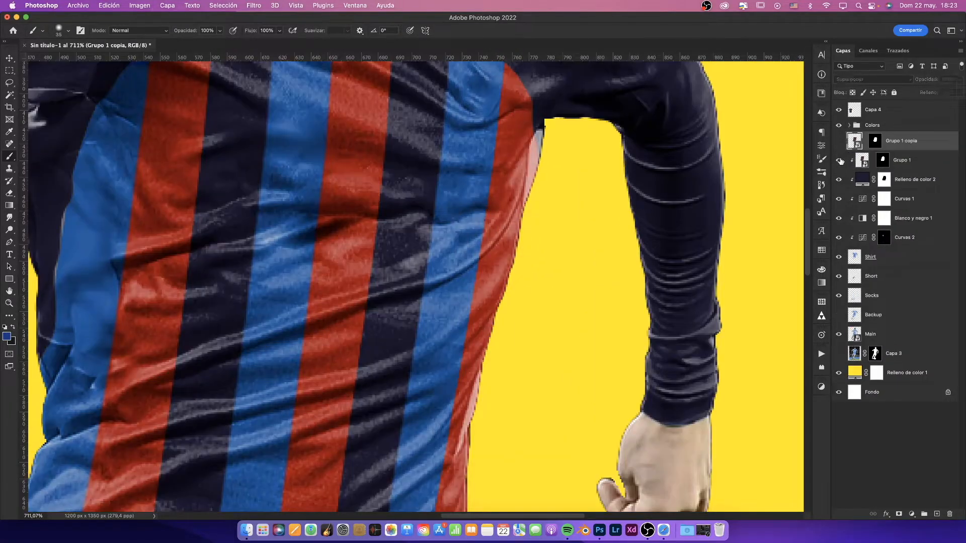
Step: Rasterize the original striped layer so that the Smudge tool can be used on it
click(873, 162)
click(10, 219)
click(222, 309)
key(Return)
Step: Smudge the stripe edges across the middle of the torso so they bend along the fabric folds
click(174, 33)
drag(193, 53, 194, 54)
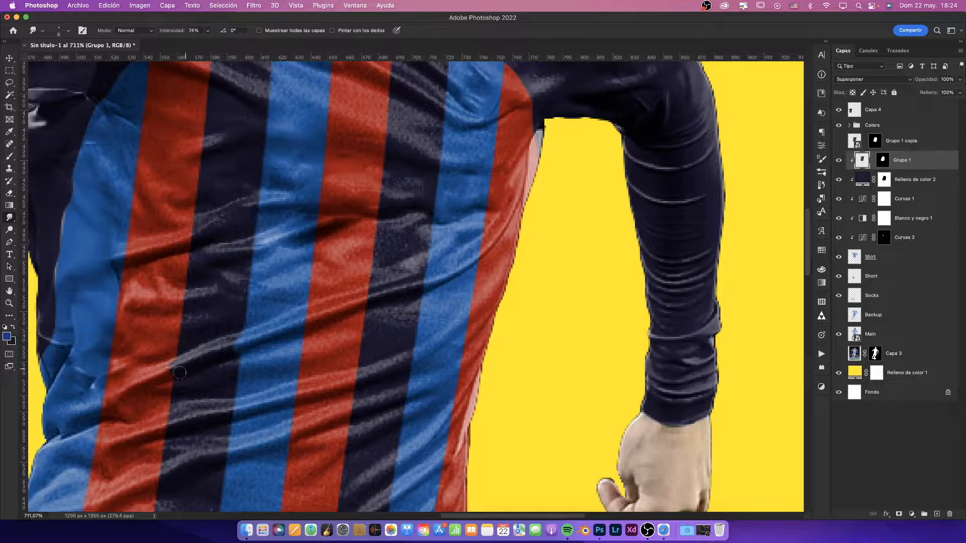
drag(242, 362, 350, 284)
scroll(578, 332, up, 5)
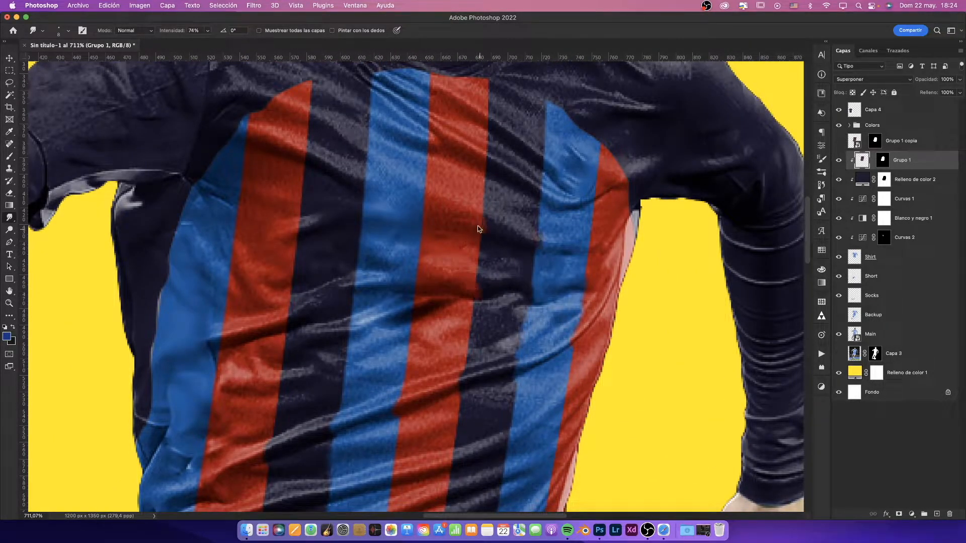
scroll(483, 230, up, 3)
scroll(483, 212, down, 10)
scroll(488, 260, up, 10)
scroll(488, 259, up, 2)
scroll(468, 272, down, 3)
drag(457, 257, 469, 251)
scroll(431, 251, up, 4)
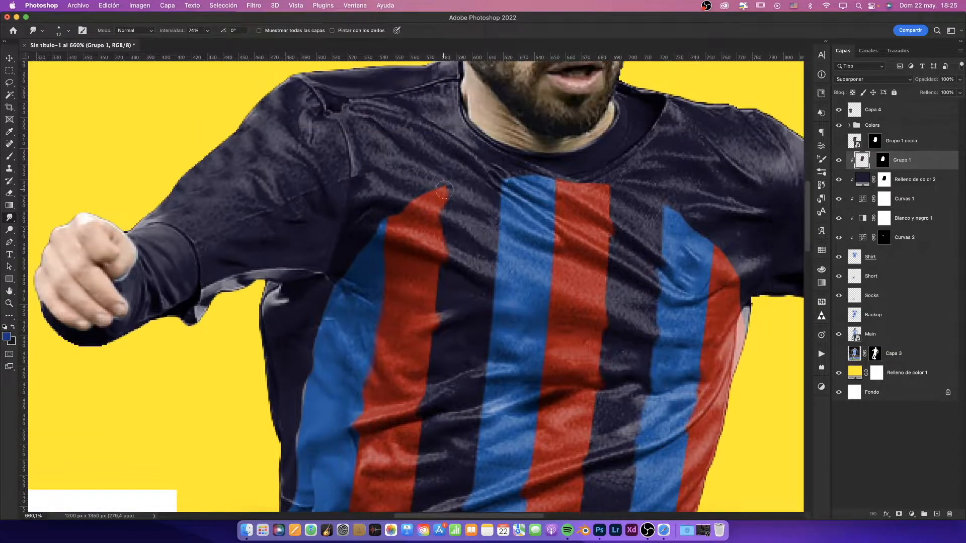
Step: Smudge the red and blue stripe edges on the chest below the collar to follow the wrinkles
scroll(468, 227, down, 5)
scroll(469, 227, up, 5)
drag(575, 315, 582, 318)
drag(584, 269, 576, 264)
drag(582, 276, 579, 276)
drag(529, 236, 522, 231)
scroll(527, 226, down, 5)
scroll(594, 199, up, 10)
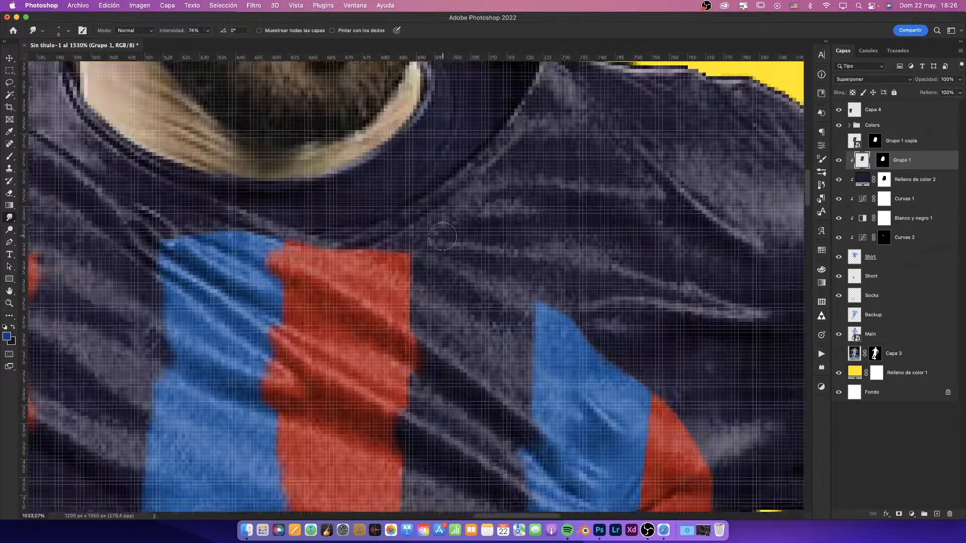
Step: Smudge the blue, red and navy stripe edges along the lower folds and hem of the shirt
scroll(446, 187, down, 15)
scroll(445, 274, up, 12)
scroll(480, 220, down, 5)
scroll(387, 300, up, 4)
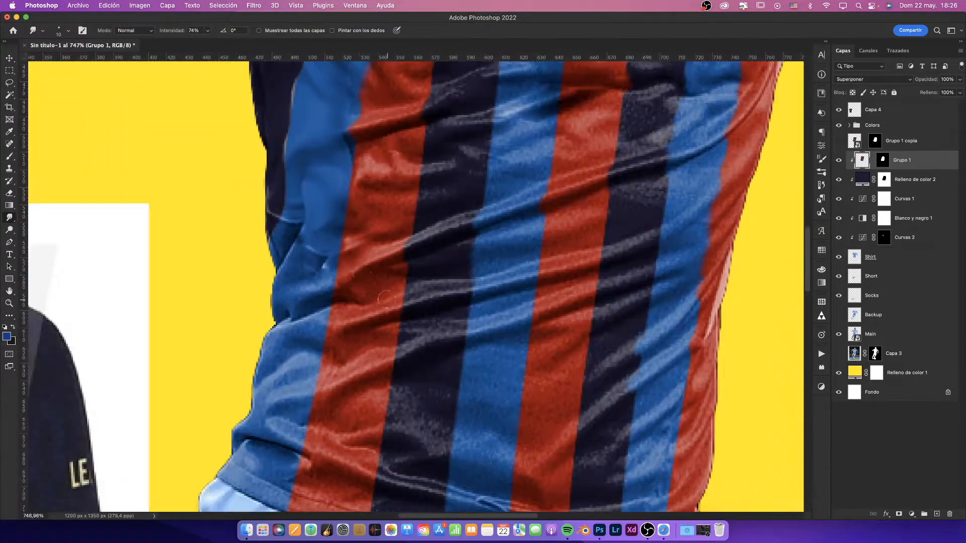
scroll(330, 310, down, 4)
scroll(293, 358, up, 6)
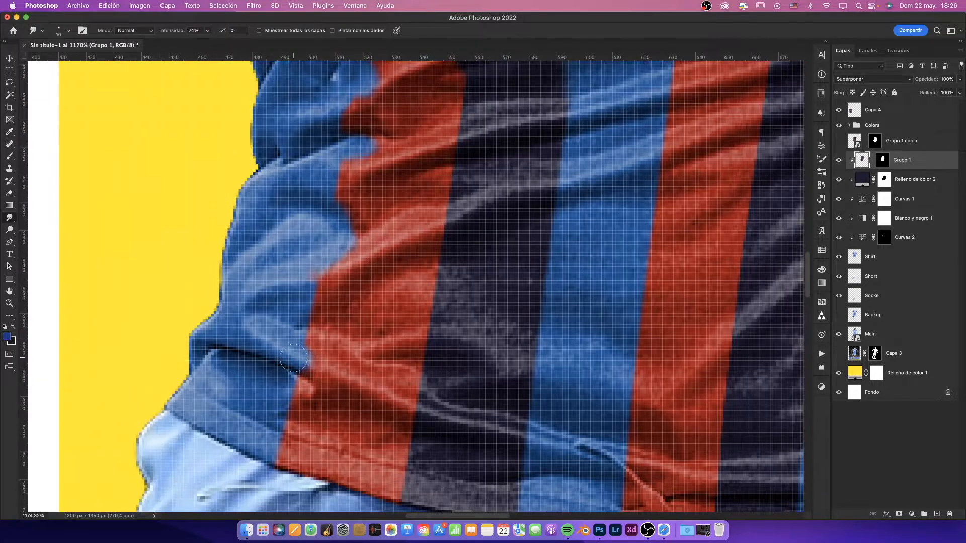
mouse_move(406, 377)
mouse_down()
mouse_move(410, 425)
mouse_move(365, 500)
mouse_up()
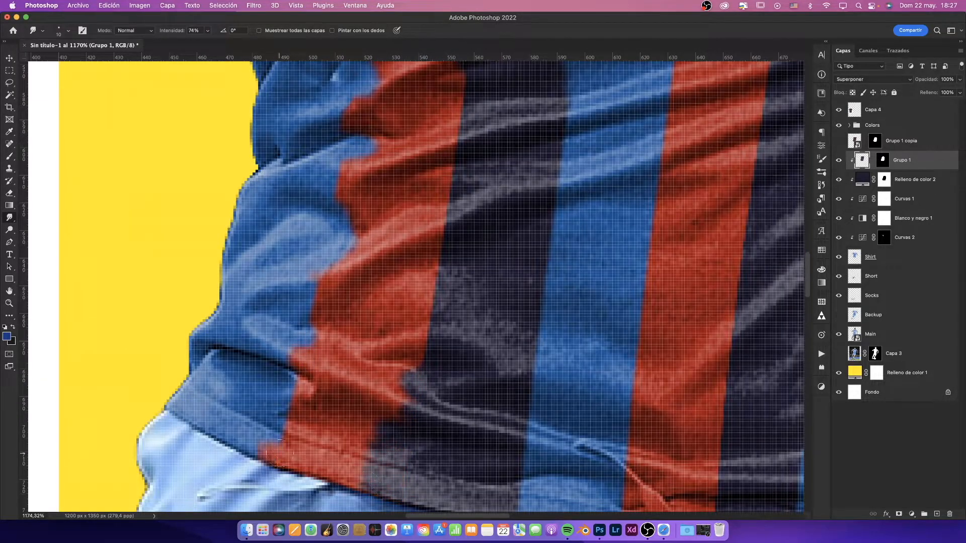
scroll(286, 408, down, 6)
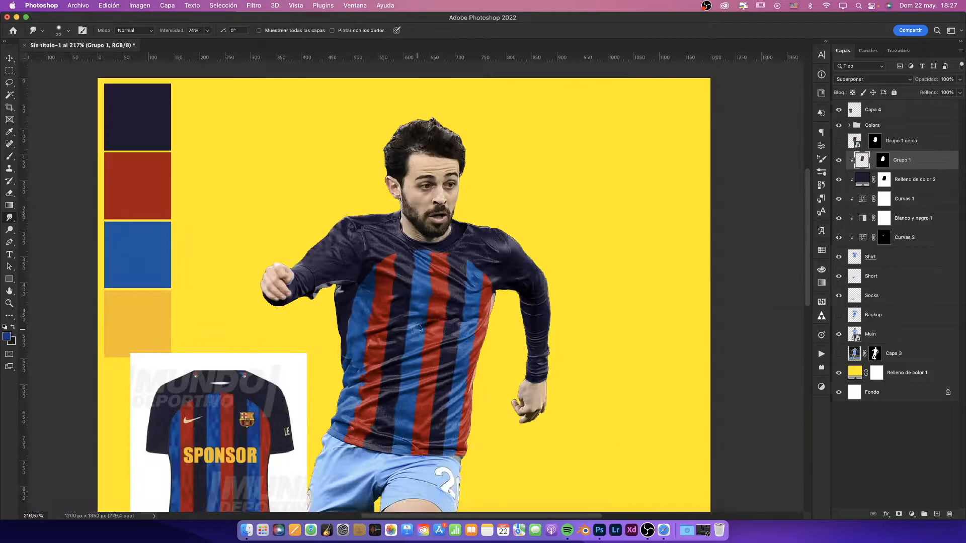
Step: Hide the yellow background fill layer while keeping the Capa 3 player photo visible
scroll(417, 330, down, 3)
scroll(417, 330, down, 5)
scroll(426, 321, up, 4)
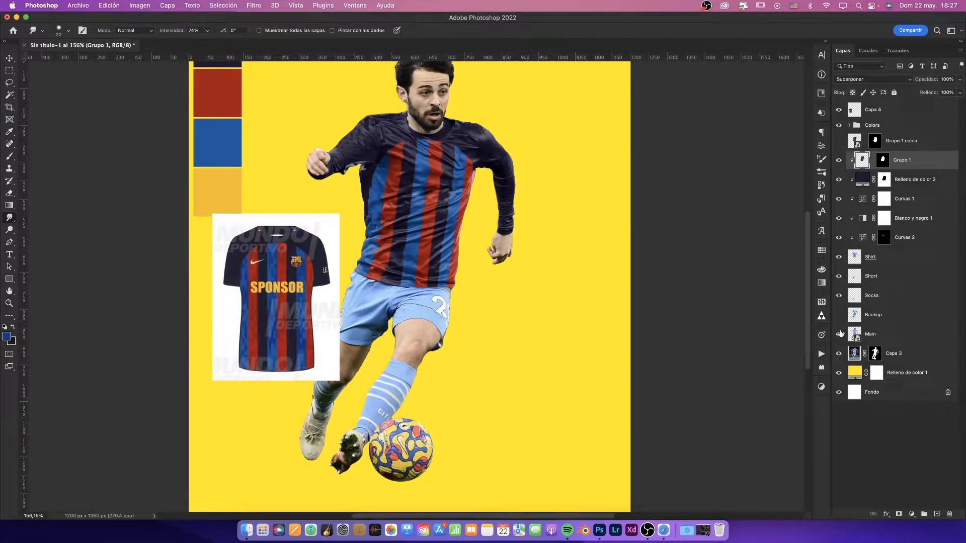
click(839, 373)
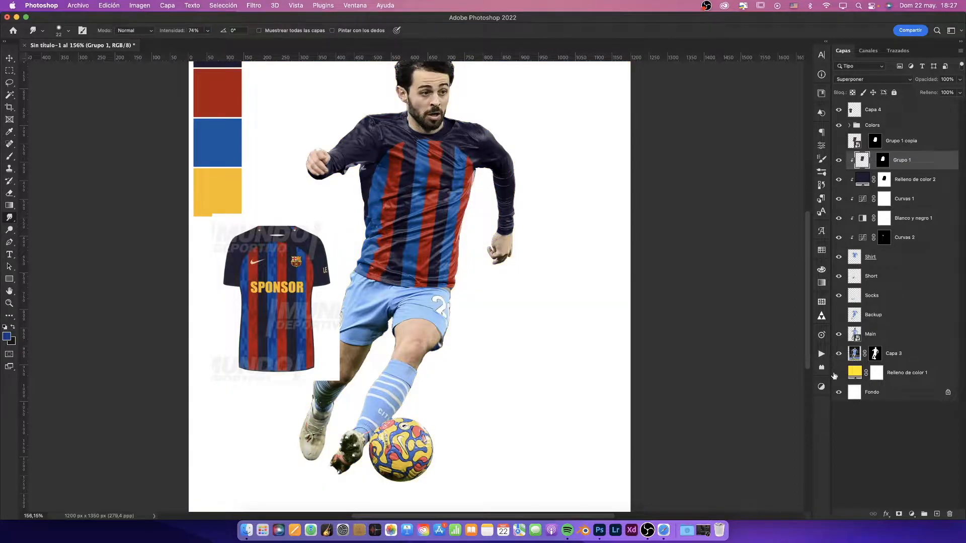
click(839, 354)
Step: Duplicate Capa 3 and disable the lower copy's layer mask to bring back the stadium background
click(929, 358)
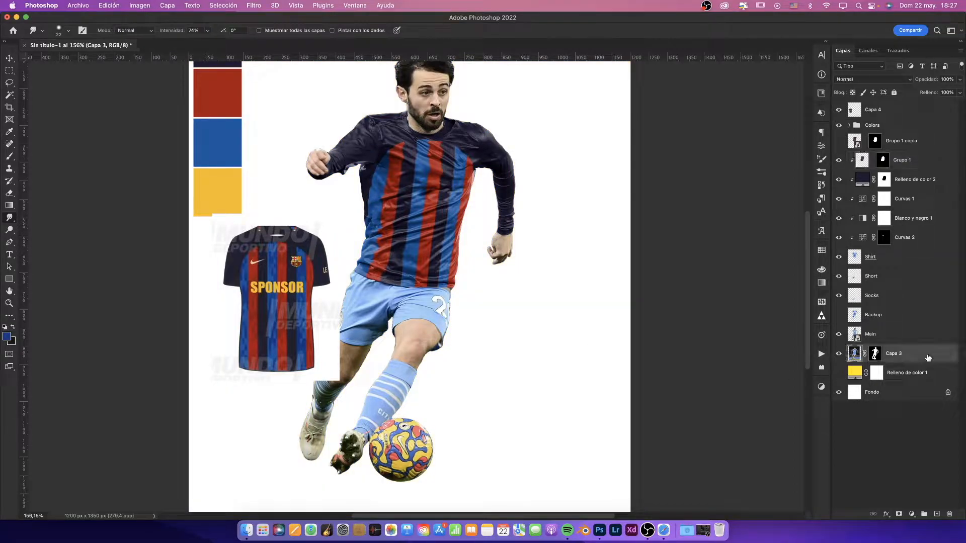
key(super+j)
right_click(876, 375)
click(857, 378)
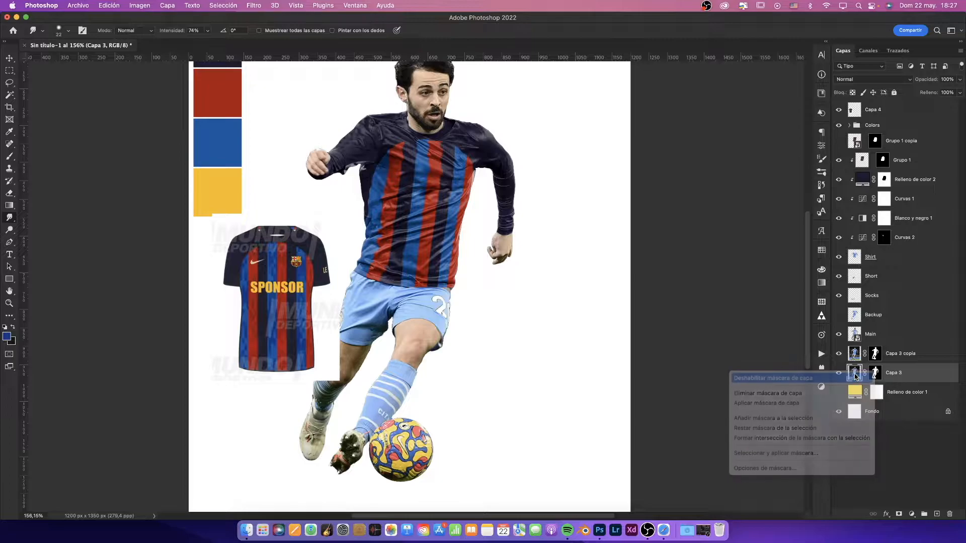
scroll(555, 253, up, 1)
scroll(472, 260, down, 3)
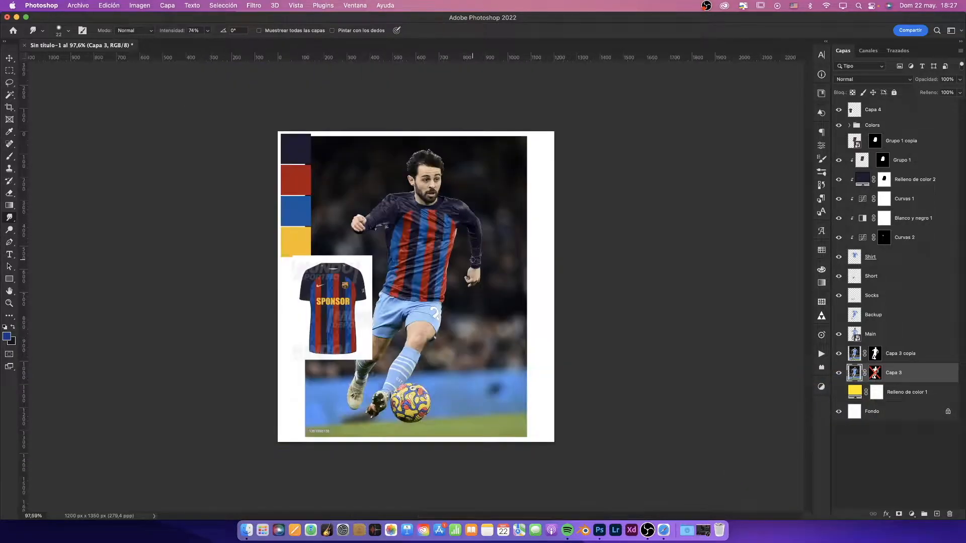
Step: Hide the Capa 4 jersey reference image
click(9, 303)
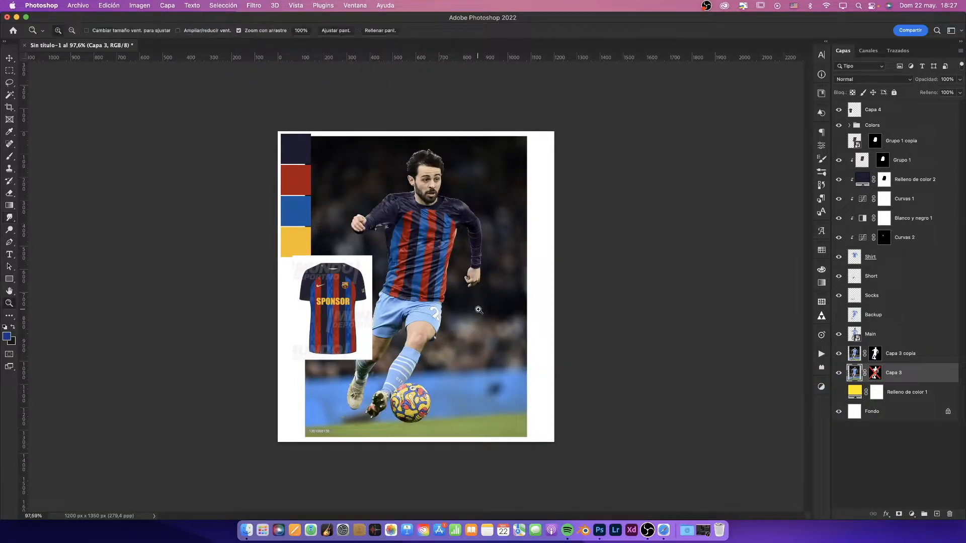
scroll(473, 309, up, 1)
click(839, 111)
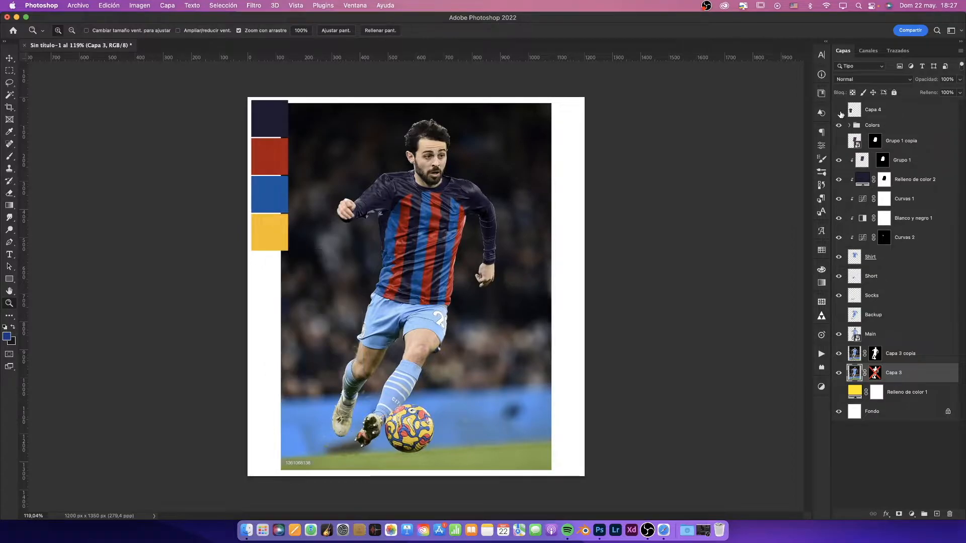
click(840, 111)
click(838, 112)
Step: Paint white on the Curvas 2 mask over the bright fabric edges under the bent sleeve and at its armpit
drag(453, 233, 491, 224)
drag(143, 130, 516, 170)
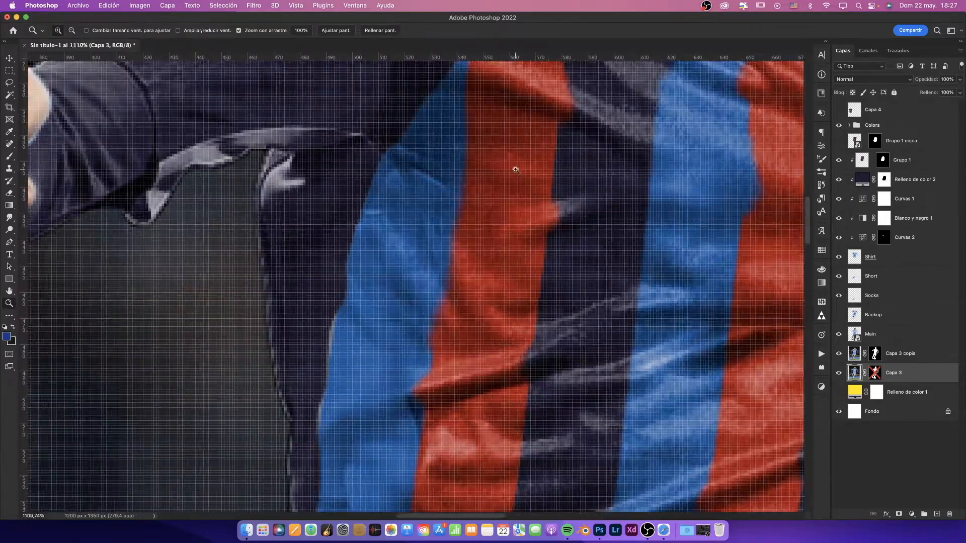
click(884, 240)
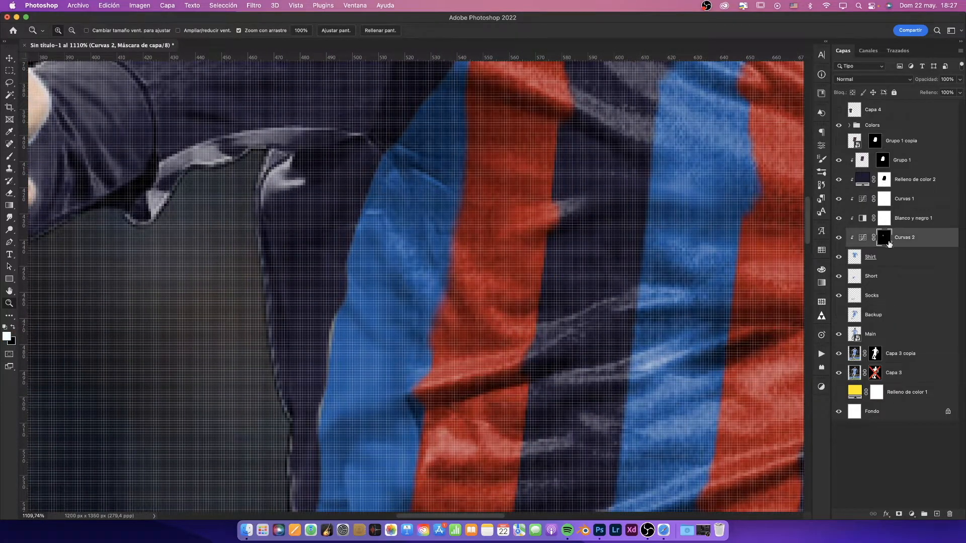
click(10, 157)
drag(197, 212, 153, 210)
mouse_move(140, 207)
mouse_down()
mouse_move(160, 197)
mouse_move(145, 216)
mouse_up()
mouse_move(160, 174)
mouse_down()
mouse_move(178, 152)
mouse_move(241, 151)
mouse_up()
drag(252, 131, 220, 132)
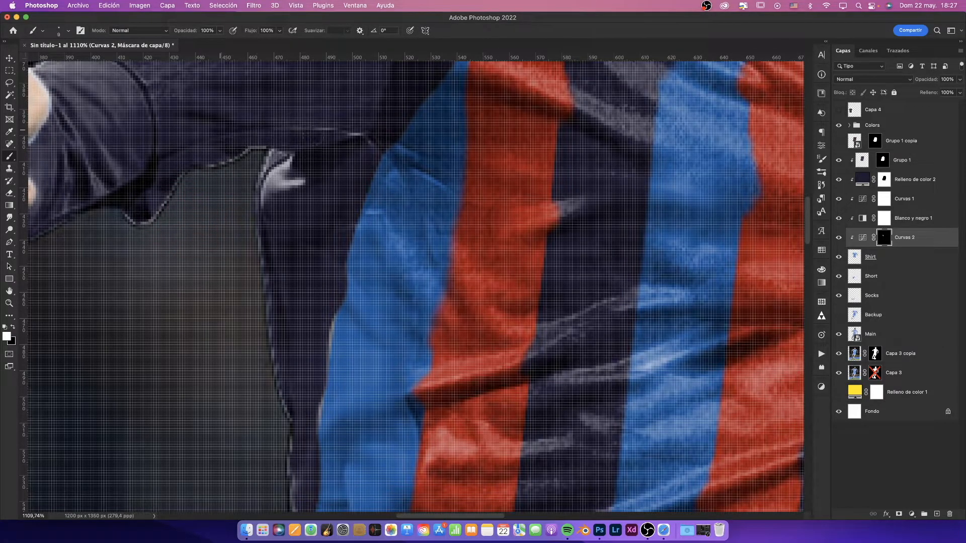
drag(363, 141, 281, 172)
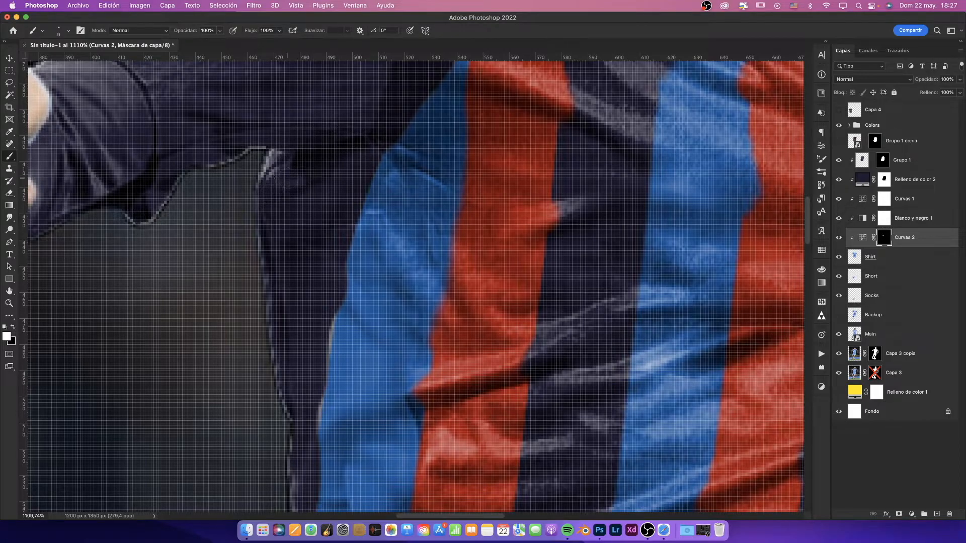
scroll(262, 178, down, 10)
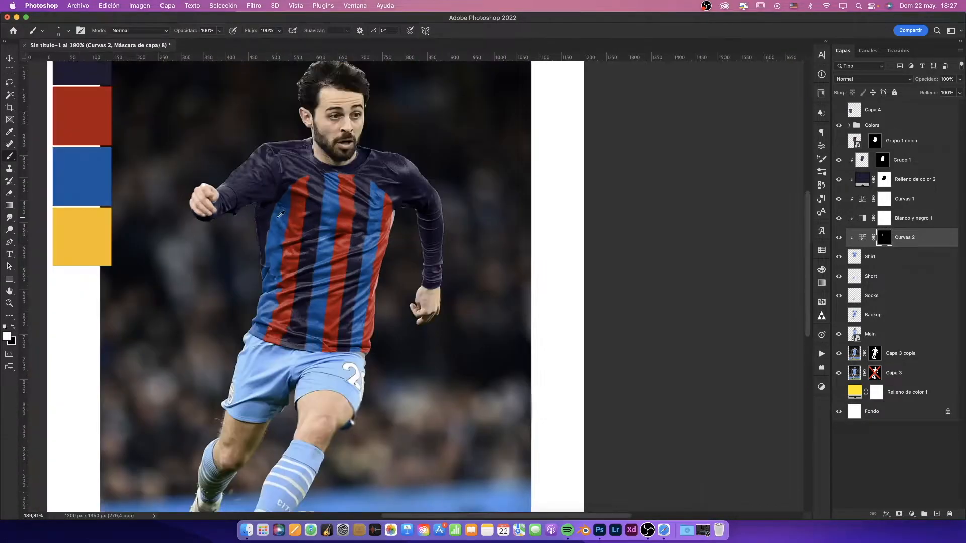
Step: Warp the Grupo 1 striped layer outward along its upper side, towards the armpit of the straight arm
scroll(283, 214, up, 3)
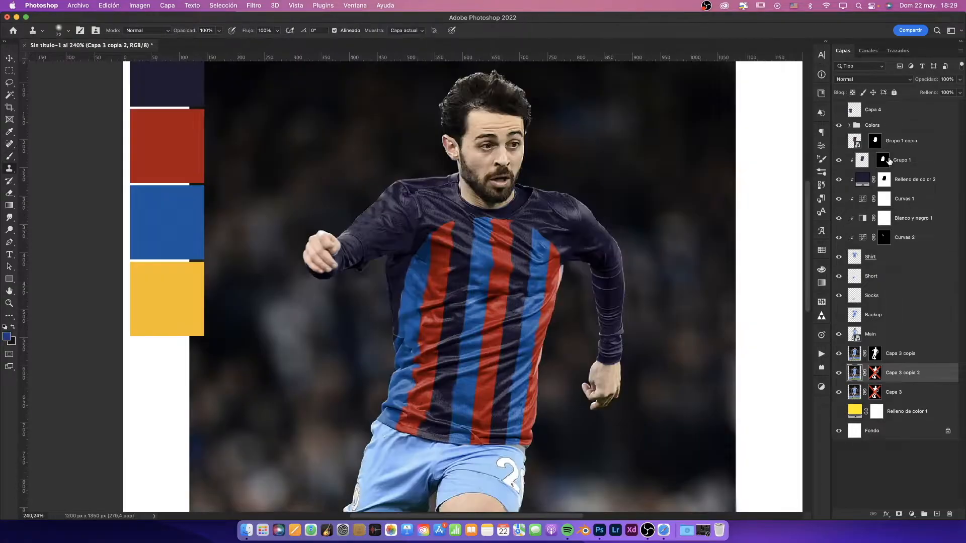
click(862, 160)
key(ctrl+t)
right_click(518, 291)
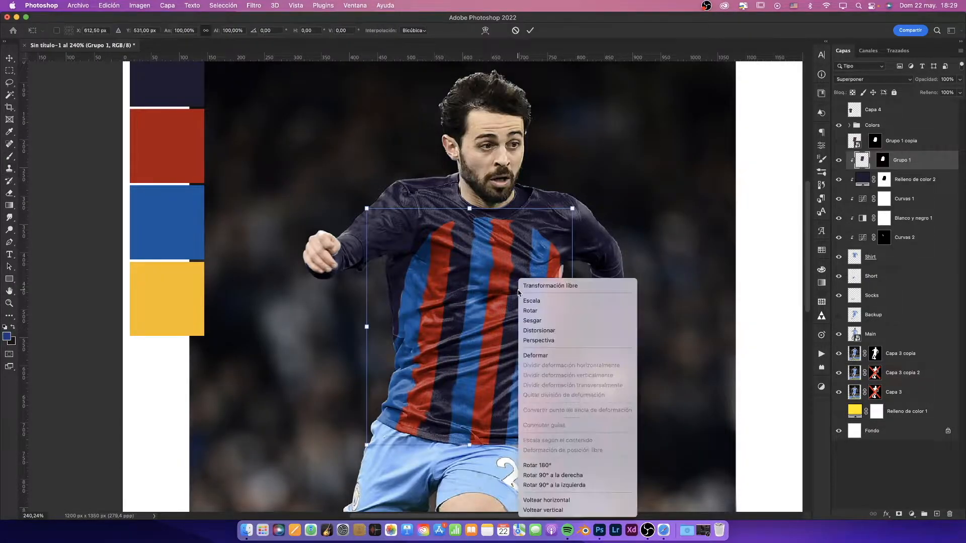
click(534, 355)
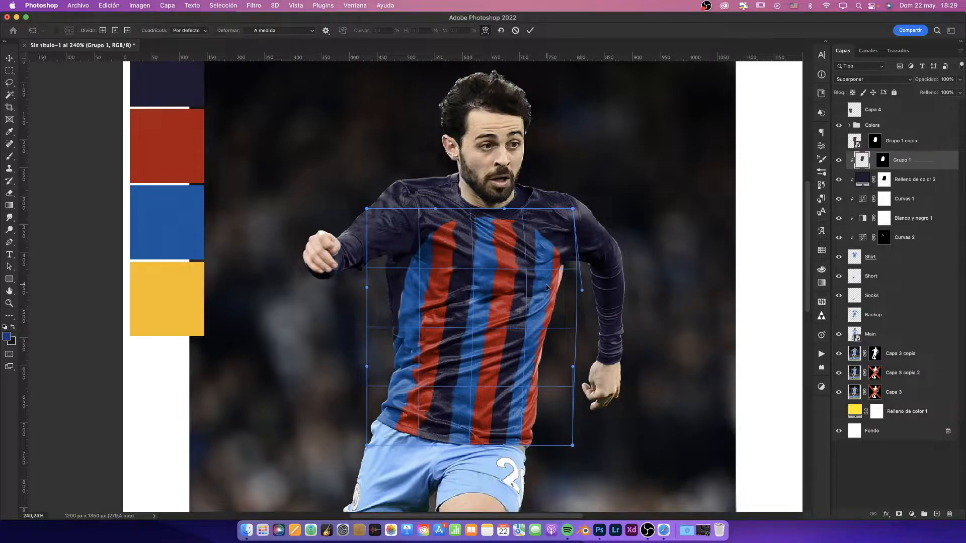
key(Return)
key(s)
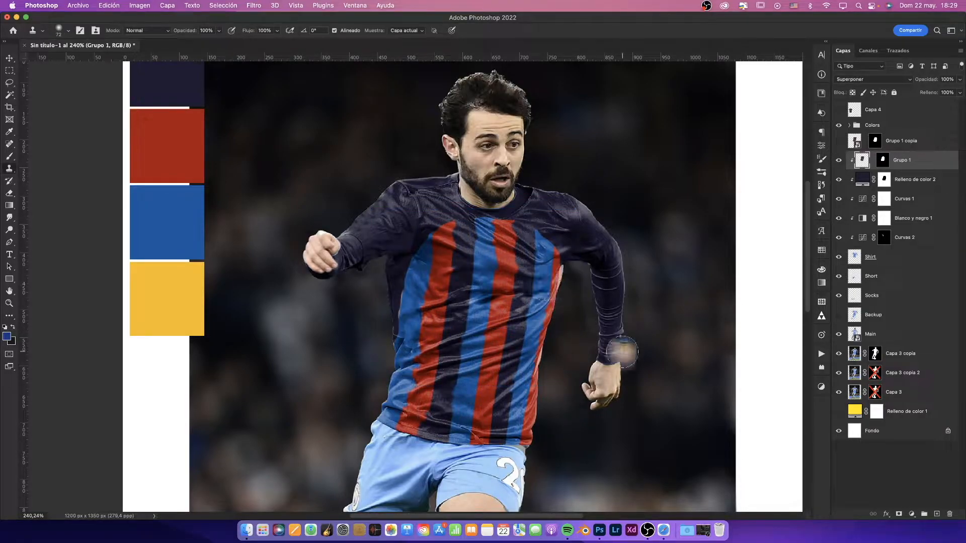
Step: Warp the lower corner and bottom edge of the Grupo 1 stripes outward to cover the shirt's hem
key(ctrl+t)
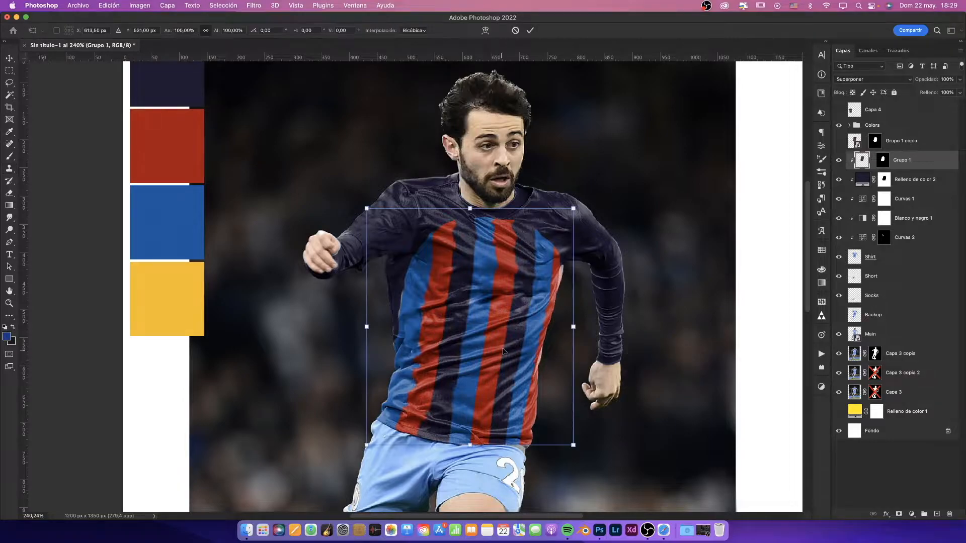
right_click(504, 280)
click(523, 356)
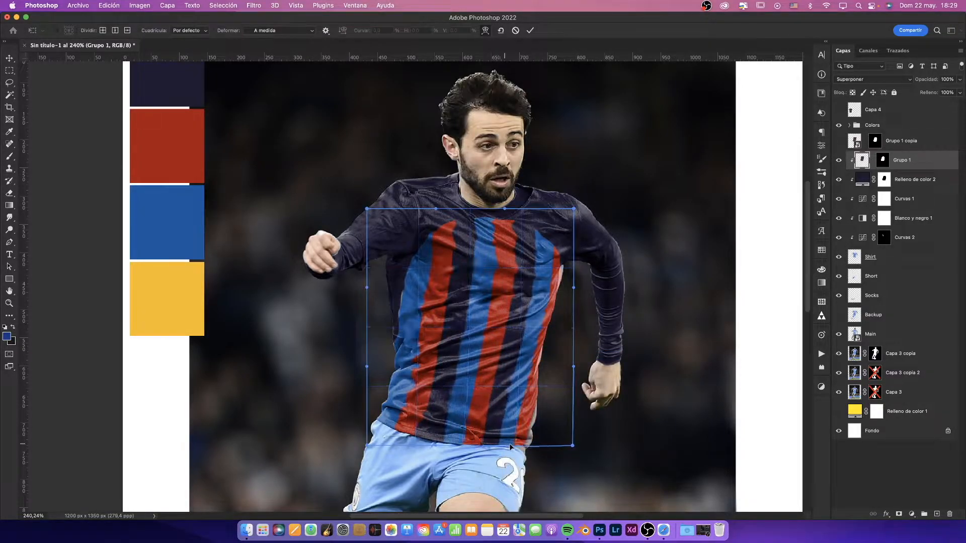
mouse_move(574, 445)
mouse_down()
mouse_move(590, 449)
mouse_move(581, 451)
mouse_up()
drag(524, 446, 518, 448)
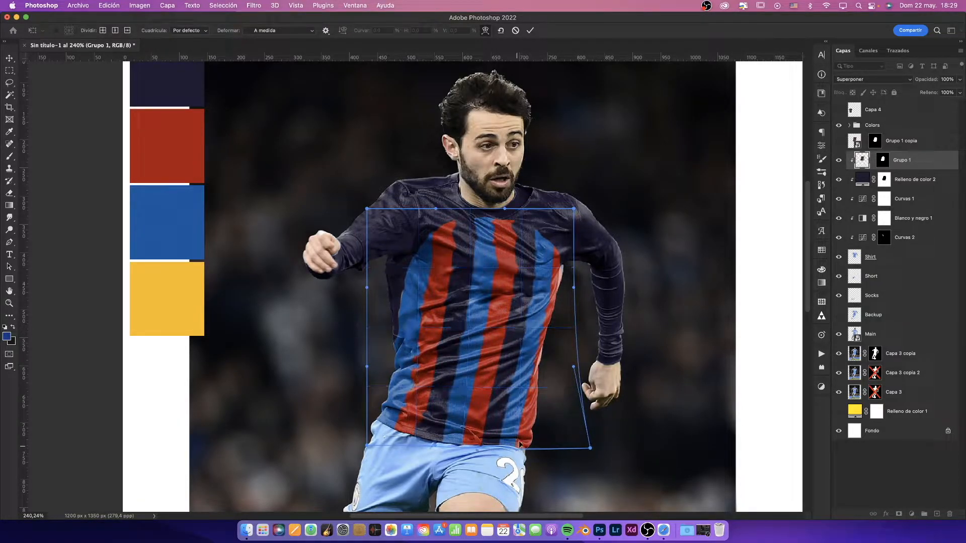
key(Return)
Step: Link the Grupo 1 striped layer to its mask and reselect the layer's pixels with the Smudge tool
scroll(481, 426, up, 6)
click(882, 160)
key(r)
click(872, 160)
click(862, 160)
scroll(300, 443, down, 3)
scroll(300, 460, up, 5)
scroll(300, 460, down, 4)
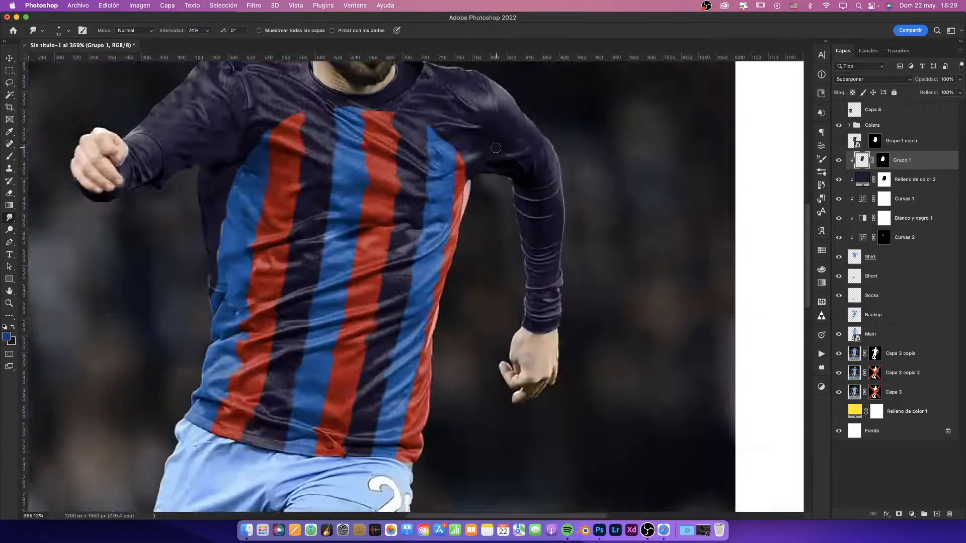
Step: Examine the light cuff edge beside the raised fist, briefly isolating the Shirt layer
scroll(453, 100, up, 4)
click(884, 237)
key(b)
scroll(443, 161, down, 8)
scroll(310, 169, up, 5)
scroll(310, 168, up, 10)
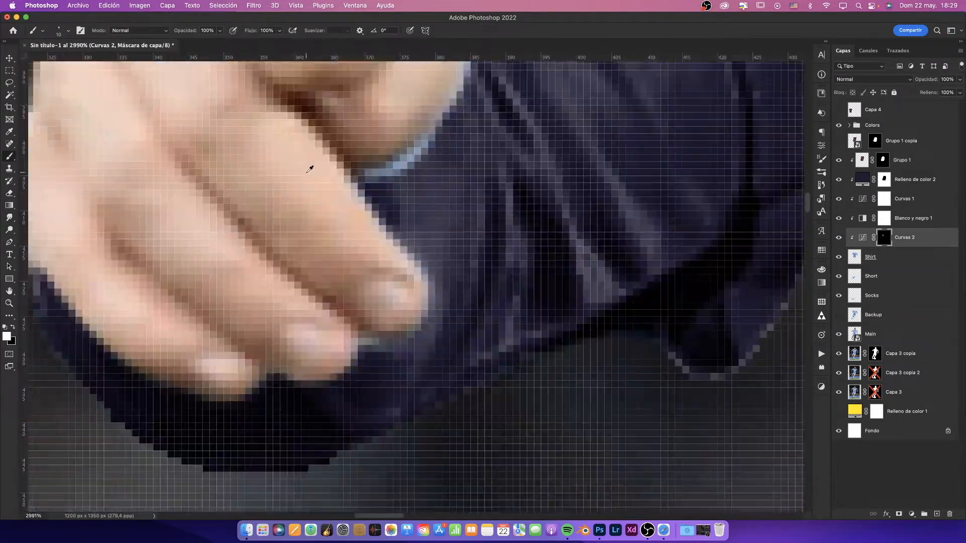
scroll(505, 285, up, 2)
alt+click(839, 258)
alt+click(839, 257)
Step: Lasso the cuff beside the fist on the Shirt layer and clone fabric over its light blue edge
click(886, 257)
key(l)
drag(294, 98, 318, 230)
drag(281, 266, 383, 62)
key(s)
drag(346, 216, 245, 229)
mouse_move(313, 245)
mouse_down()
mouse_move(291, 255)
mouse_move(316, 233)
mouse_move(333, 177)
mouse_move(304, 134)
mouse_up()
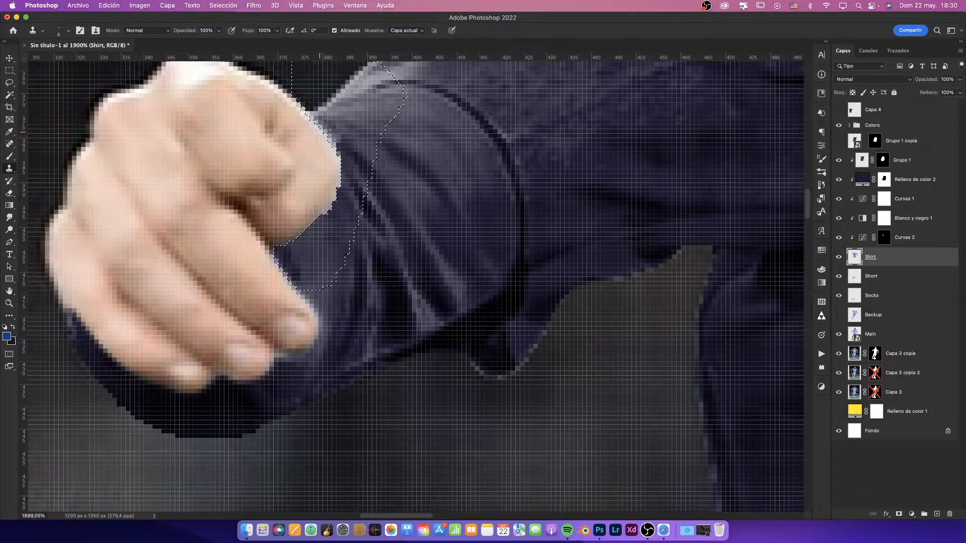
mouse_move(302, 118)
mouse_down()
mouse_move(318, 138)
mouse_move(308, 148)
mouse_up()
key(v)
Step: Add a Black & White adjustment and a solid color fill in Superponer mode, both clipped to the Short layer
scroll(351, 237, down, 5)
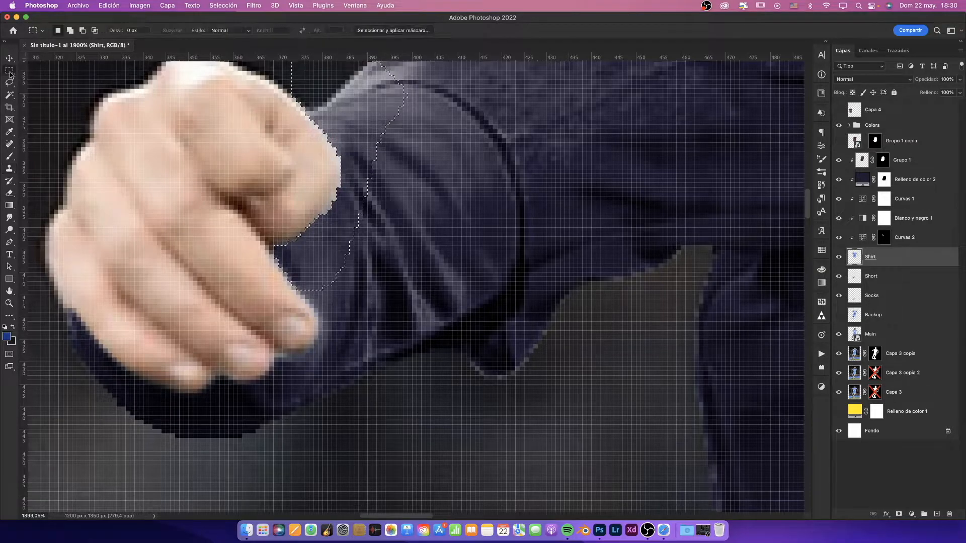
click(311, 296)
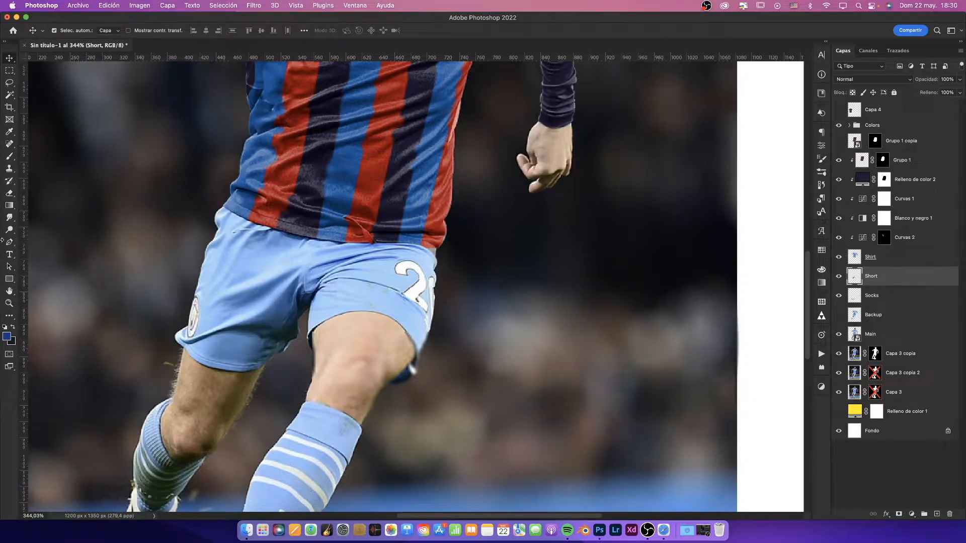
click(911, 515)
click(921, 411)
click(911, 515)
click(921, 300)
click(873, 79)
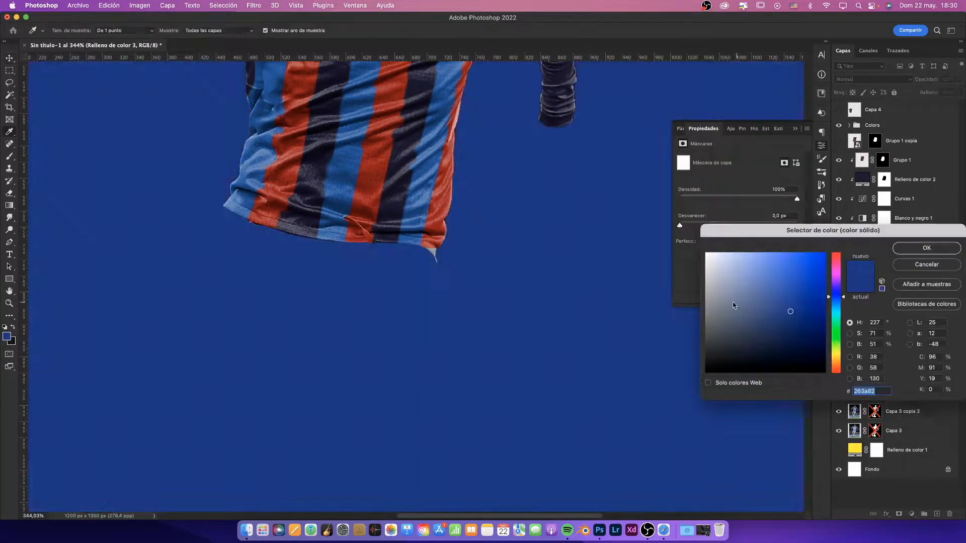
click(852, 203)
Step: Set the shorts' fill color to 1f306d and lower a color slider in their Black & White adjustment
double_click(862, 276)
drag(799, 308, 792, 322)
click(926, 248)
click(862, 295)
drag(733, 269, 717, 268)
Step: Change the shorts' fill color to a dark navy sampled from the canvas
double_click(862, 276)
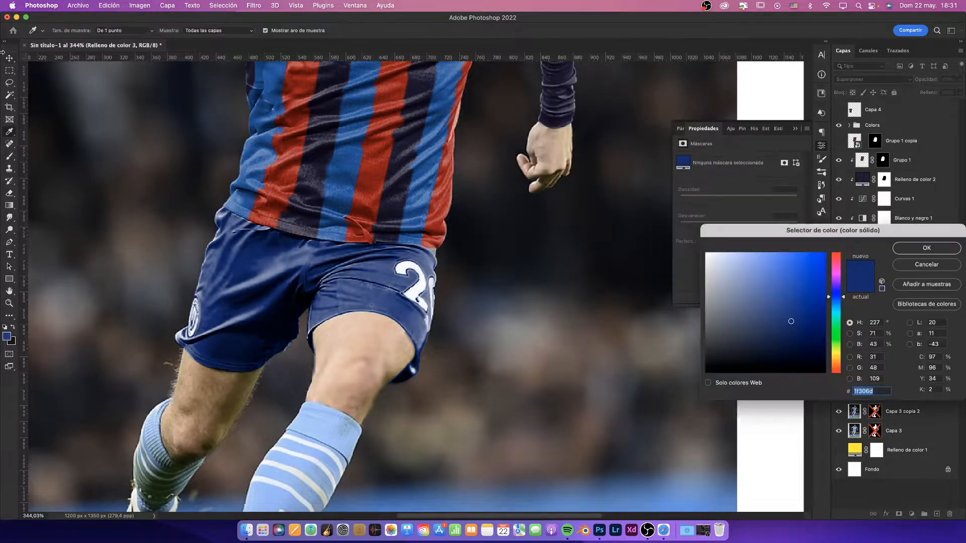
scroll(353, 252, up, 10)
click(340, 229)
click(926, 248)
click(796, 129)
Step: Load the Short layer's outline as a selection, clone fabric over the number and crest, and deselect
click(871, 315)
super+click(855, 315)
key(s)
alt+click(324, 351)
drag(286, 322, 280, 378)
drag(418, 346, 188, 360)
alt+click(390, 282)
mouse_move(416, 283)
mouse_down()
mouse_move(430, 275)
mouse_move(457, 305)
mouse_move(437, 318)
mouse_move(468, 375)
mouse_up()
alt+click(410, 288)
key(super+d)
key(m)
scroll(418, 287, down, 10)
Step: Lower the color slider of the shorts' Black & White adjustment further
click(862, 276)
double_click(863, 295)
drag(717, 268, 701, 268)
Step: Add a clipped Curves adjustment beneath the shorts' color fill and pull its curve down slightly
click(914, 276)
click(912, 514)
click(929, 351)
drag(901, 276, 904, 300)
drag(748, 230, 750, 238)
click(795, 129)
Step: Copy the shorts' color fill, Curves and Black & White adjustments above the Socks layer and clip them to it
scroll(342, 433, up, 8)
click(872, 354)
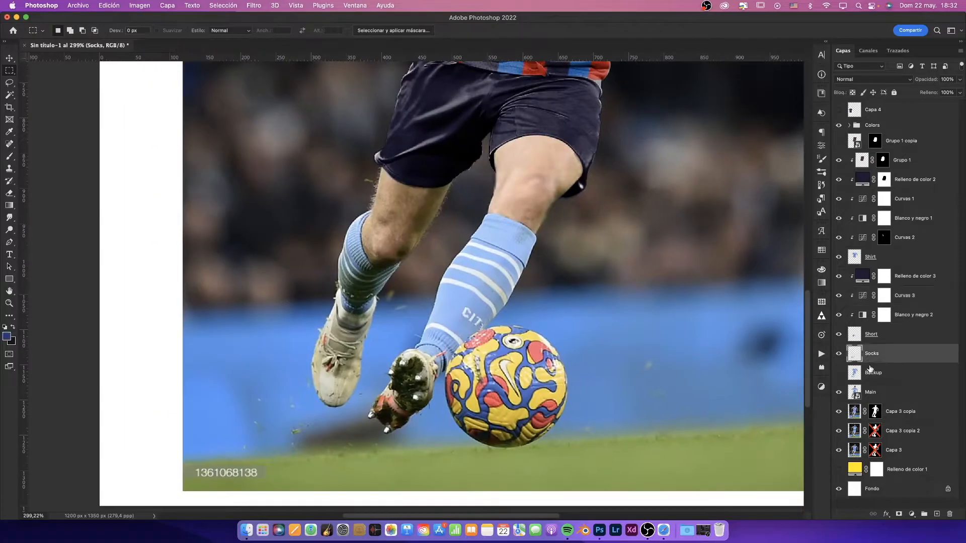
click(915, 276)
shift+click(914, 315)
drag(912, 315, 900, 346)
click(924, 392)
scroll(380, 394, down, 10)
alt+click(915, 401)
Step: Load the Socks layer's outline as a selection and add a layer mask to that layer
super+click(855, 413)
click(895, 413)
click(899, 514)
Step: Remove the lettering and lower stripes from the front sock by healing and cloning fabric over them
click(854, 412)
click(9, 144)
drag(523, 254, 554, 282)
click(9, 169)
drag(510, 304, 455, 281)
click(9, 144)
drag(490, 198, 572, 250)
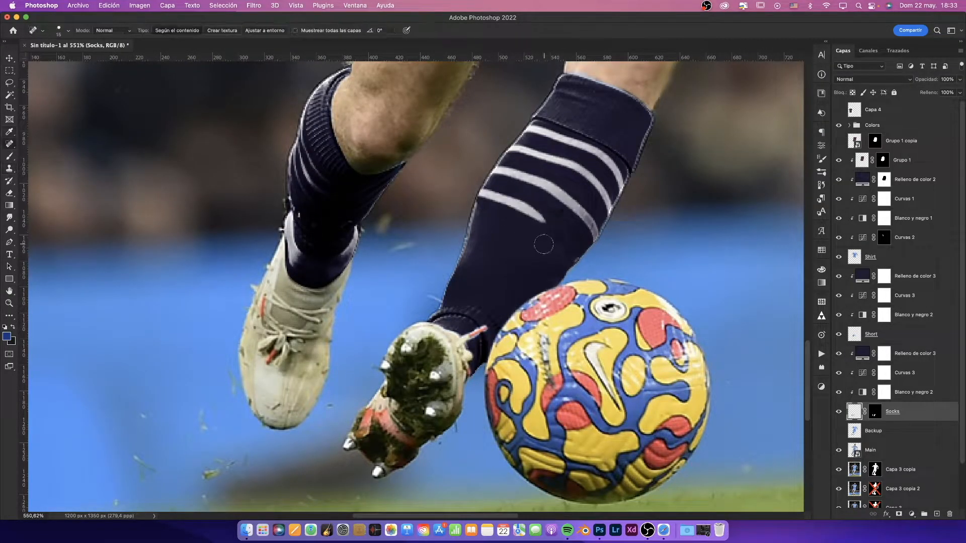
mouse_move(516, 176)
mouse_down()
mouse_move(594, 232)
mouse_move(435, 174)
mouse_up()
scroll(638, 109, up, 5)
drag(521, 237, 417, 202)
drag(486, 288, 386, 245)
scroll(452, 283, down, 5)
key(super+z)
key(super+z)
key(super+z)
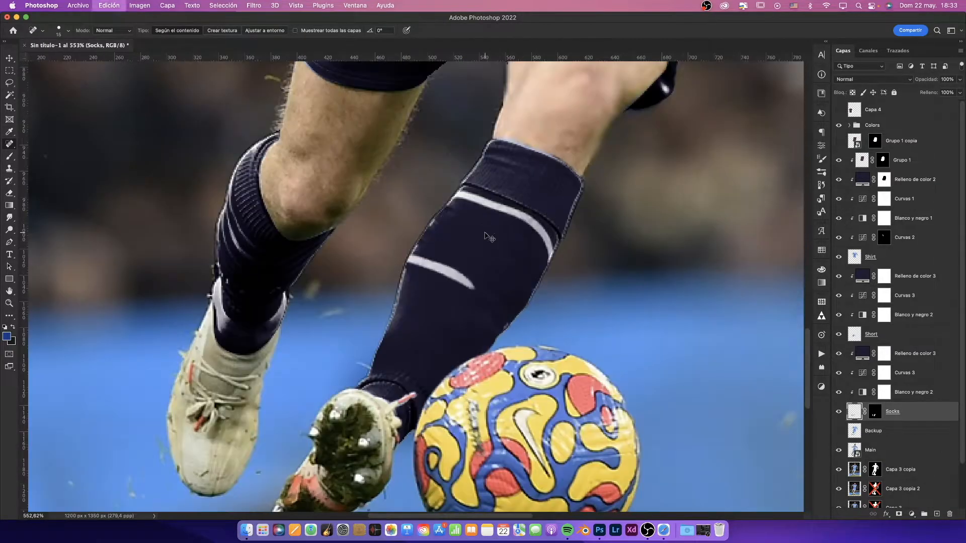
Step: Clone plain sock fabric over the excess lower stripes, keeping the two uppermost stripes on the front sock
key(s)
mouse_move(477, 270)
mouse_down()
mouse_move(443, 267)
mouse_move(429, 231)
mouse_move(480, 246)
mouse_up()
alt+click(421, 270)
scroll(453, 261, down, 10)
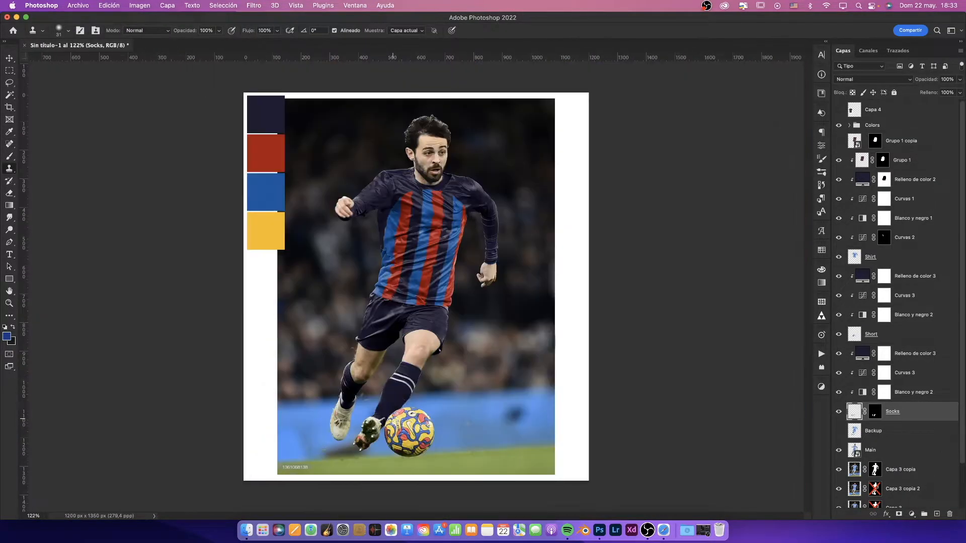
Step: Outline the lower remaining sock stripe and add a red solid color fill above the sock adjustments
scroll(427, 362, up, 10)
click(11, 83)
drag(505, 361, 506, 362)
click(915, 354)
click(911, 515)
click(904, 296)
click(837, 250)
click(928, 246)
Step: Free transform the stripe's color fill to fit the front sock
scroll(554, 319, up, 5)
key(super+t)
drag(356, 210, 385, 224)
drag(472, 195, 480, 190)
drag(471, 329, 474, 333)
key(Return)
Step: Set the red stripe fill's blend mode to Overlay and outline the upper sock stripe for a blue fill
click(873, 79)
click(848, 203)
drag(313, 174, 485, 283)
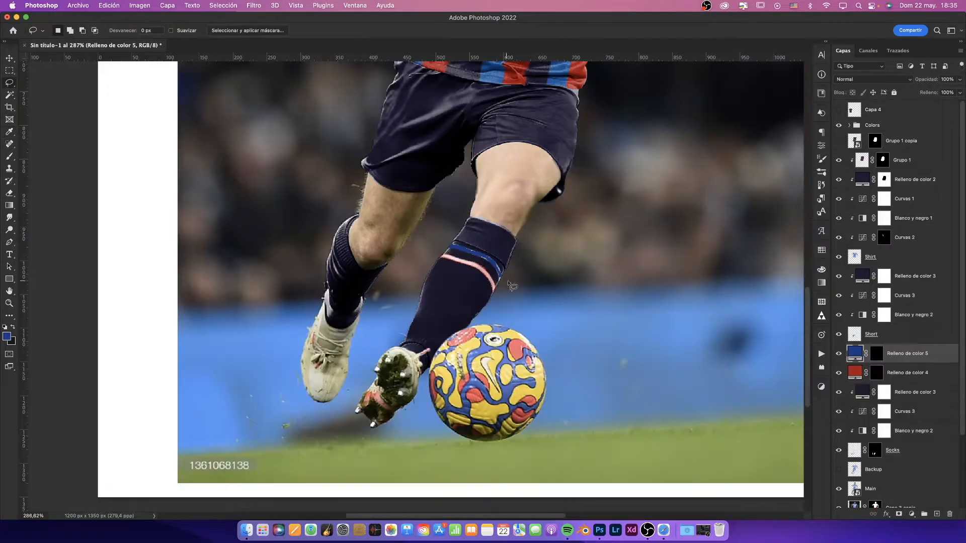
Step: Add a Curves adjustment beneath the stripe fills and refine its mask and both fill masks along the sock stripes
click(912, 515)
click(871, 116)
click(877, 392)
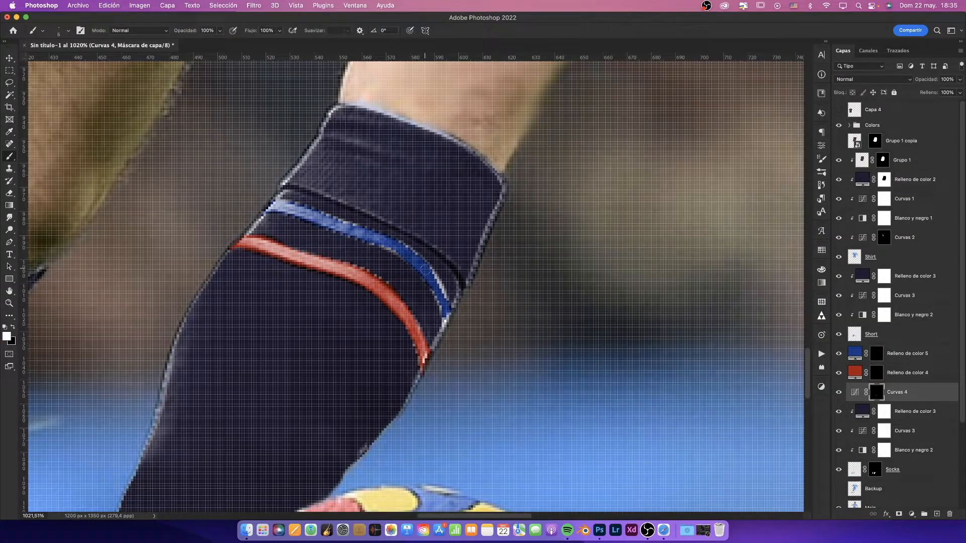
click(876, 353)
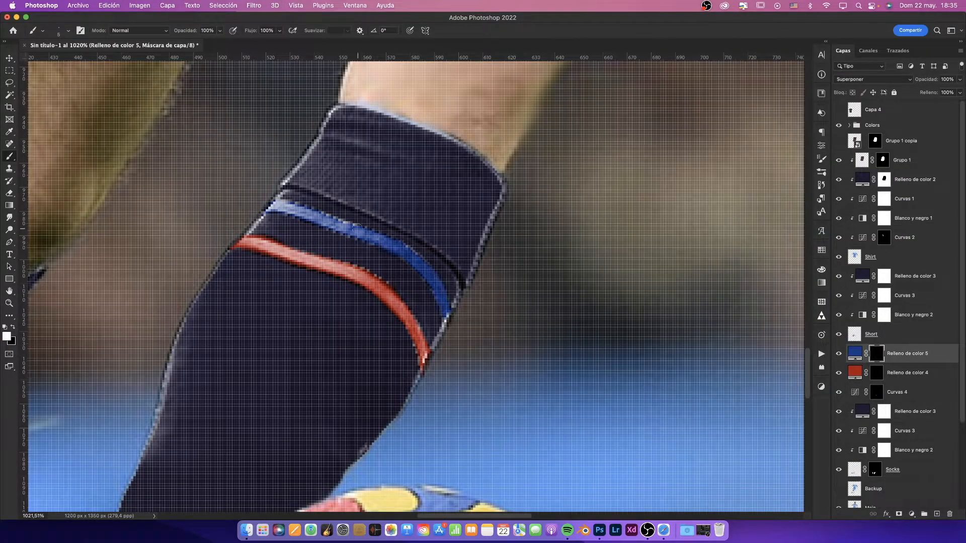
click(877, 373)
double_click(9, 303)
drag(457, 257, 493, 251)
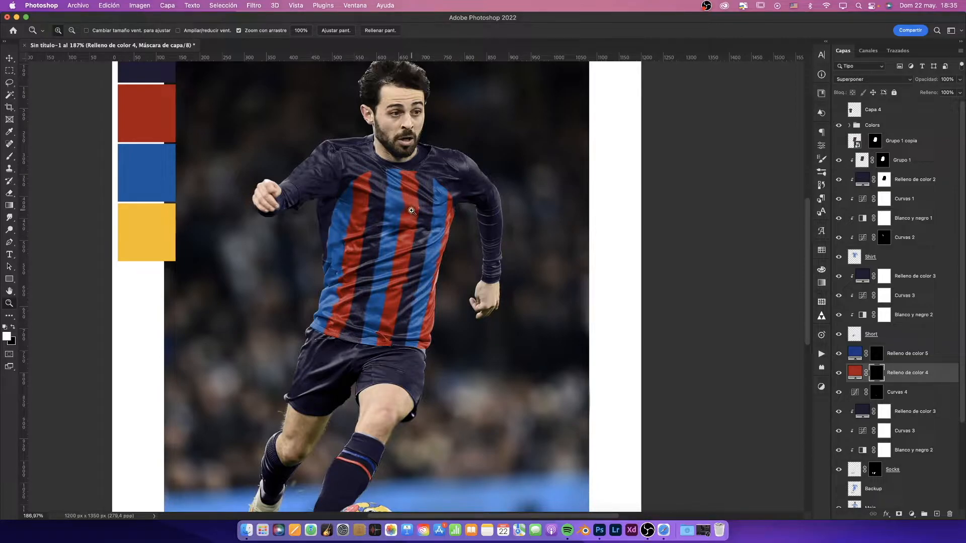
Step: Outline the chest area below the collar on the Shirt layer, load it as a selection, clone fabric inside it, and deselect
click(439, 150)
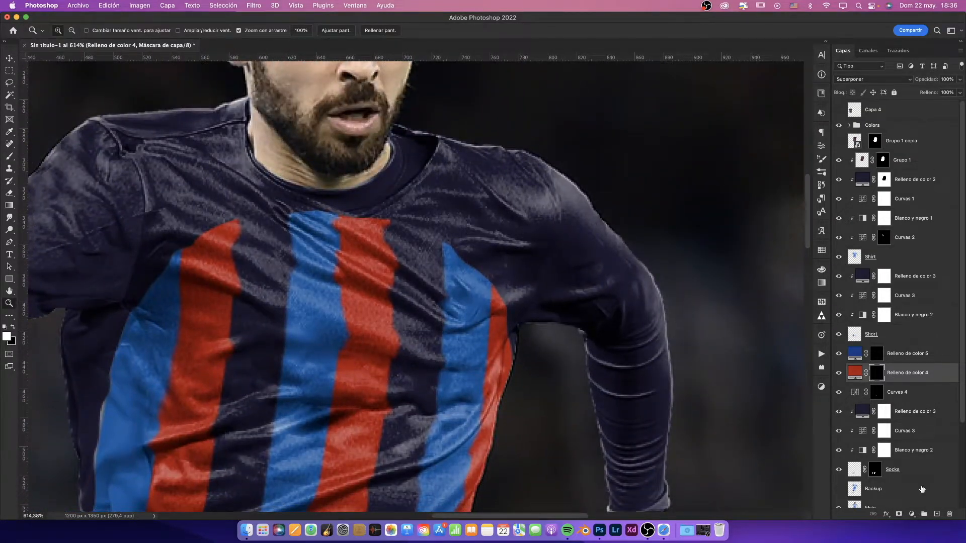
click(922, 489)
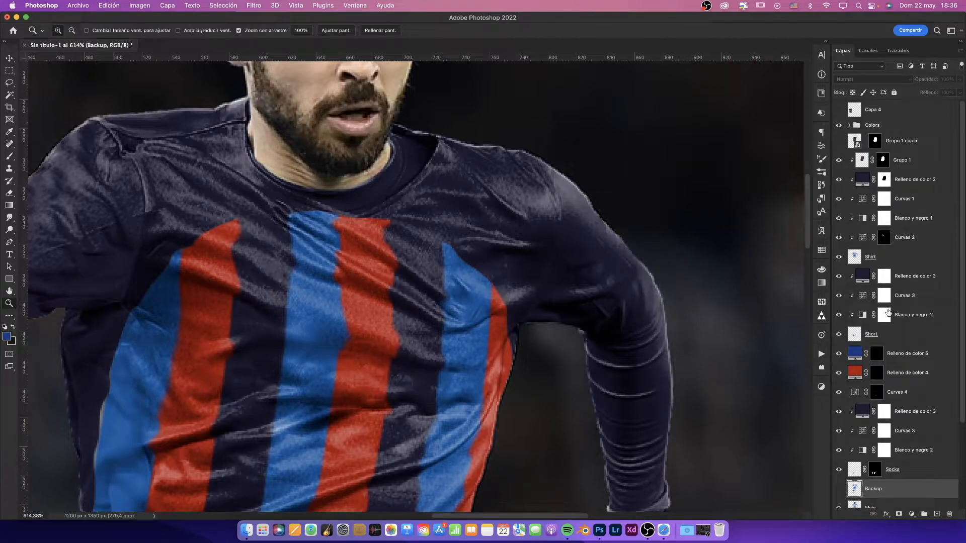
click(904, 259)
click(10, 242)
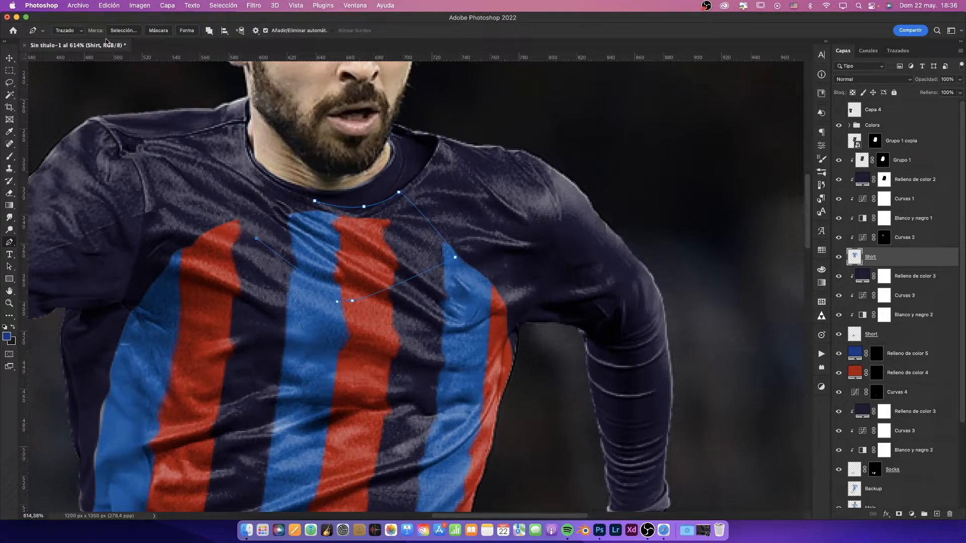
click(123, 30)
click(553, 218)
key(s)
drag(383, 218, 386, 211)
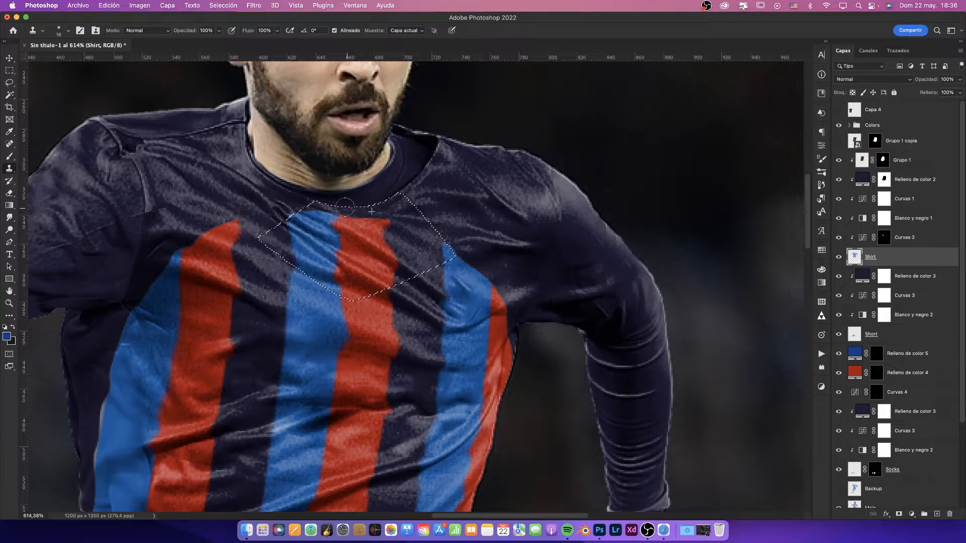
click(9, 70)
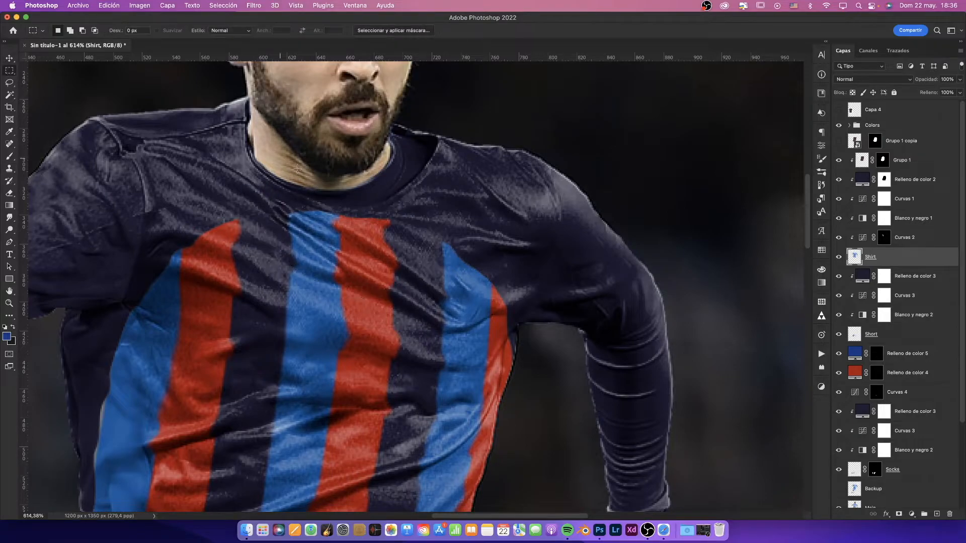
Step: Trace the shirt's collar with the Pen tool and convert the path to a new selection with 0 px feather
scroll(438, 260, down, 10)
scroll(419, 217, up, 10)
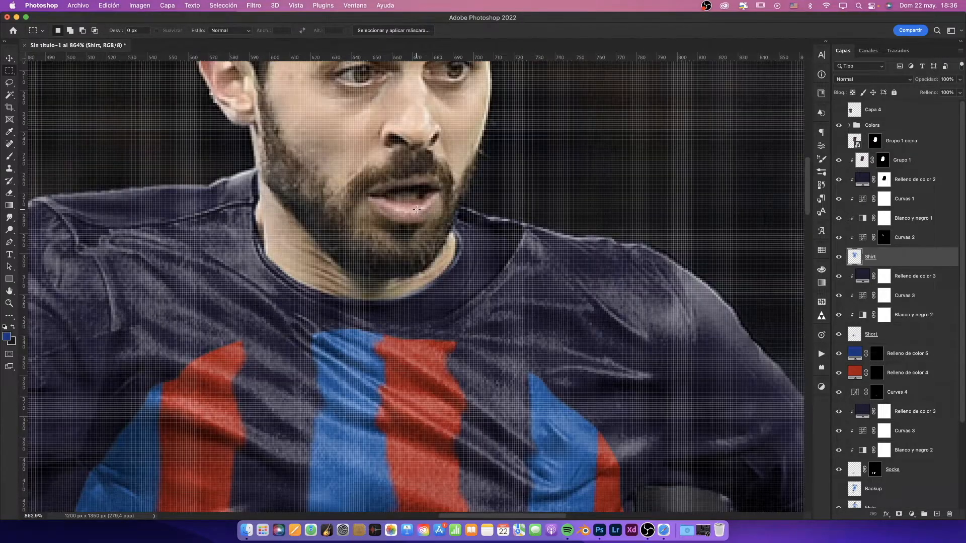
scroll(418, 212, down, 3)
click(9, 244)
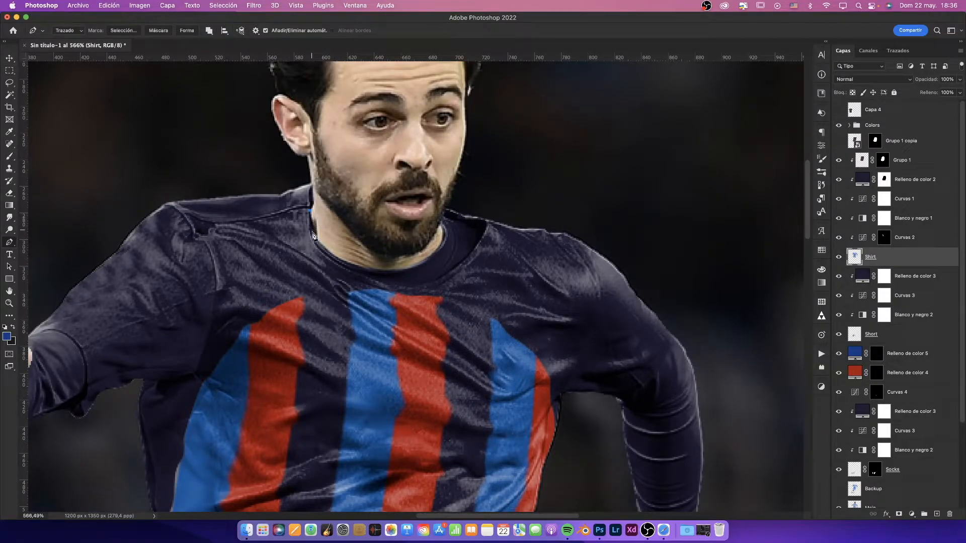
click(360, 198)
click(125, 30)
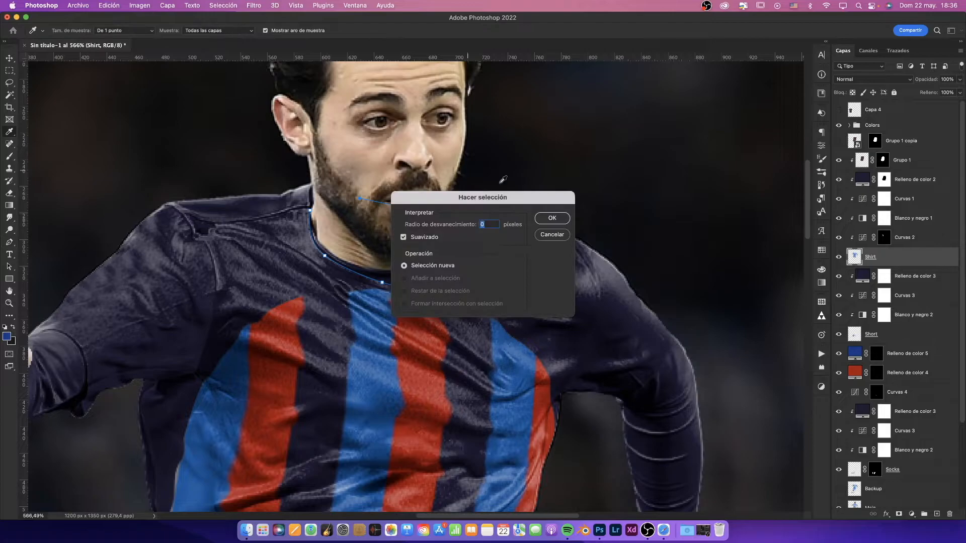
click(552, 219)
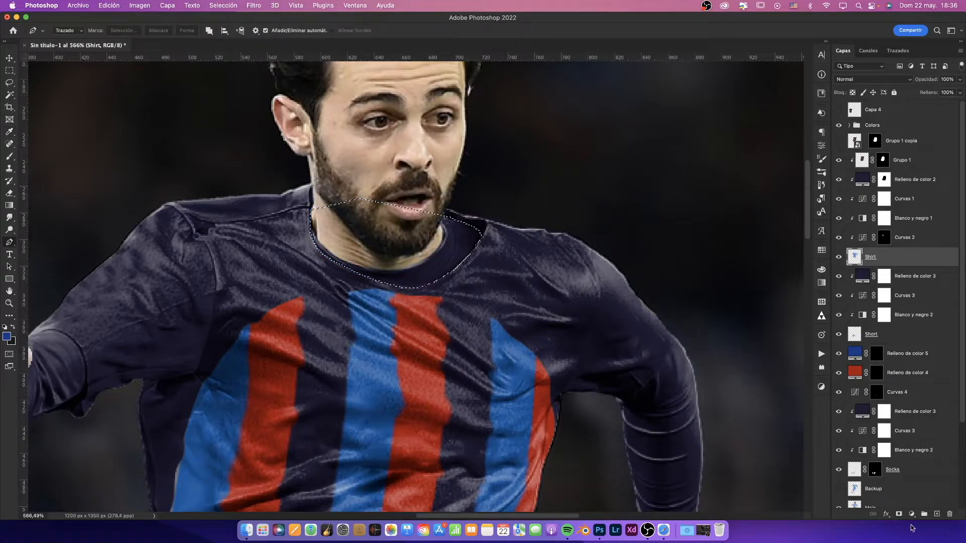
Step: Mask the navy fill out of the collar and add a #263a82 solid color fill there in Overlay mode
click(884, 179)
key(alt+BackSpace)
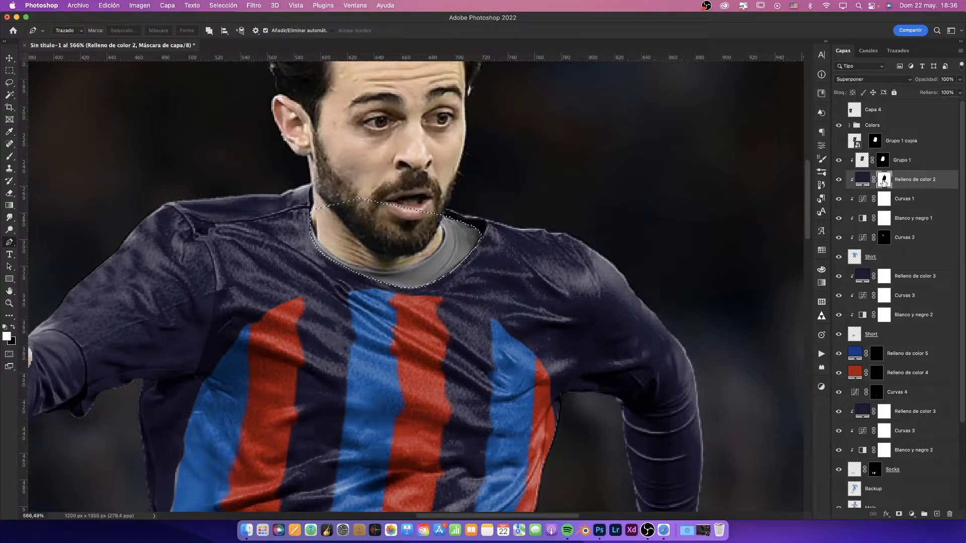
click(911, 514)
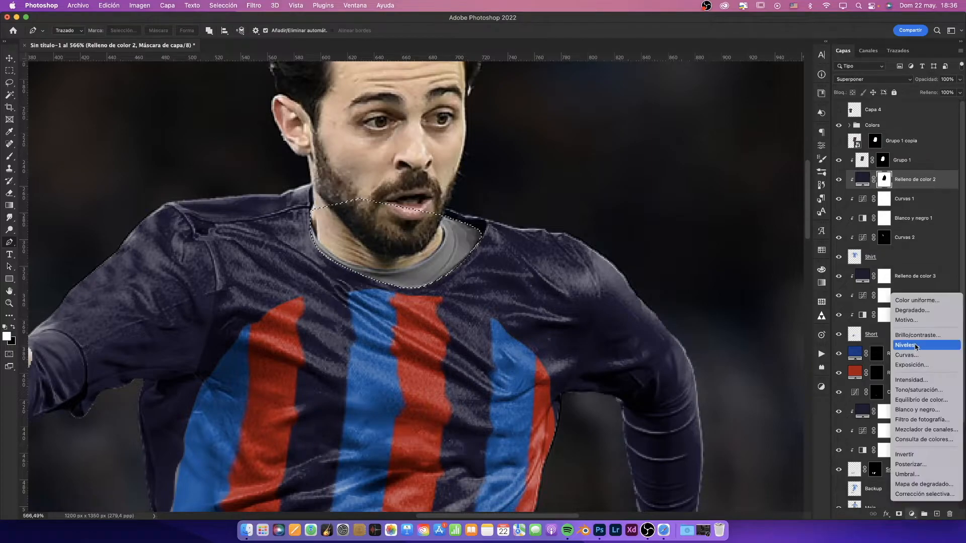
click(923, 304)
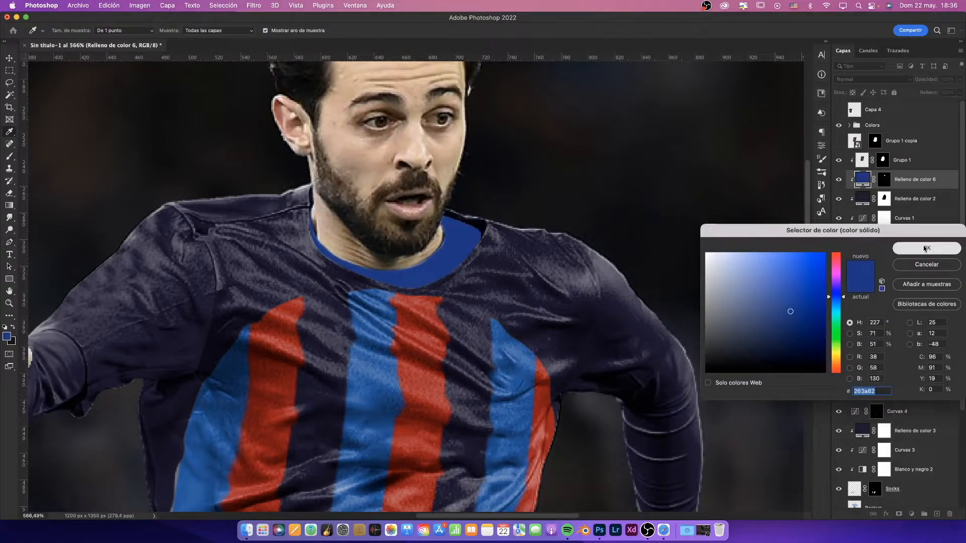
click(927, 250)
click(865, 79)
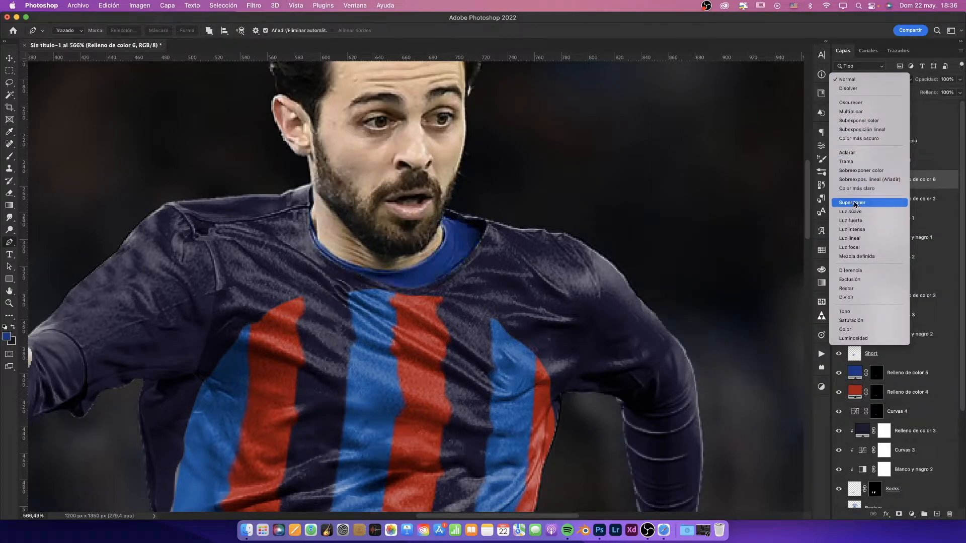
click(856, 203)
Step: Outline the raised arm's cuff with the Pen tool, load it as a selection, and target the navy fill's mask
scroll(501, 264, left, 10)
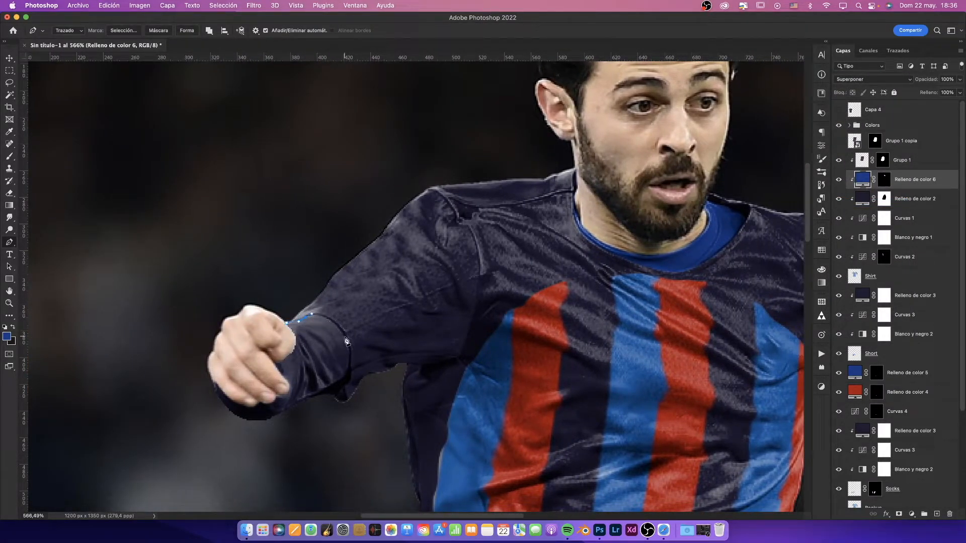
click(209, 457)
click(168, 300)
click(312, 265)
click(123, 30)
click(884, 257)
click(884, 276)
click(885, 199)
Step: Outline the lowered arm's forearm sleeve, load it as a selection, and mask the navy fill out of it
scroll(566, 219, right, 10)
scroll(567, 219, right, 3)
click(839, 199)
click(462, 235)
drag(485, 243, 506, 239)
drag(525, 204, 529, 195)
click(518, 146)
click(591, 164)
click(610, 336)
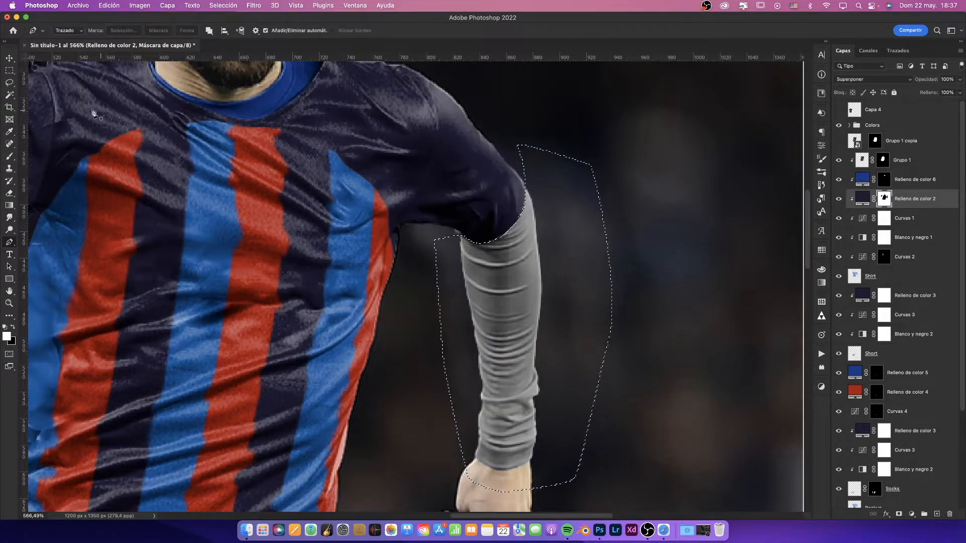
Step: Reveal the collar's blue fill on the selected forearm sleeve through its mask and deselect
click(884, 179)
key(alt+BackSpace)
key(super+d)
Step: Load the navy fill's mask as a selection, use it to paint the raised arm's cuff blue, and deselect
scroll(211, 189, left, 10)
super+click(885, 200)
right_click(276, 132)
click(305, 149)
mouse_move(220, 210)
mouse_down()
mouse_move(148, 259)
mouse_move(214, 176)
mouse_up()
key(super+d)
Step: Change the collar and sleeve fill color to the muted blue #3a4672
key(m)
key(super+0)
double_click(863, 179)
click(761, 320)
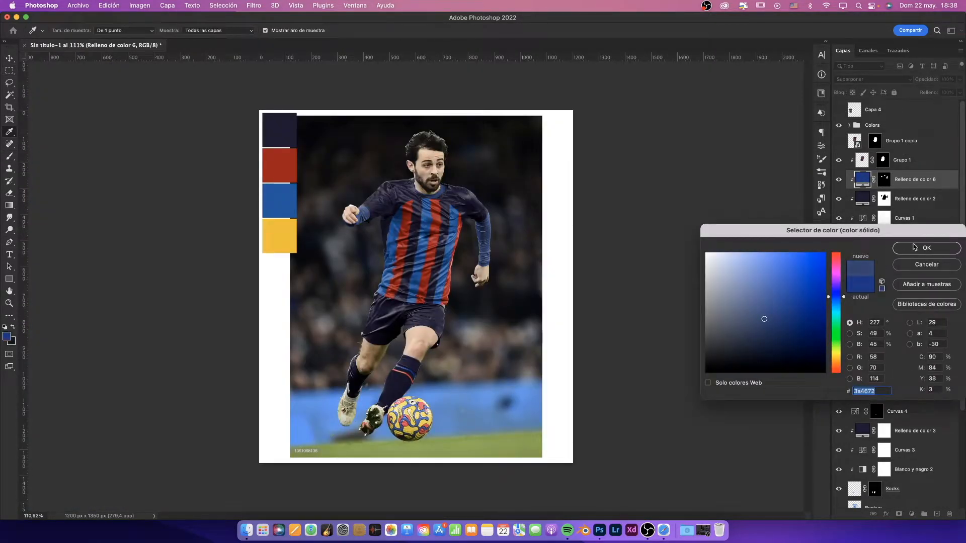
click(914, 247)
Step: Switch to Safari, filter the image results to large size, and open a close-up photo showing the FC Barcelona shirt's logos
key(super+Tab)
click(298, 154)
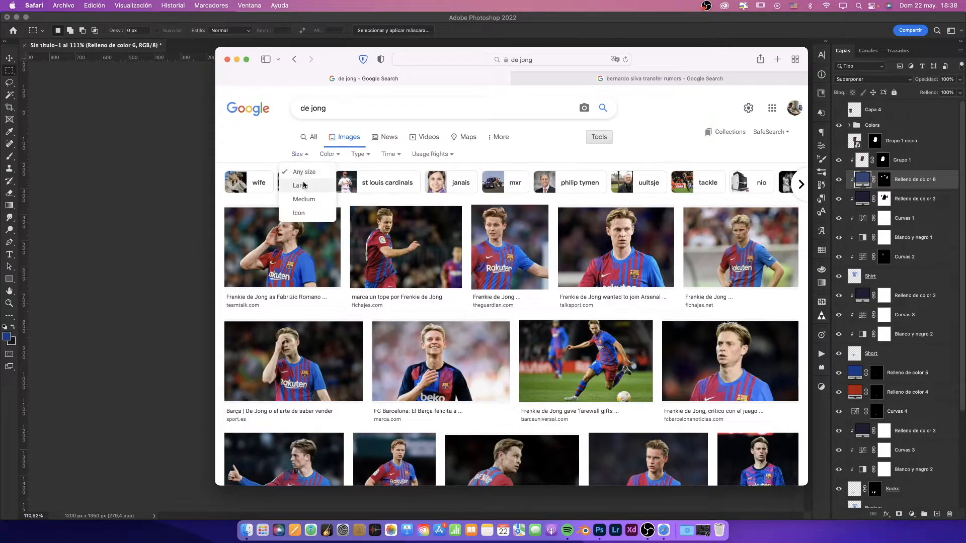
click(310, 186)
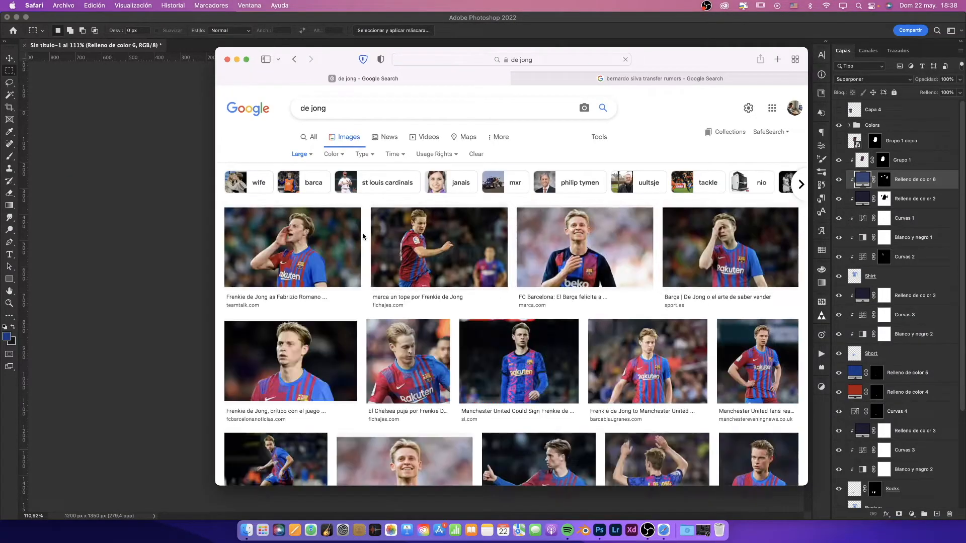
scroll(364, 237, down, 5)
click(402, 234)
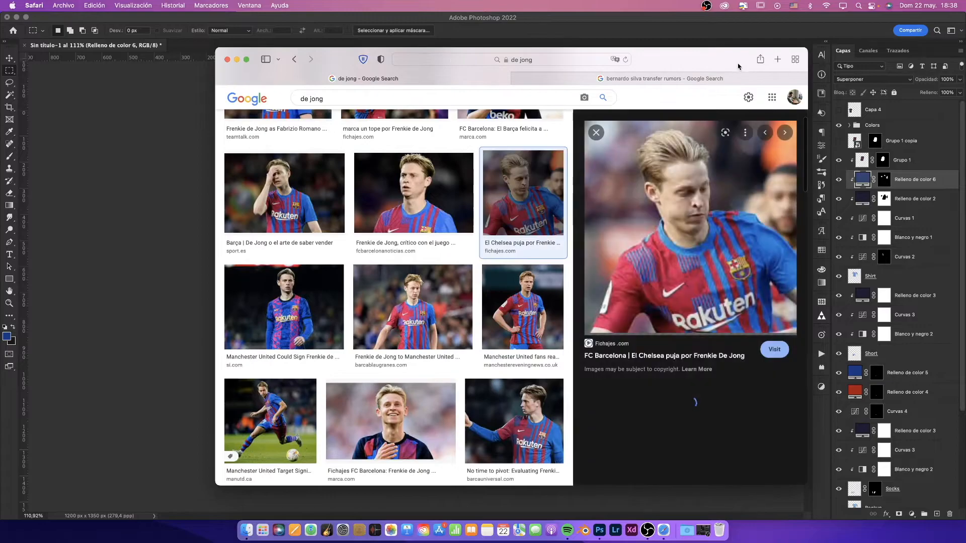
Step: Bring the shirt photo into the Photoshop document, converting its colors to the working profile, and move its layer to the top
drag(738, 66, 310, 69)
drag(252, 314, 402, 338)
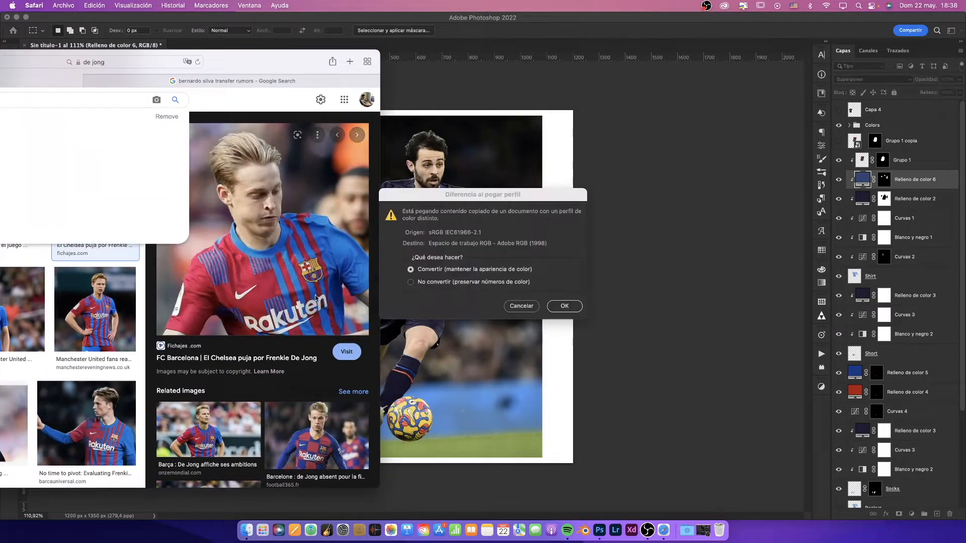
click(574, 306)
drag(915, 179, 890, 102)
Step: Enlarge and rotate the imported shirt photo over the canvas so its chest logos sit level
key(ctrl+t)
drag(504, 291, 402, 149)
key(Return)
key(ctrl+t)
drag(565, 276, 567, 330)
key(Return)
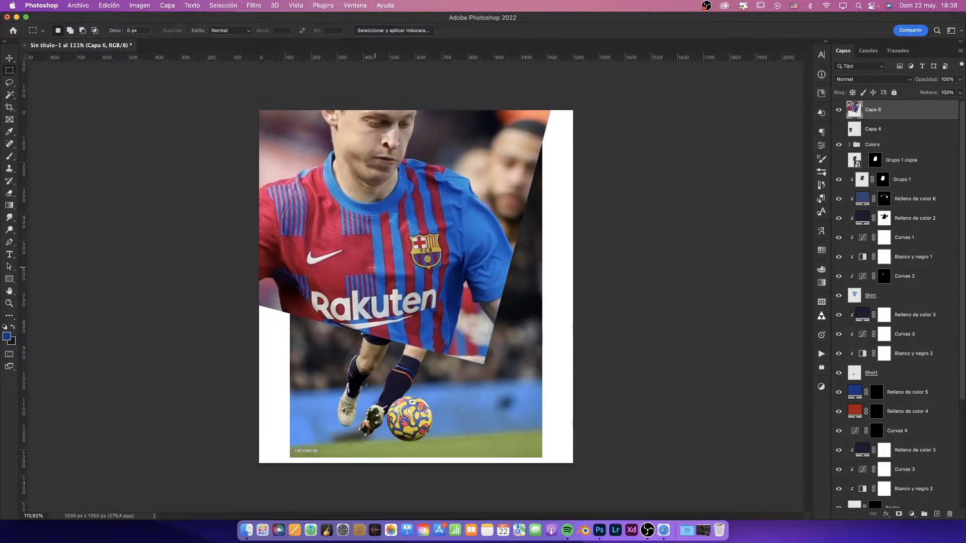
Step: Select the white Nike swoosh on the imported photo with the Magic Wand tool
scroll(374, 268, up, 10)
scroll(374, 268, down, 3)
click(9, 95)
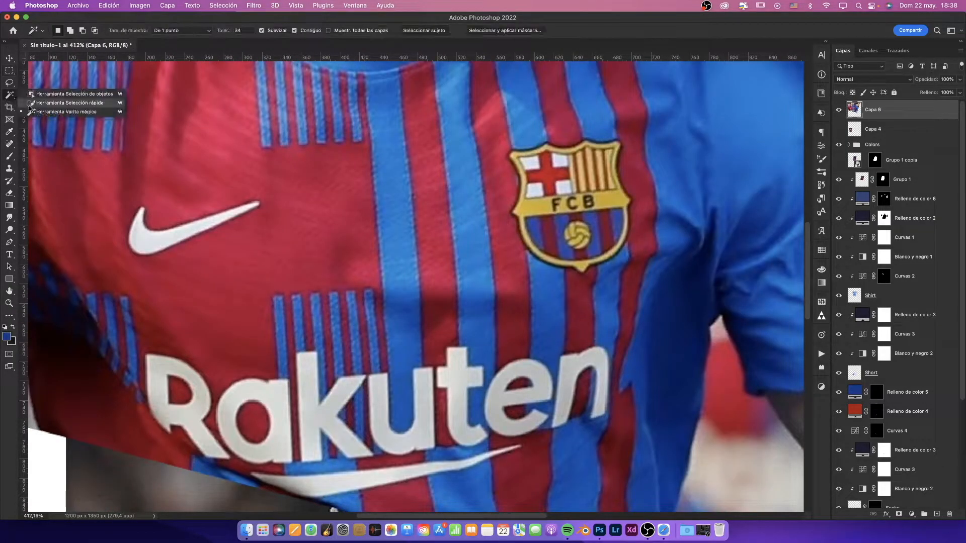
click(51, 115)
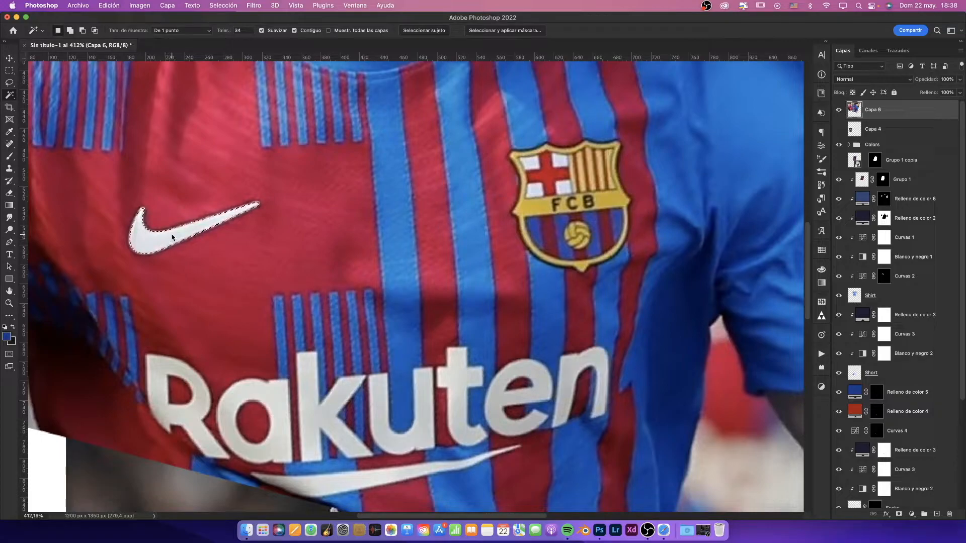
key(super+j)
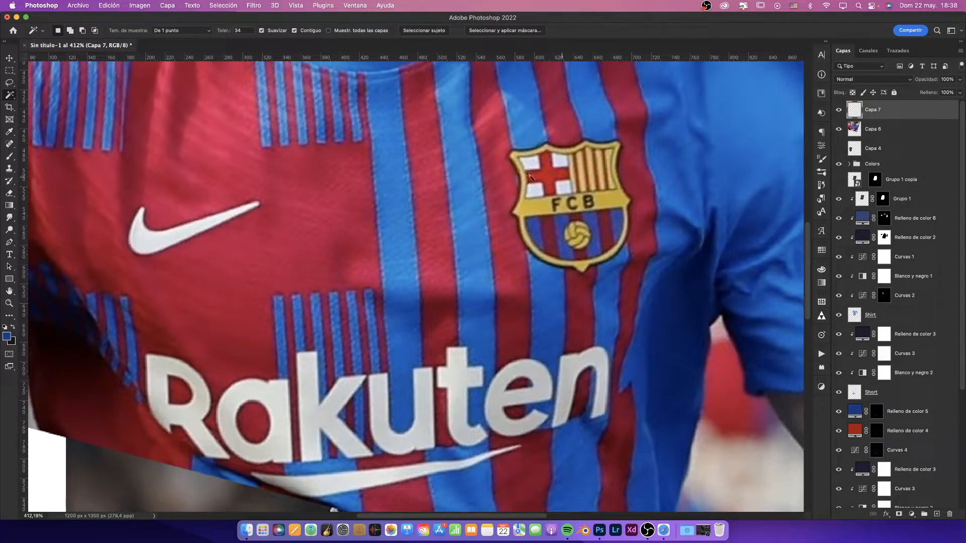
key(super+z)
key(m)
drag(486, 130, 644, 293)
key(super+z)
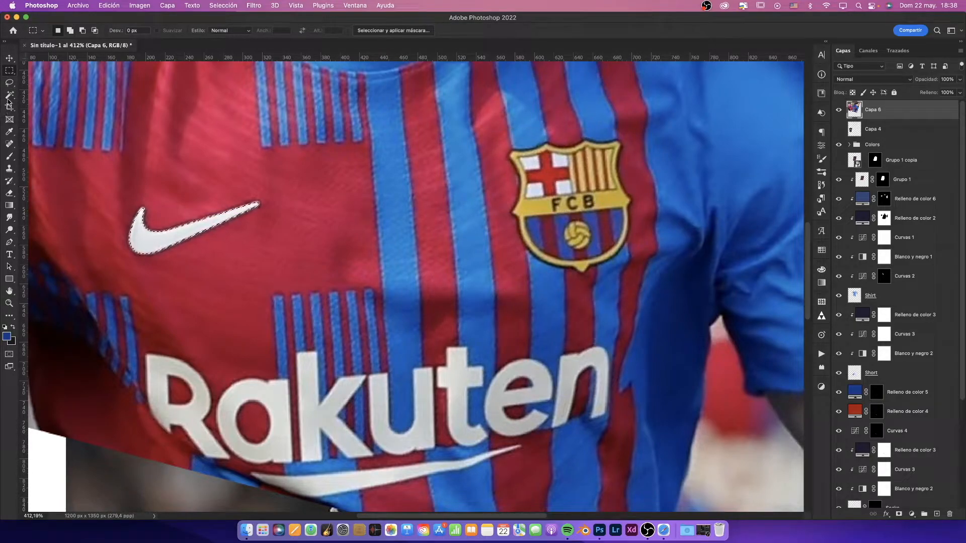
Step: Add the FCB crest to the swoosh selection with the Object Selection tool and copy both to a new layer
drag(9, 95, 33, 97)
drag(498, 127, 636, 275)
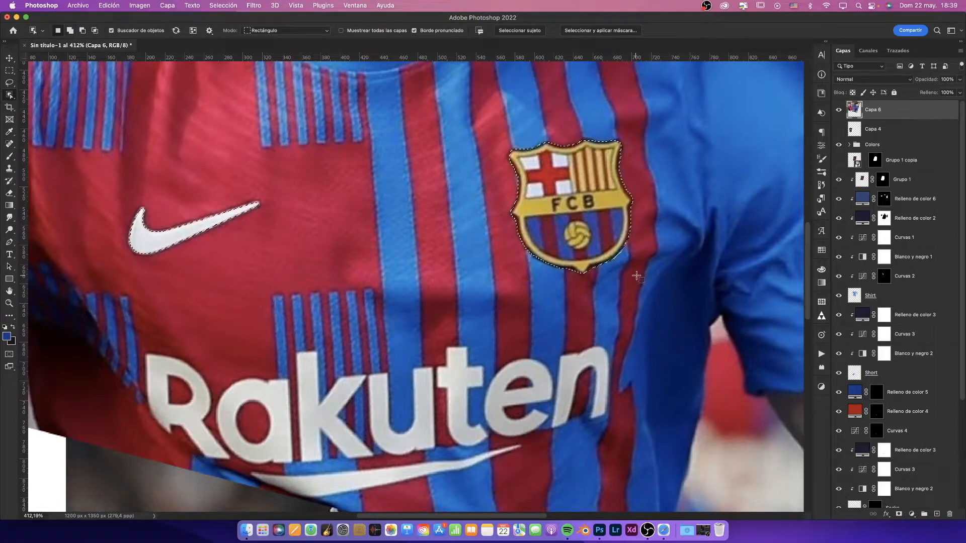
key(super+j)
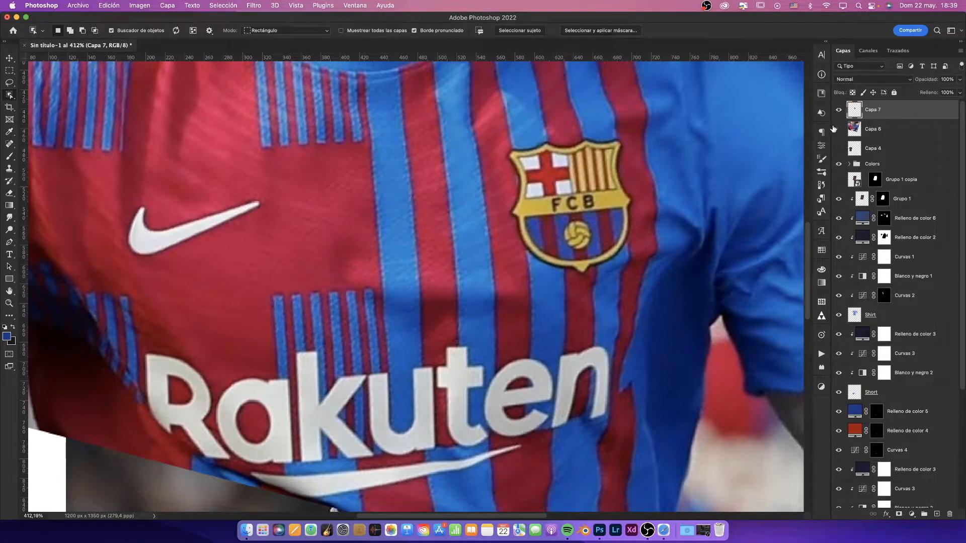
Step: Hide the shirt photo and scale the copied swoosh and crest to about 39%, placing them across the player's chest
click(837, 129)
key(super+t)
drag(635, 138, 641, 108)
scroll(515, 208, down, 3)
scroll(516, 209, up, 2)
drag(687, 117, 688, 133)
drag(620, 109, 544, 221)
drag(426, 232, 432, 231)
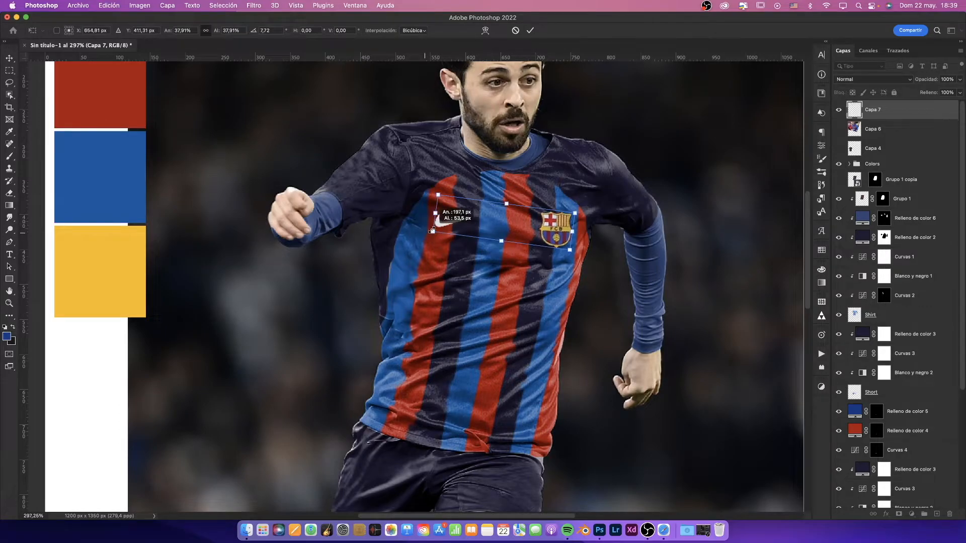
drag(498, 221, 492, 214)
drag(565, 225, 570, 225)
Step: Distort the crest end of the logo pair slightly to match the chest's perspective and apply the transformation
right_click(556, 221)
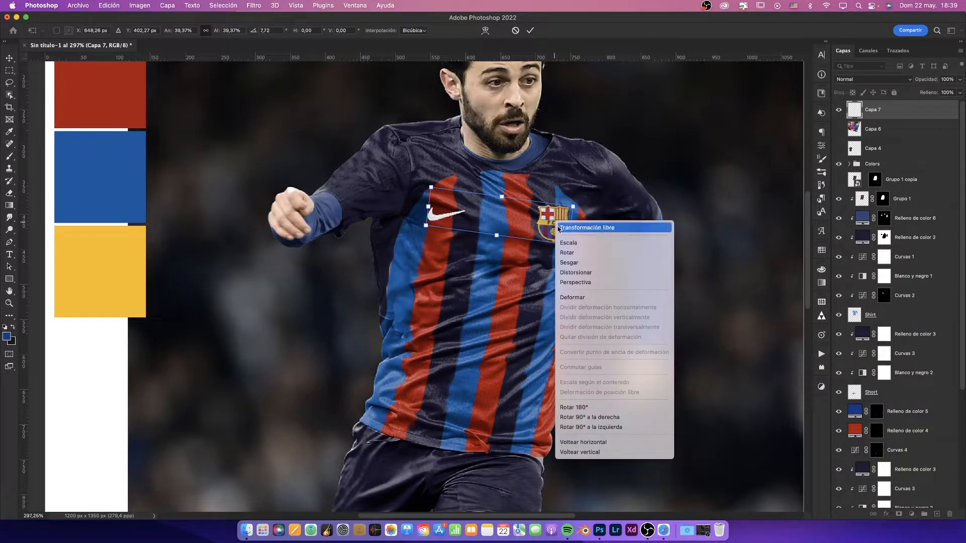
click(566, 272)
drag(573, 212, 572, 210)
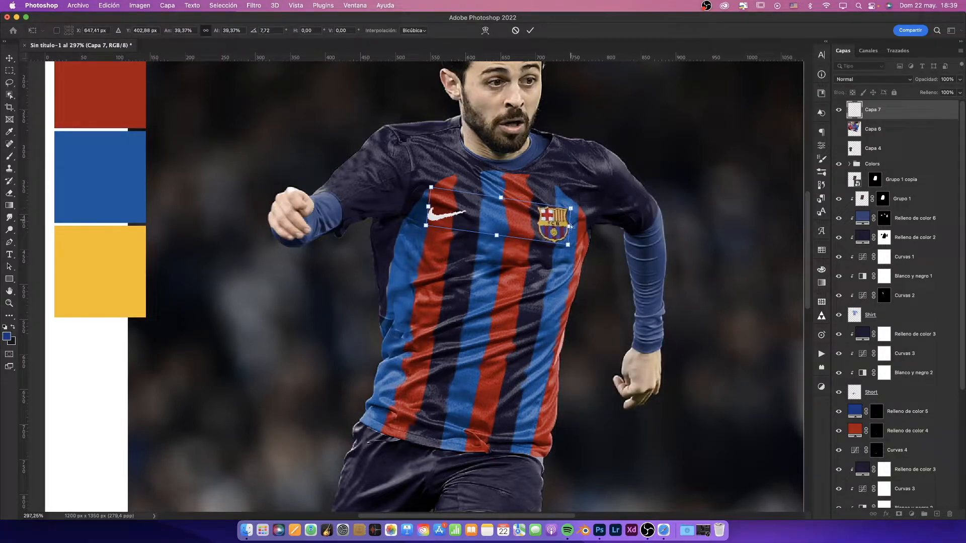
key(Return)
key(w)
key(super+0)
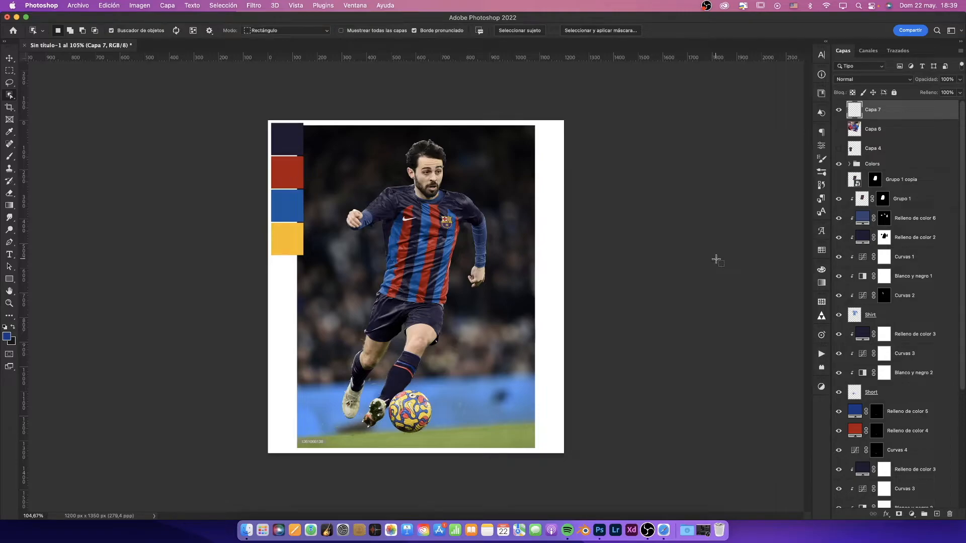
Step: Duplicate the original masked player layer Capa 3 copia, move it to the top of the layer stack and hide it
scroll(946, 334, down, 5)
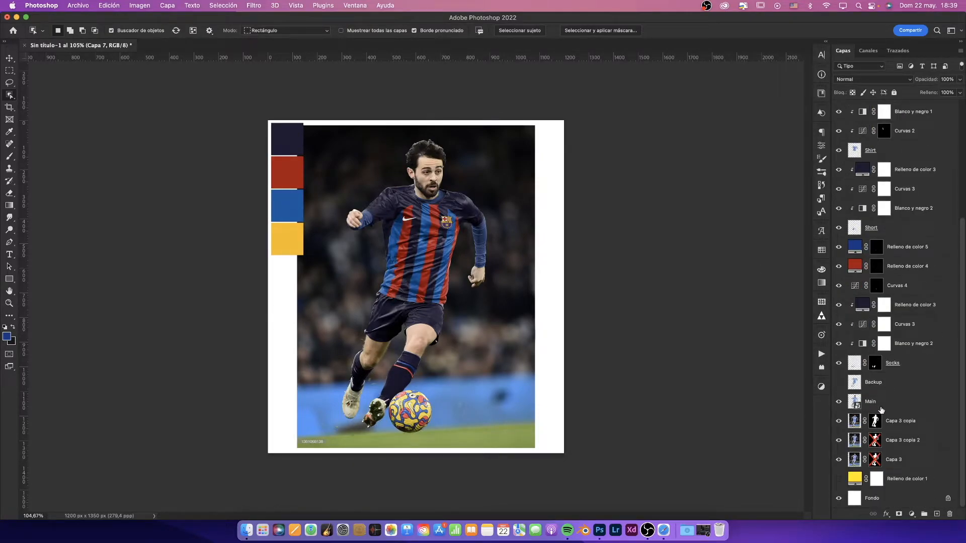
click(894, 444)
click(900, 461)
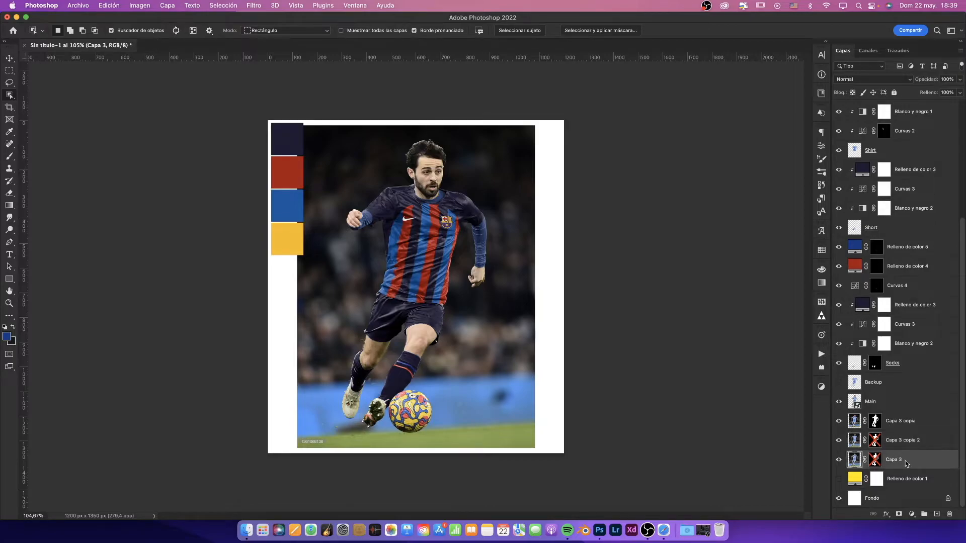
click(909, 428)
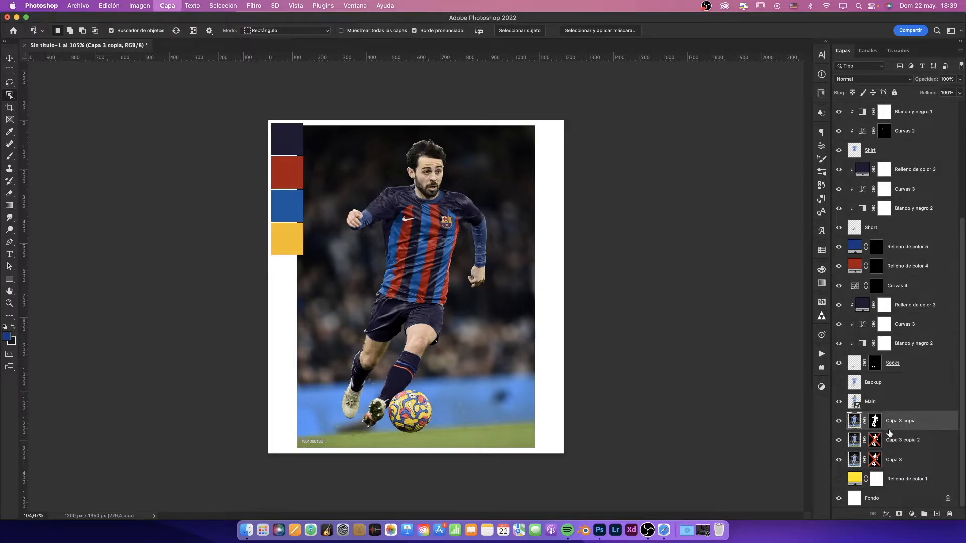
key(super+j)
drag(906, 425, 932, 19)
mouse_move(928, 79)
mouse_down()
mouse_move(908, 79)
mouse_move(931, 80)
mouse_up()
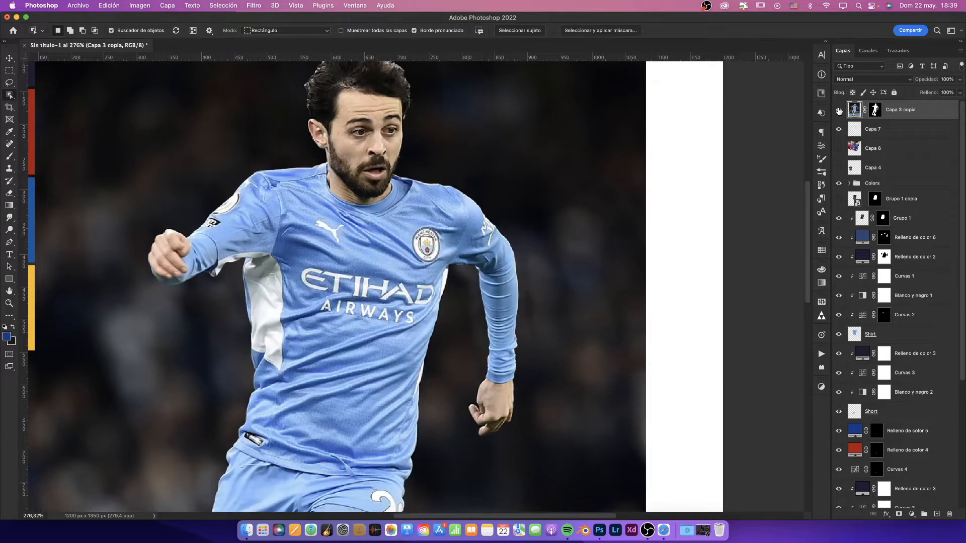
click(838, 111)
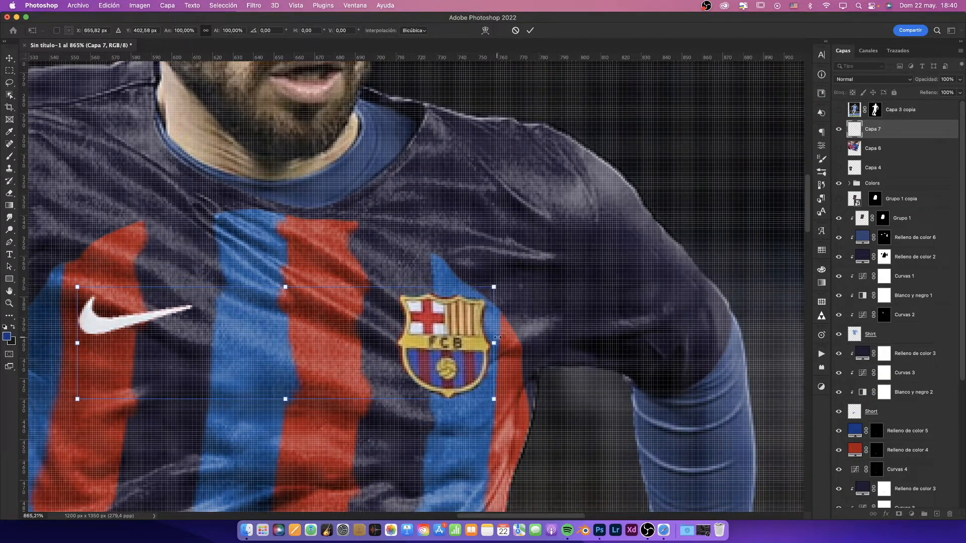
Step: Apply the logos' transformation, add a new layer above them and outline the Nike swoosh with a rectangular selection
key(Return)
key(super+shift+alt+n)
drag(76, 292, 193, 335)
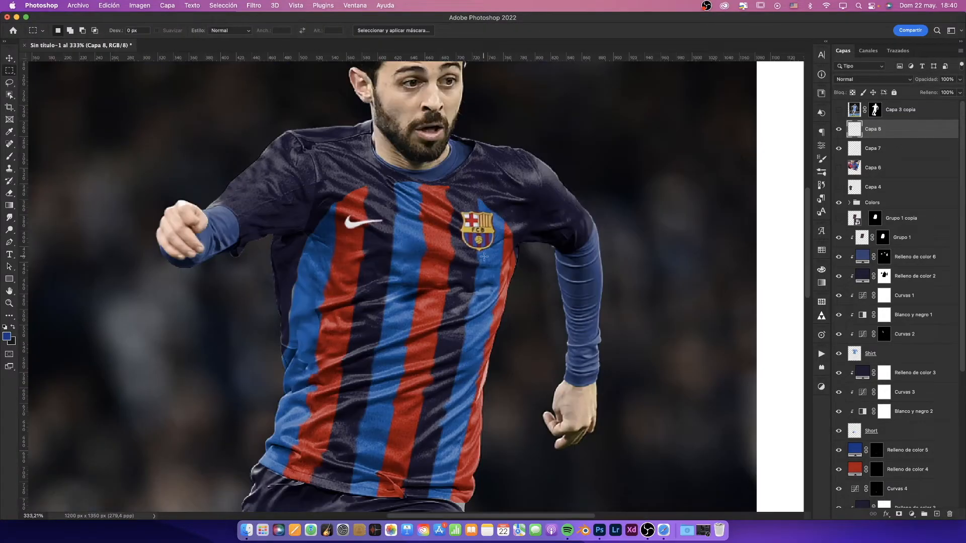
click(254, 5)
click(302, 75)
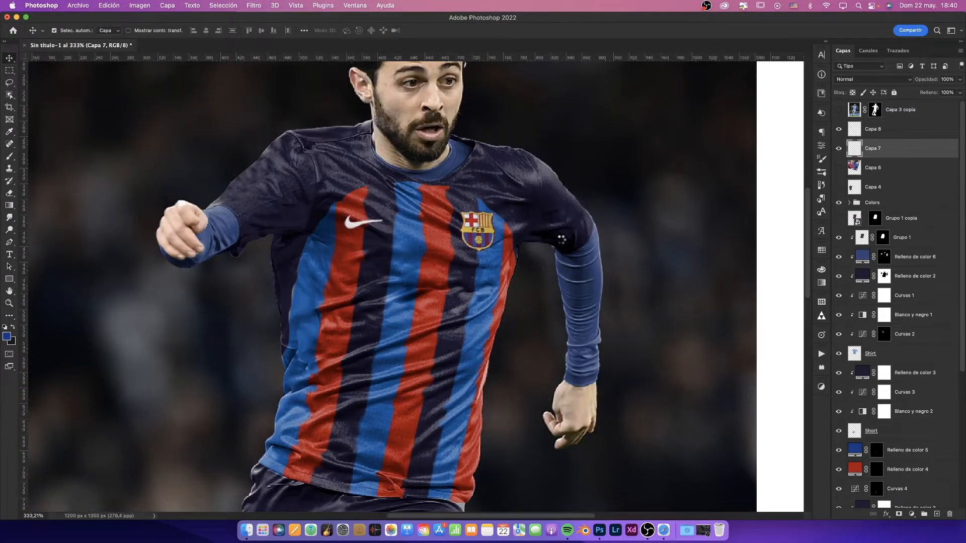
Step: Refine the chest logos' fit with Free Transform and compare the result against the original player layer
key(super+t)
right_click(377, 193)
click(402, 252)
key(Return)
key(super+0)
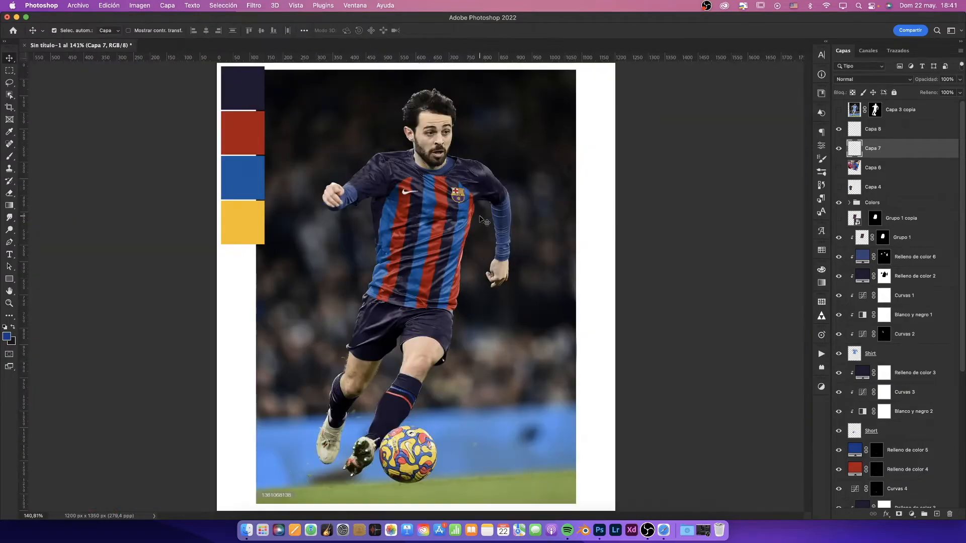
click(837, 111)
click(838, 111)
click(837, 110)
click(838, 111)
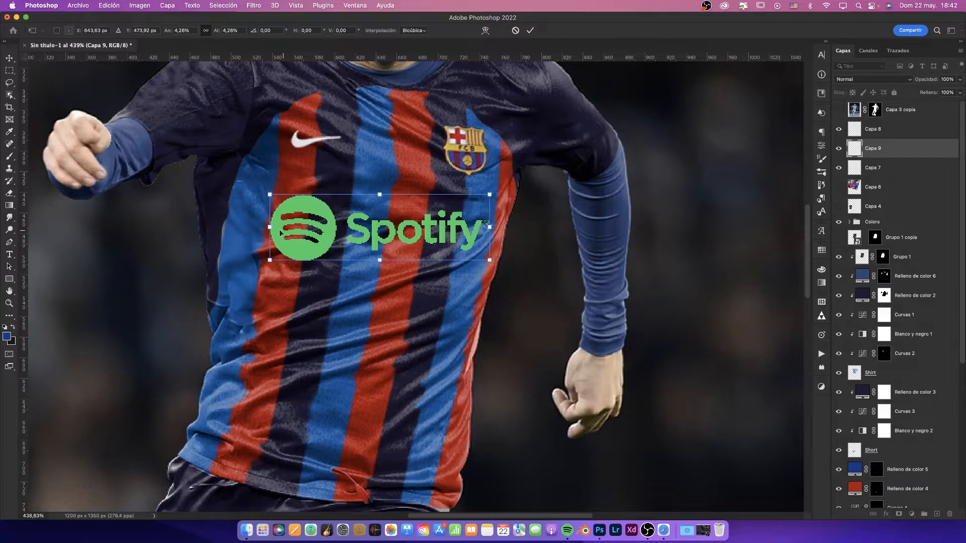
Step: Fit the green Spotify logo across the middle of the shirt and warp it to follow the torso
drag(484, 210, 486, 218)
drag(284, 207, 289, 206)
right_click(410, 213)
click(426, 288)
drag(483, 247, 478, 245)
key(Return)
scroll(523, 242, up, 5)
key(super+t)
right_click(302, 198)
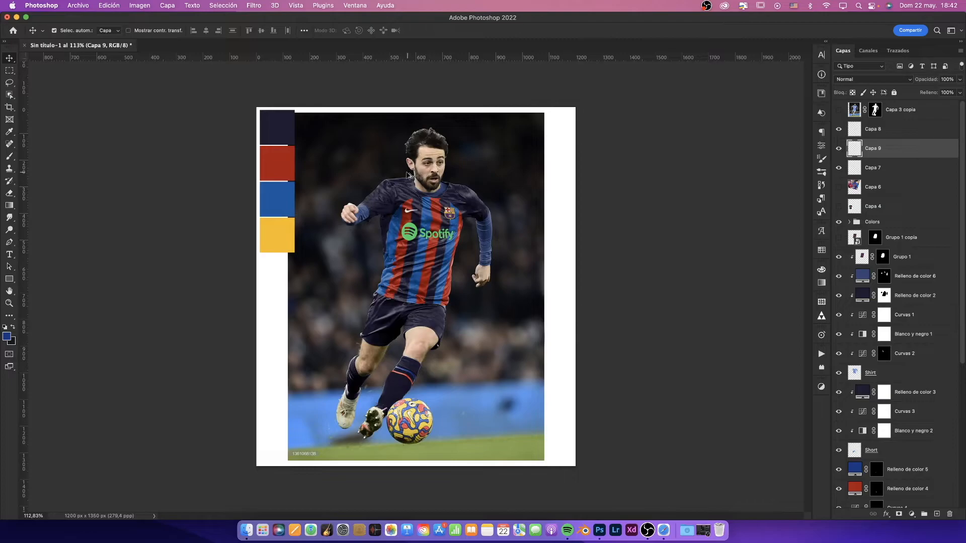
Step: Give the Spotify logo layer a white (ffffff) color overlay in Normal mode at 100% opacity
scroll(408, 175, up, 5)
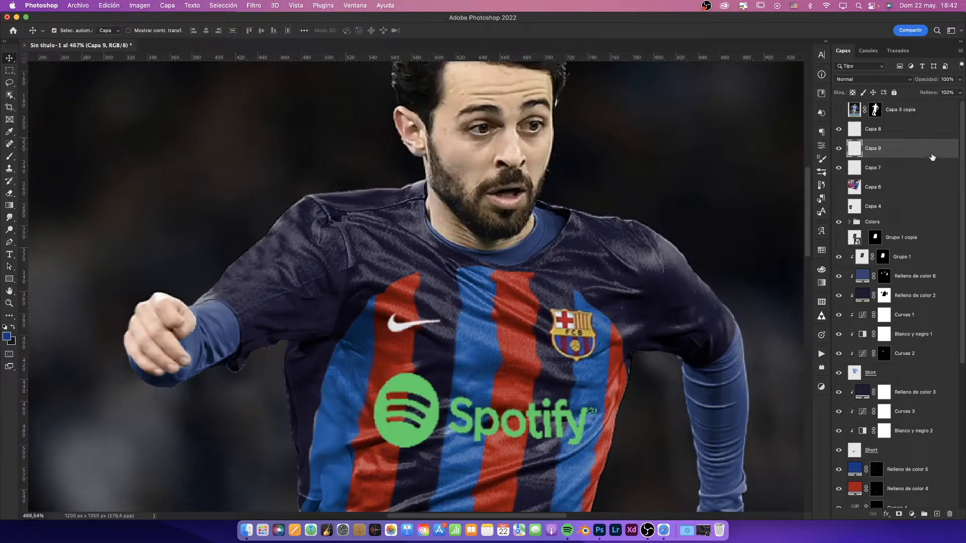
double_click(933, 157)
click(630, 211)
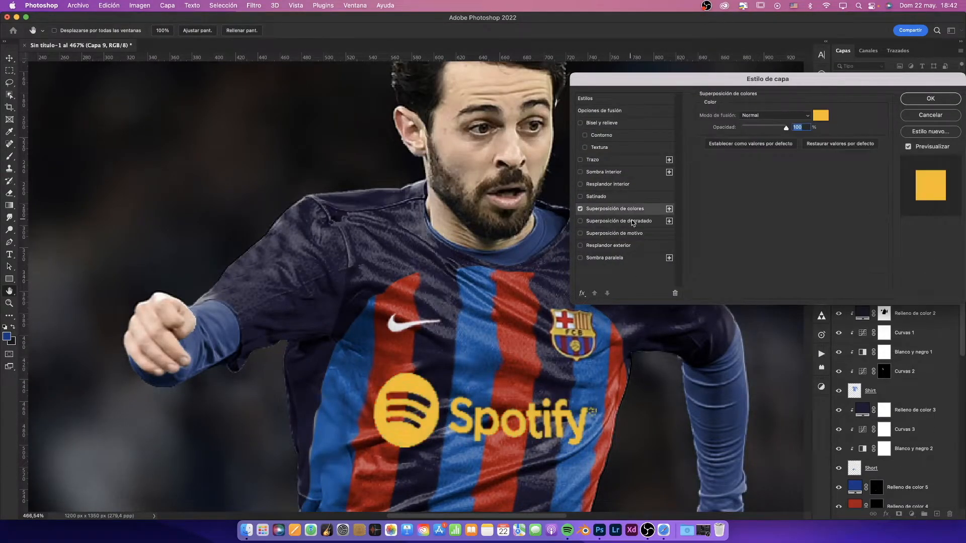
click(821, 115)
click(707, 254)
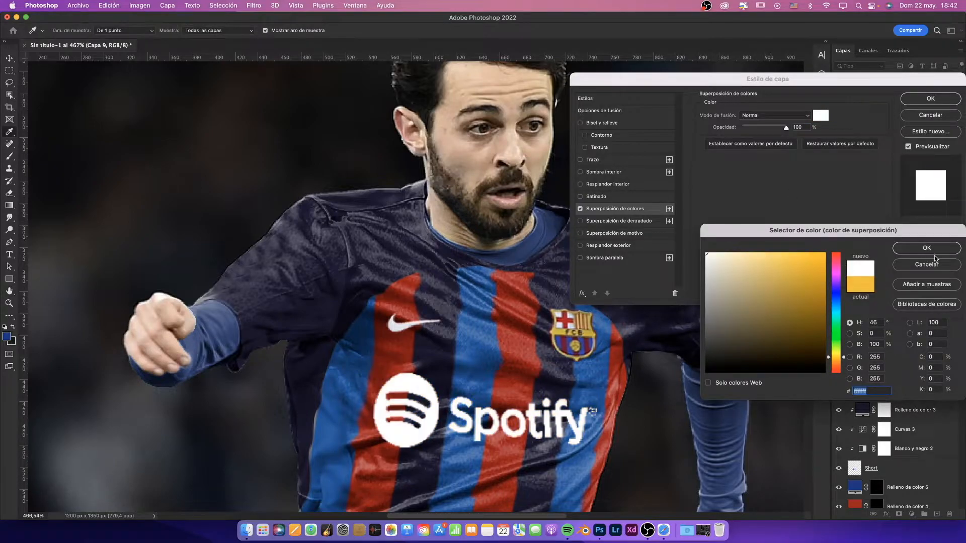
click(948, 248)
click(931, 99)
key(super+0)
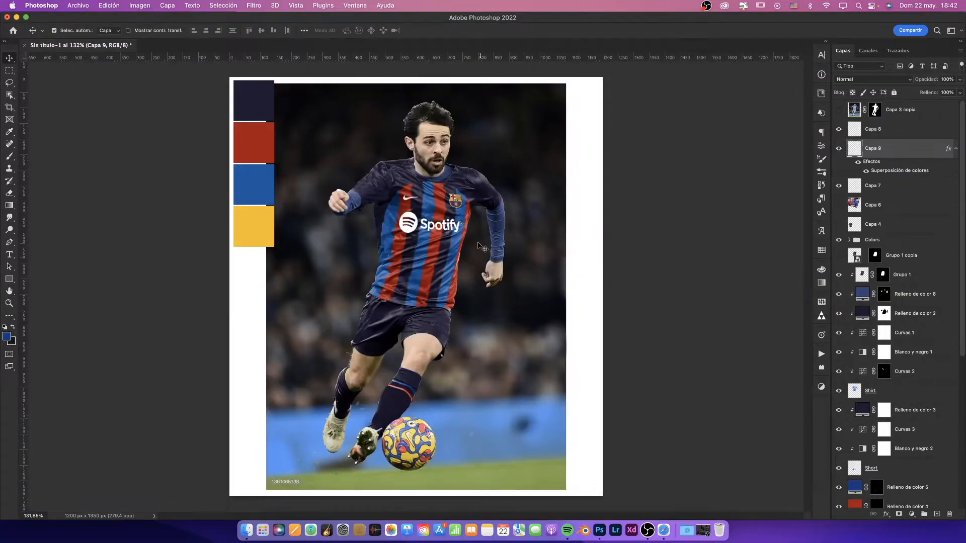
Step: Load the Spotify logo's shape as a selection, hide its layer and cut the shape out of the Grupo 1 stripe mask
scroll(473, 187, up, 10)
drag(210, 325, 360, 301)
click(839, 148)
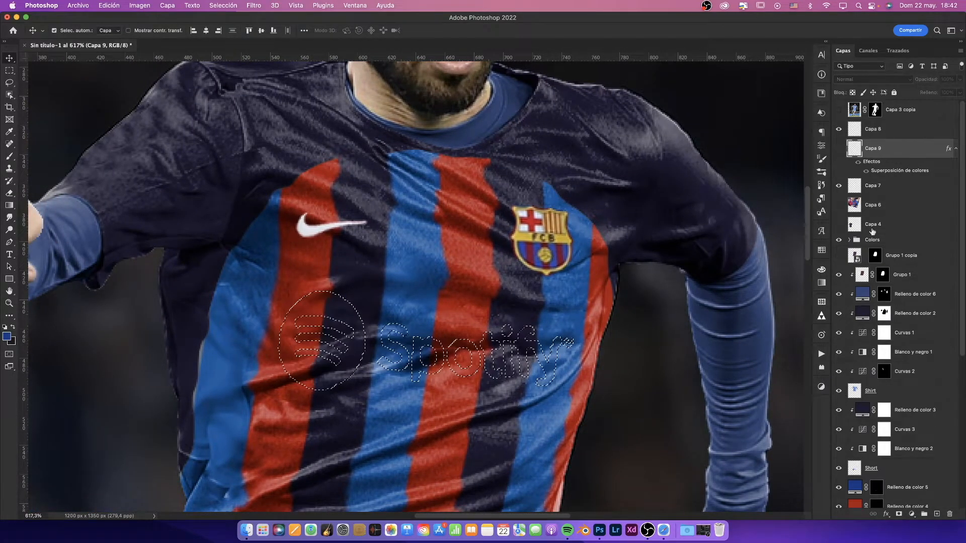
click(838, 147)
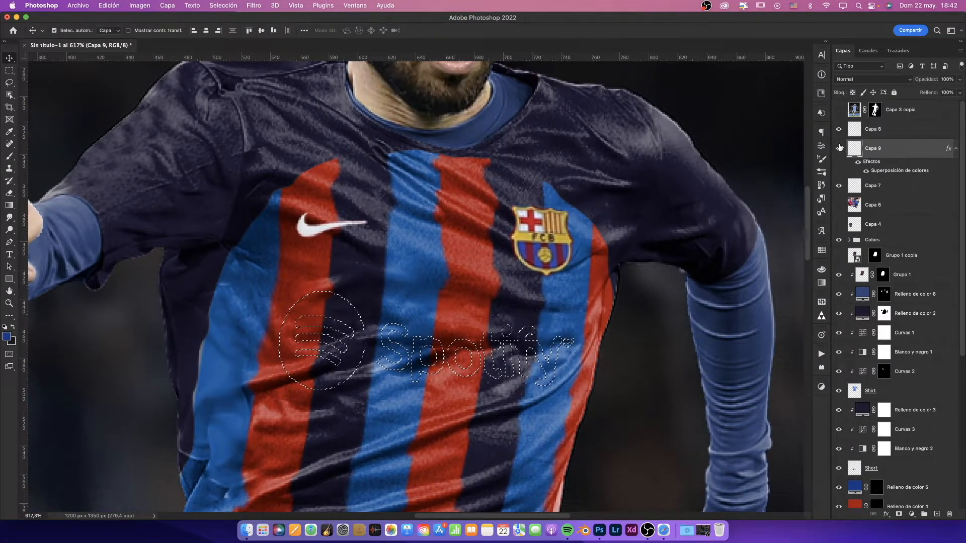
click(839, 315)
click(840, 314)
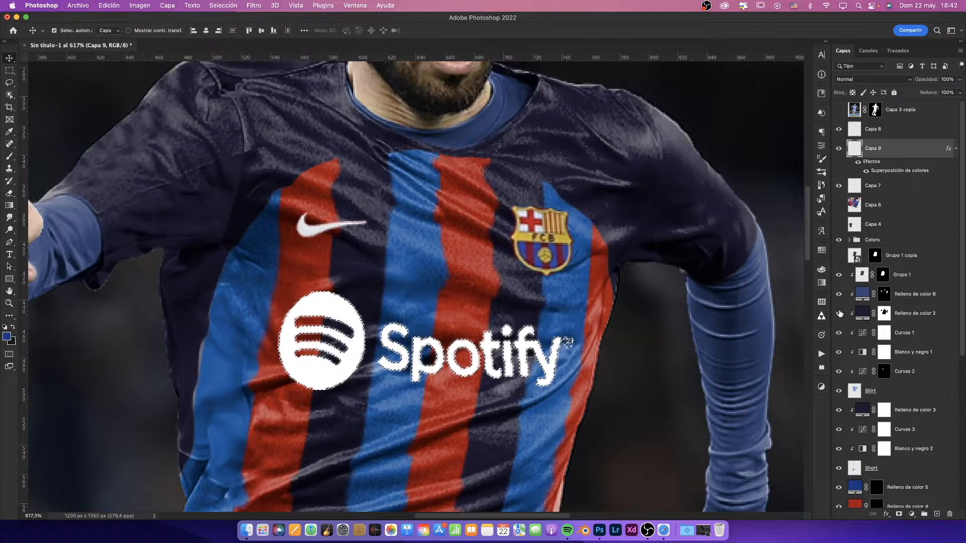
click(839, 275)
click(839, 275)
click(883, 275)
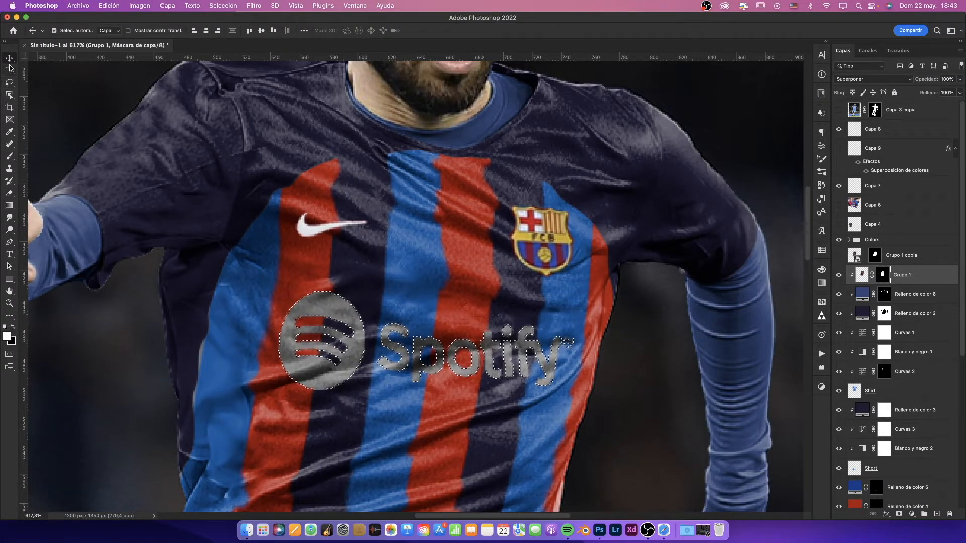
Step: Add a Curves adjustment limited to the Spotify shape, raising input 63 to output 167 to brighten it
click(912, 514)
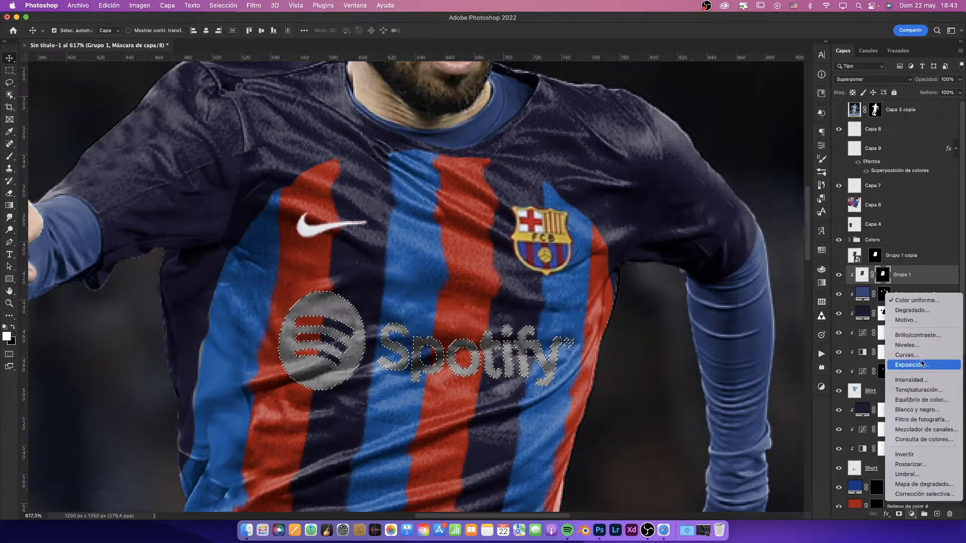
click(921, 356)
drag(758, 228, 734, 214)
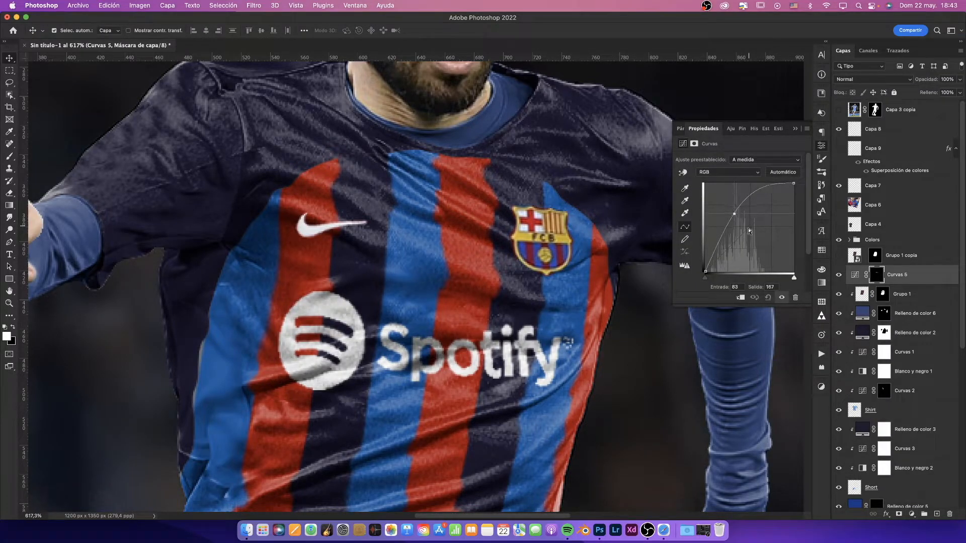
click(796, 128)
Step: Hide the new Curves layer and smudge the Grupo 1 mask around the Spotify circle so its edges follow the shirt folds
click(9, 291)
drag(368, 310, 417, 274)
click(10, 304)
drag(483, 257, 489, 214)
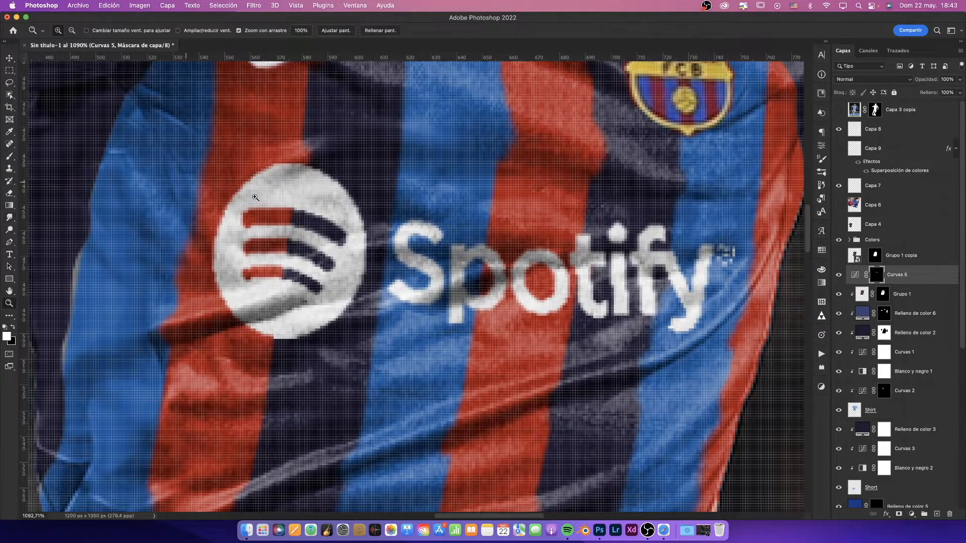
click(839, 275)
click(9, 219)
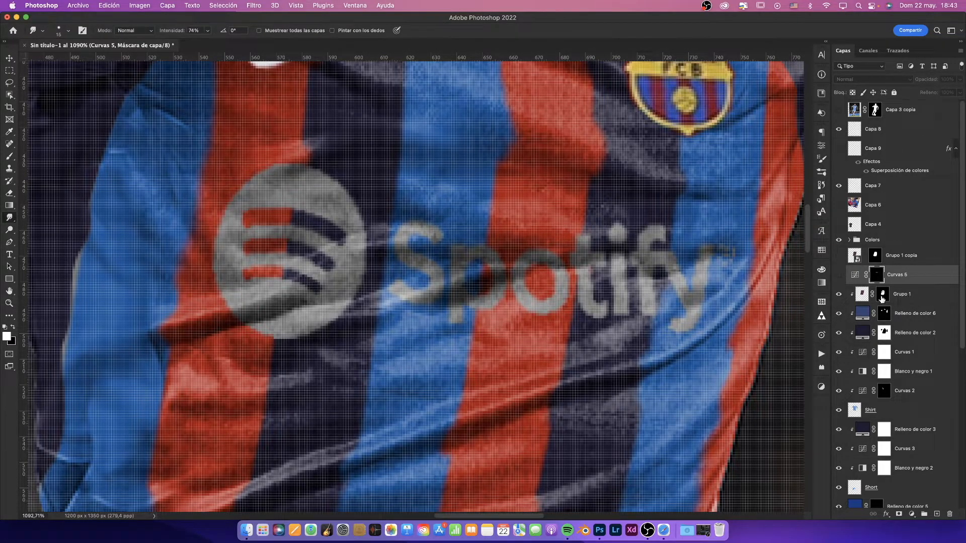
click(882, 295)
ctrl+alt+drag(219, 264, 207, 266)
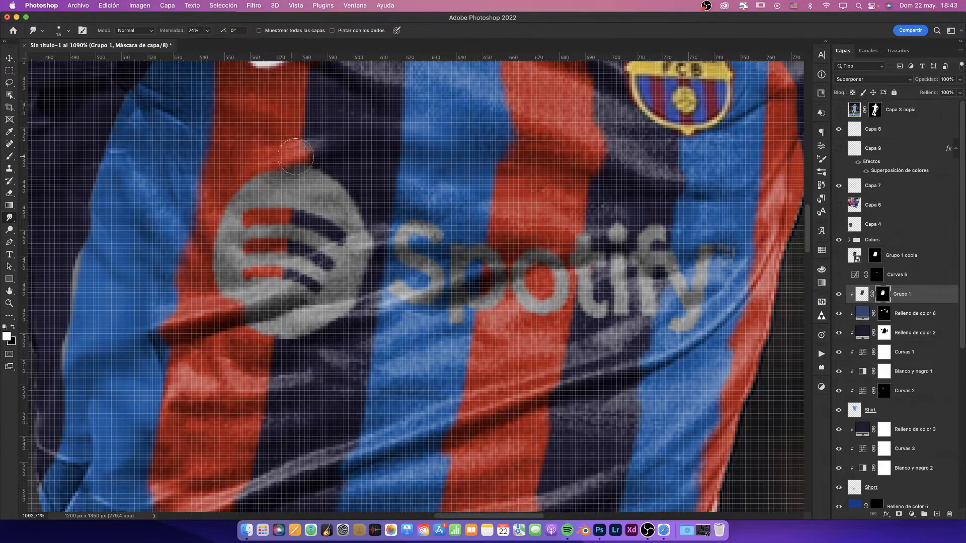
Step: Smudge the Spotify lettering on the Grupo 1 mask with a smaller brush so it follows the fabric wrinkles
scroll(352, 181, right, 5)
scroll(352, 181, down, 1)
drag(305, 216, 285, 216)
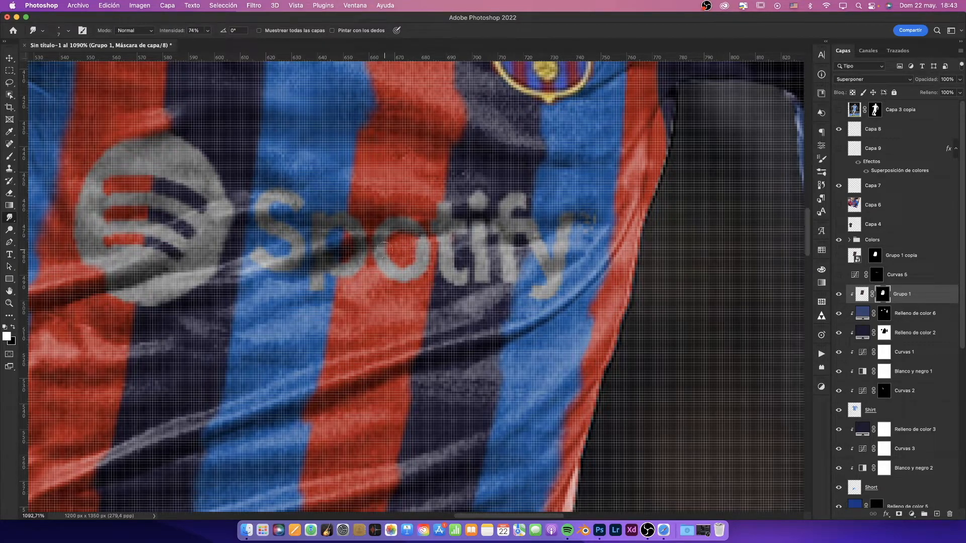
scroll(459, 304, down, 5)
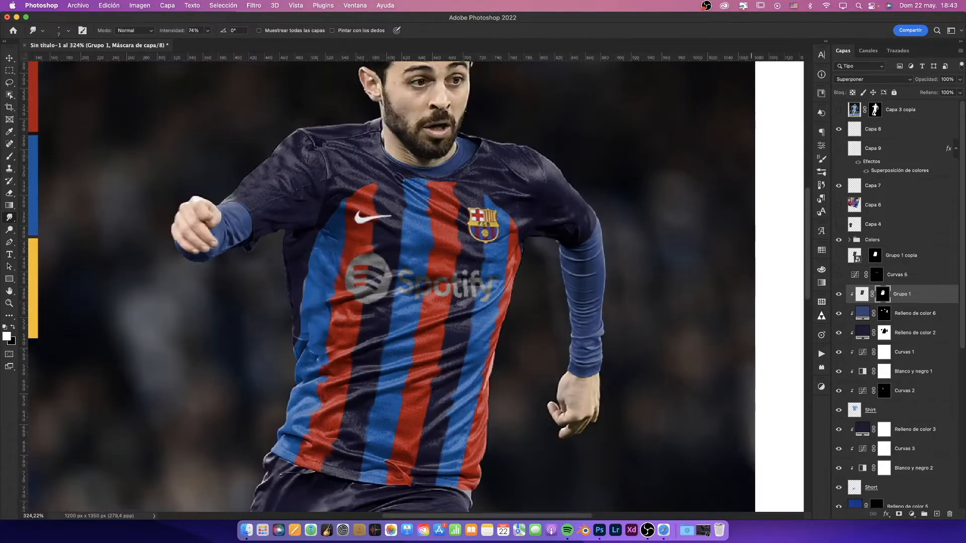
scroll(496, 283, up, 4)
ctrl+alt+drag(485, 272, 481, 267)
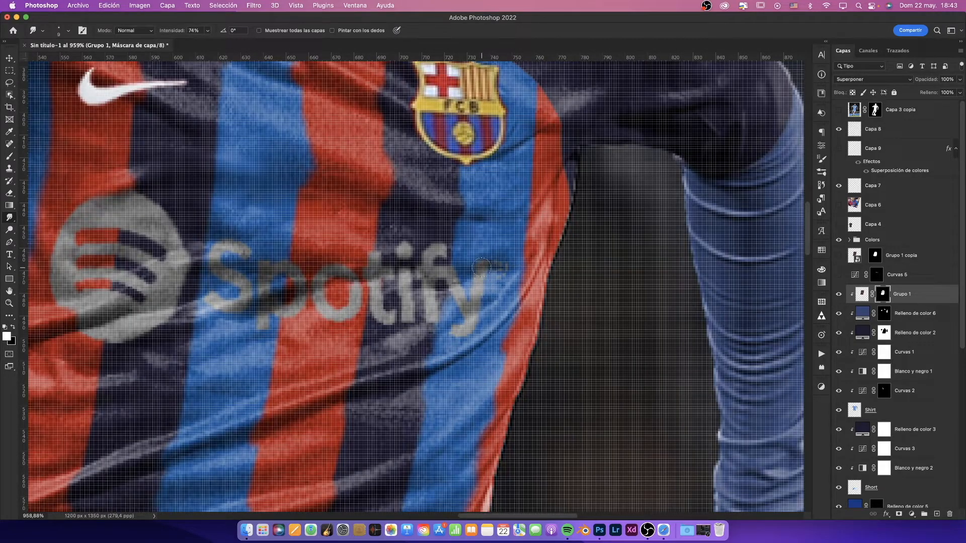
Step: Show Curvas 5 and replace its mask with one made from the inverted Grupo 1 mask selection
super+click(884, 299)
key(m)
right_click(274, 126)
click(324, 146)
click(838, 275)
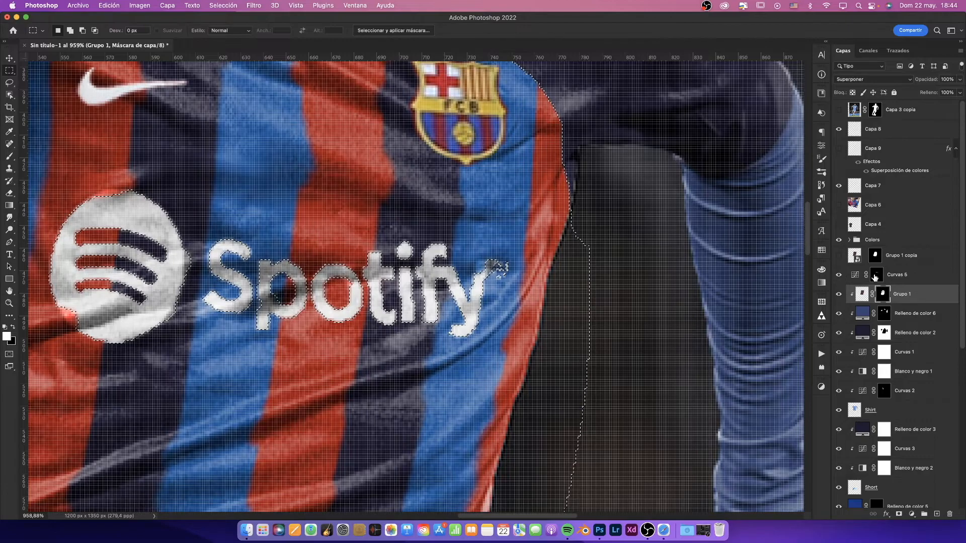
right_click(876, 276)
click(868, 295)
click(899, 514)
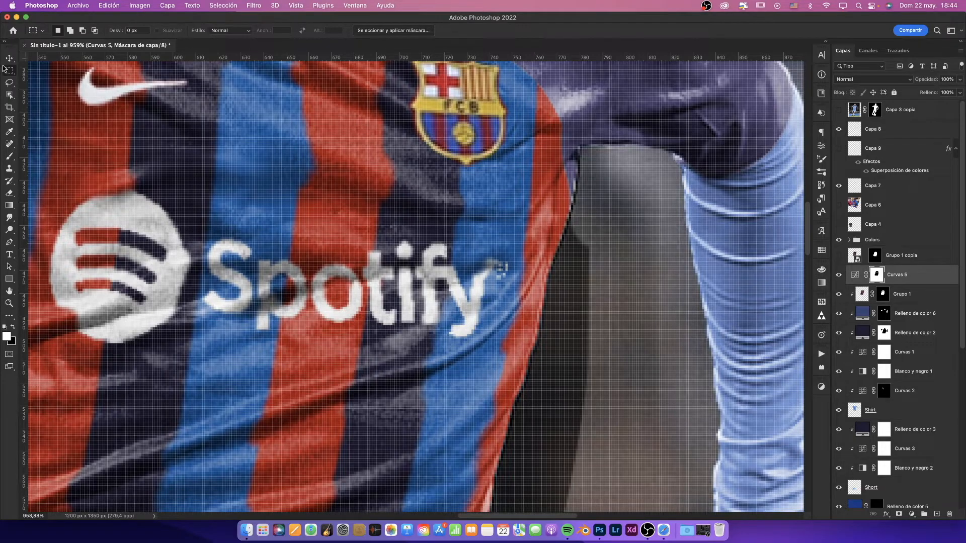
Step: Clear the Curvas 5 mask everywhere outside a rectangle around the Spotify logo, then deselect
drag(35, 156, 514, 374)
right_click(425, 290)
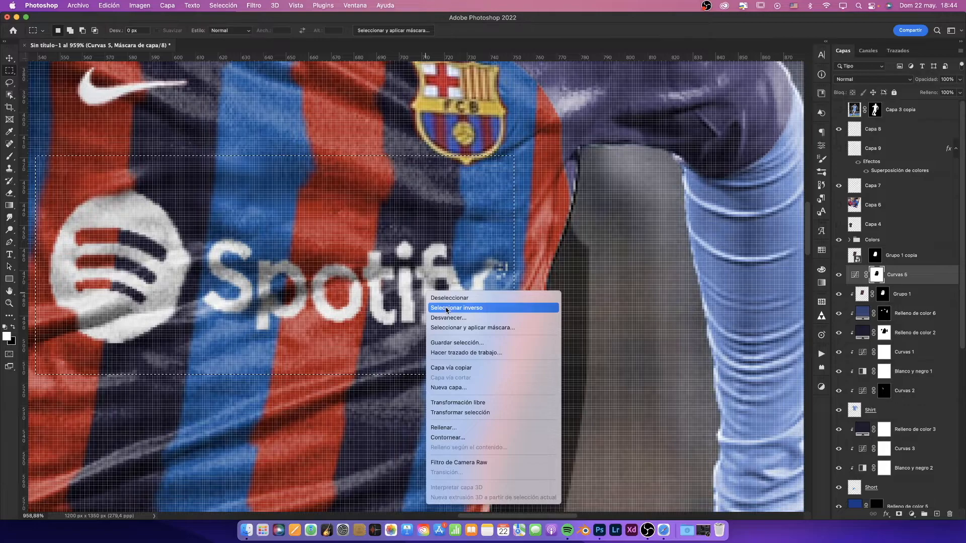
click(446, 308)
key(Delete)
key(super+d)
key(super+0)
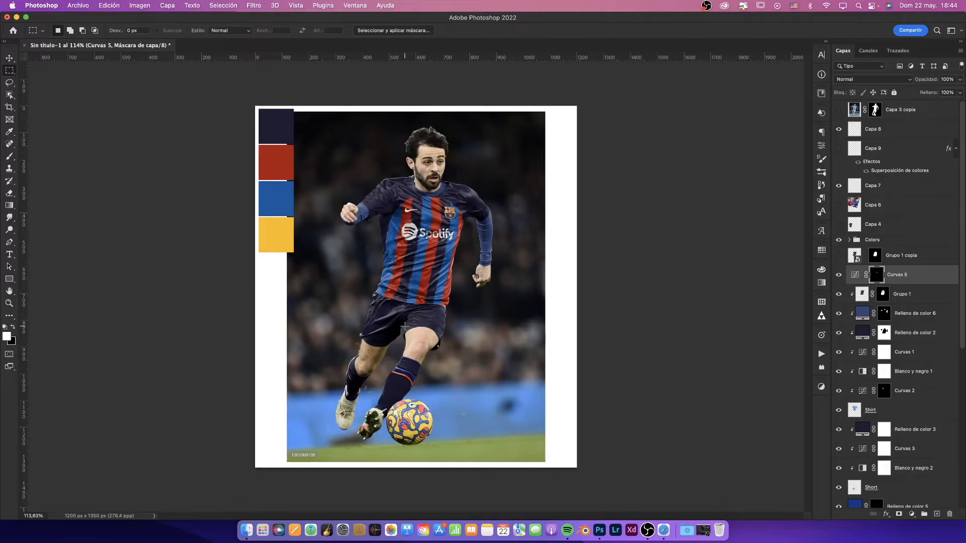
scroll(435, 241, up, 5)
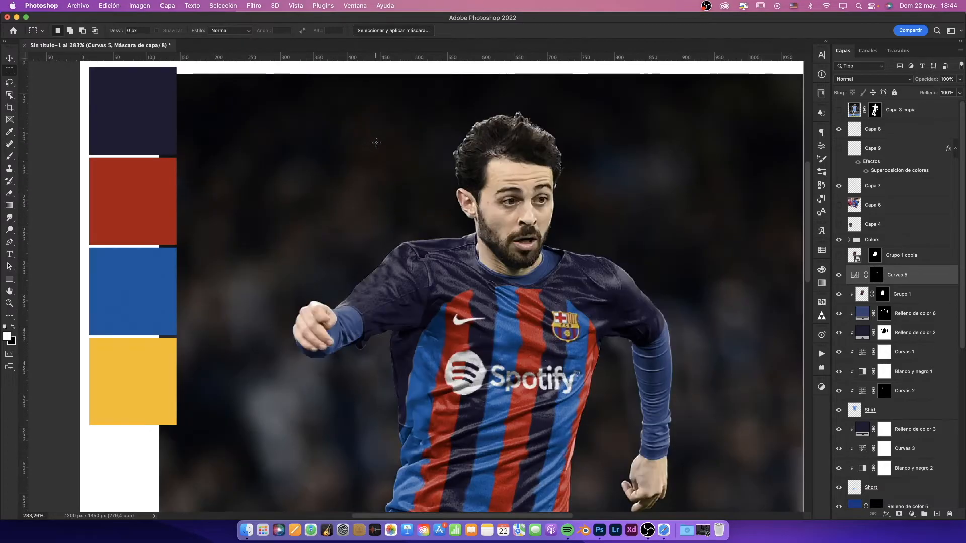
Step: Paste the sleeve photo, copy its LaLiga badge onto a separate layer, and keep only the badge layer visible
key(super+v)
click(9, 94)
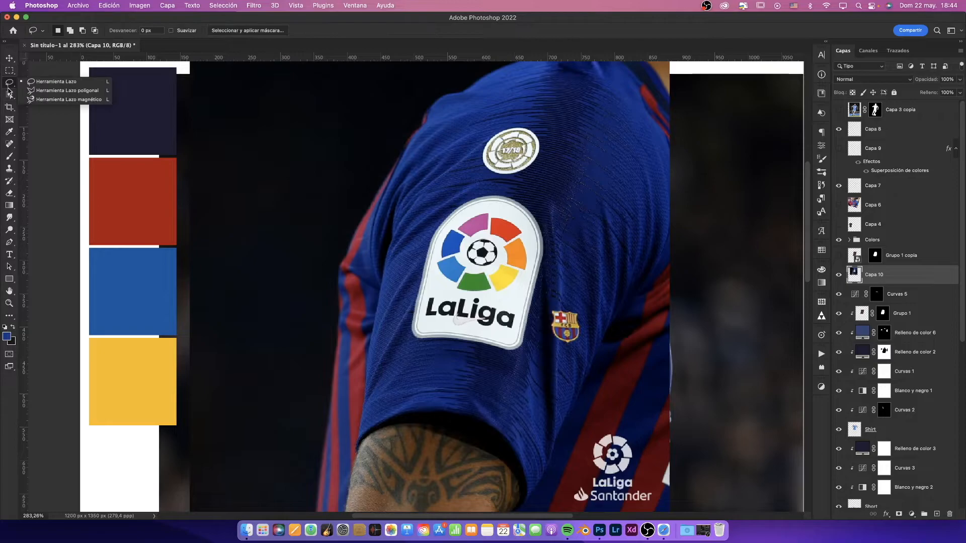
drag(404, 187, 561, 369)
key(super+j)
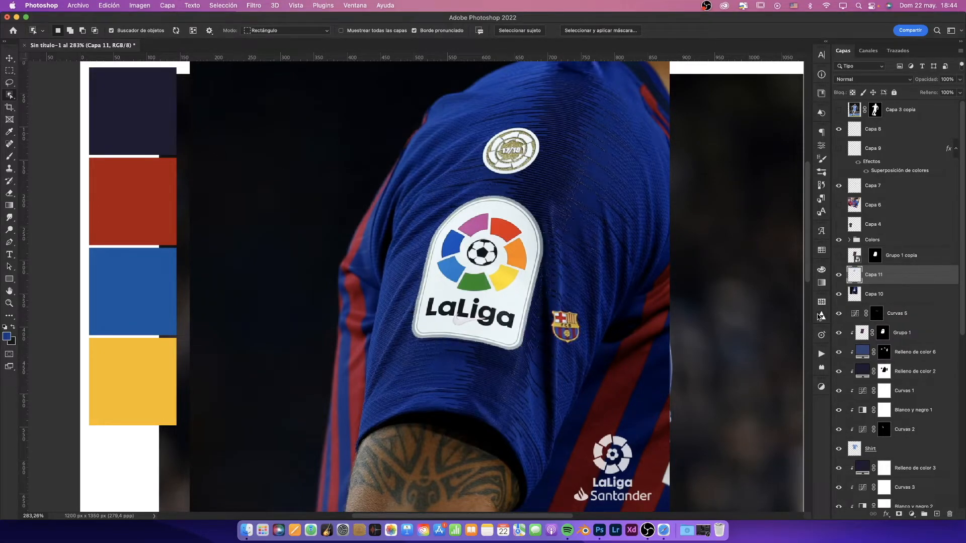
click(839, 293)
Step: Try to shrink the LaLiga badge to about 21%, rotate it 31.5° and shape it onto the shirt sleeve
key(super+t)
drag(545, 194, 380, 279)
scroll(380, 279, up, 10)
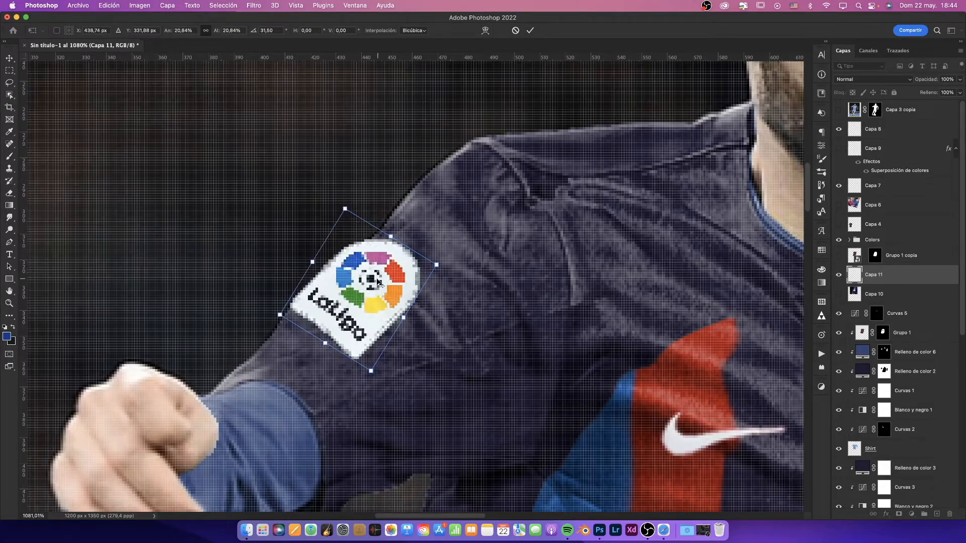
drag(312, 261, 326, 269)
drag(398, 240, 425, 221)
right_click(386, 250)
click(411, 300)
key(Return)
Step: Try reshaping the badge's lower corners with further transforms so it wraps around the sleeve
scroll(368, 316, down, 10)
key(super+t)
right_click(275, 257)
click(290, 308)
right_click(304, 243)
click(332, 322)
drag(206, 322, 227, 347)
key(Return)
scroll(363, 201, down, 10)
scroll(378, 181, up, 10)
key(super+t)
right_click(263, 237)
click(280, 314)
drag(158, 288, 167, 290)
key(Return)
Step: Undo the three transforms applied to the LaLiga badge
scroll(310, 271, down, 10)
scroll(403, 202, up, 5)
key(super+z)
key(super+z)
key(super+z)
Step: Scale the LaLiga badge to about 19% wide and 21% high, rotate it about 33° and place it on the sleeve
key(super+t)
drag(447, 177, 343, 198)
scroll(384, 183, up, 10)
drag(397, 172, 410, 188)
drag(344, 164, 351, 153)
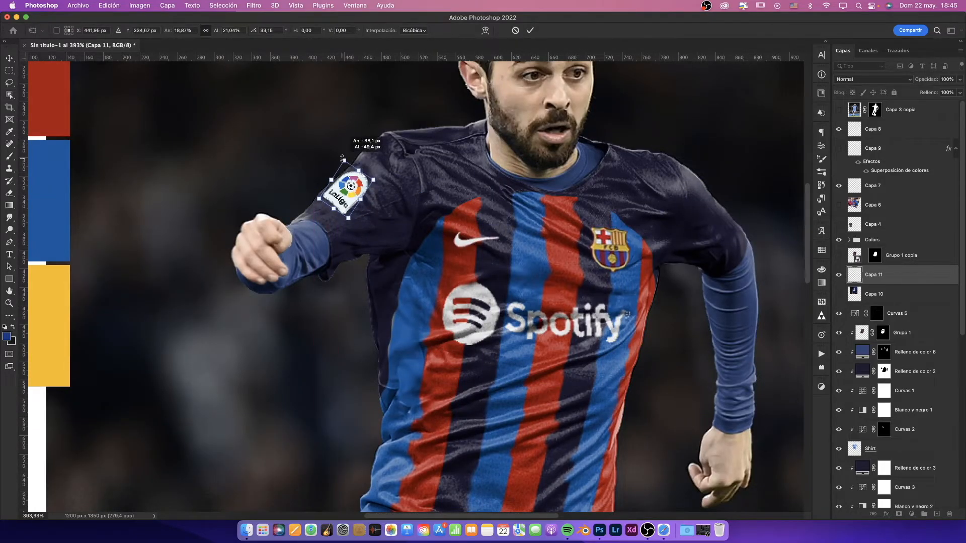
key(Return)
Step: Add a Curves adjustment clipped to the LaLiga badge and lower its highlights to dim the white
scroll(392, 155, up, 4)
click(911, 514)
click(926, 364)
click(740, 297)
drag(794, 183, 797, 203)
click(795, 128)
scroll(352, 151, down, 5)
Step: Select the Capa 11 badge layer and warp the badge's corners to follow the curve of the sleeve
key(super+t)
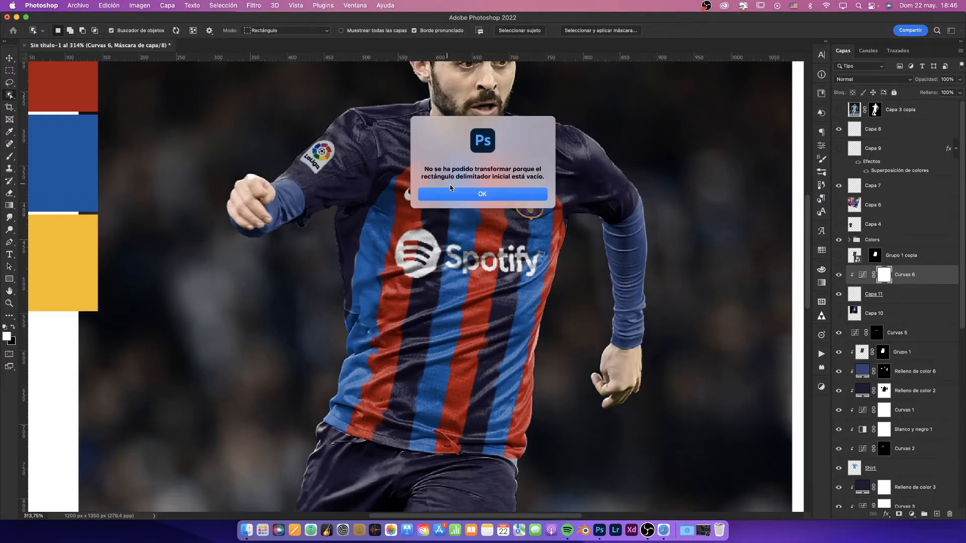
click(453, 193)
click(885, 295)
key(super+t)
scroll(322, 172, up, 10)
drag(301, 194, 297, 179)
drag(261, 104, 273, 97)
drag(365, 103, 376, 112)
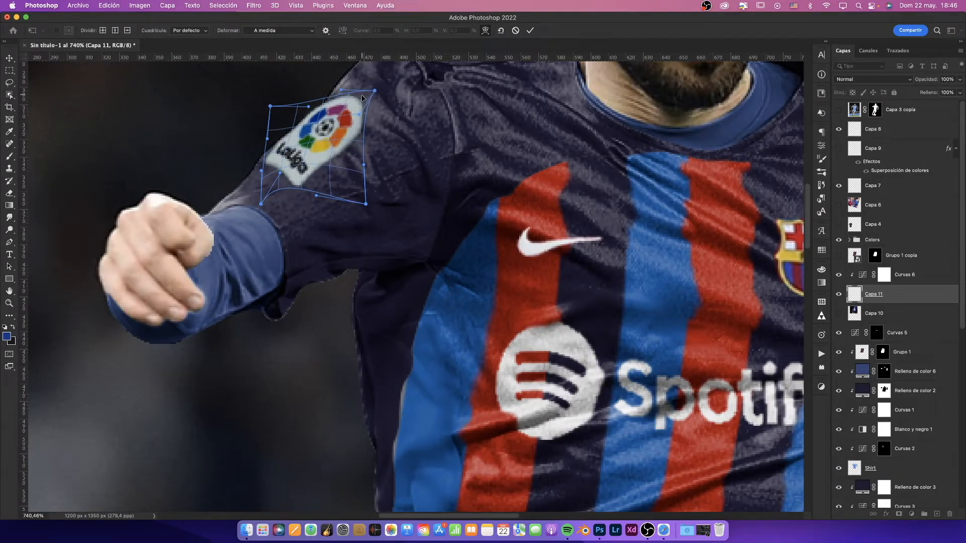
key(Return)
scroll(317, 240, down, 10)
Step: Fine-tune the shape of the LaLiga badge on the sleeve with another small transform
click(664, 530)
click(658, 261)
key(super+t)
scroll(405, 195, up, 10)
drag(252, 150, 256, 157)
key(Return)
scroll(338, 278, down, 10)
Step: Paint black on the Curvas 6 mask over the badge's lower edge with a soft 16 px brush
click(884, 274)
key(b)
scroll(372, 185, up, 10)
drag(267, 228, 276, 228)
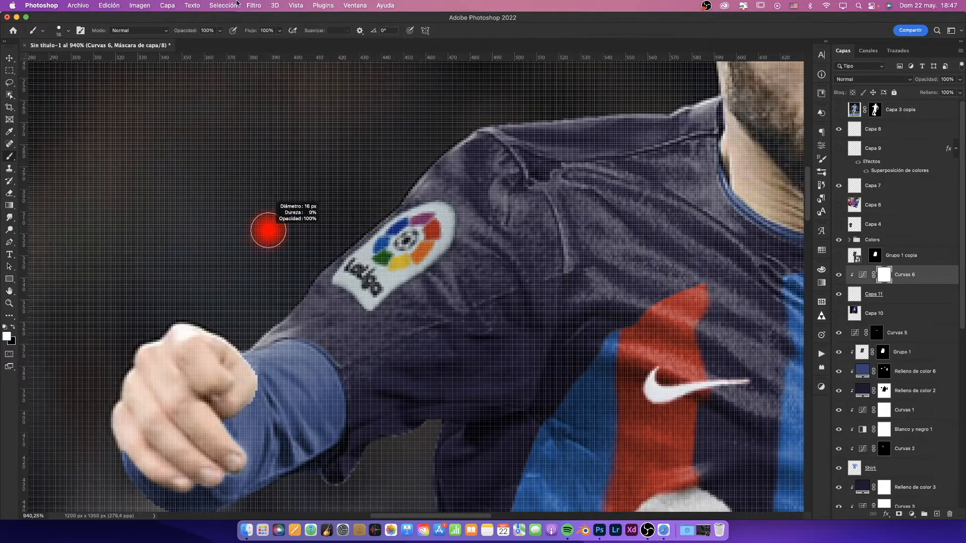
key(x)
drag(367, 295, 378, 309)
scroll(372, 302, down, 10)
Step: Apply a Camera Raw filter with Grain 43 to the Capa 11 badge layer
click(874, 295)
click(254, 5)
click(282, 83)
click(773, 156)
click(775, 289)
drag(757, 311, 801, 311)
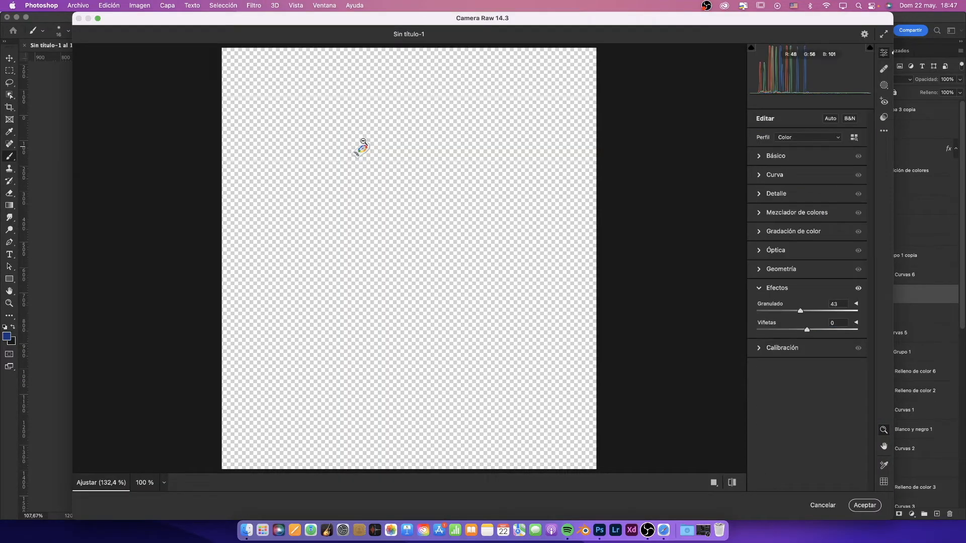
click(863, 504)
Step: Switch to Safari, search Google Images for "barcelona socks" and open the FC Barcelona 2020/21 sock photo
click(663, 531)
triple_click(151, 63)
text(barcelona socks)
key(Return)
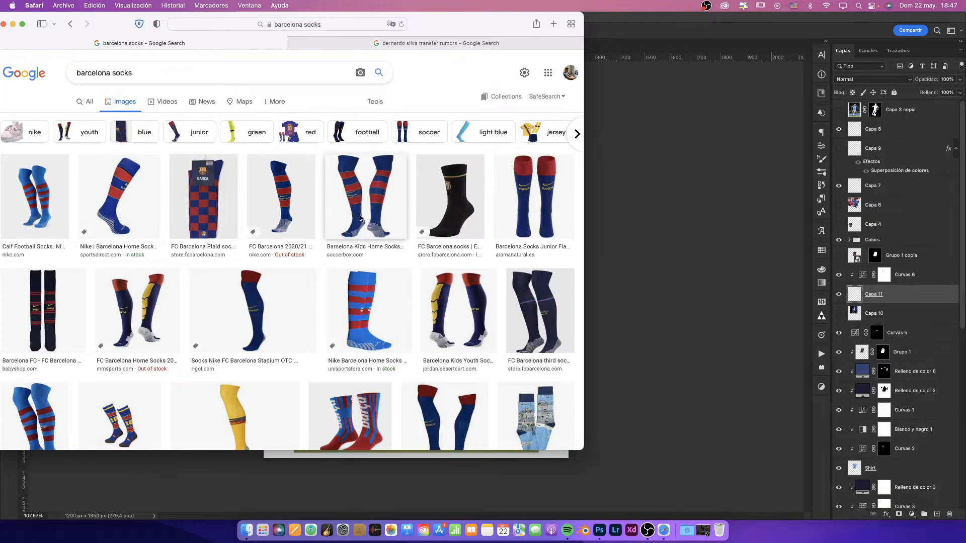
click(281, 199)
scroll(251, 282, down, 3)
click(226, 182)
Step: Place the sock photo in the Photoshop document and move its layer directly below the Short layer
drag(463, 25, 246, 52)
drag(267, 202, 508, 329)
key(Return)
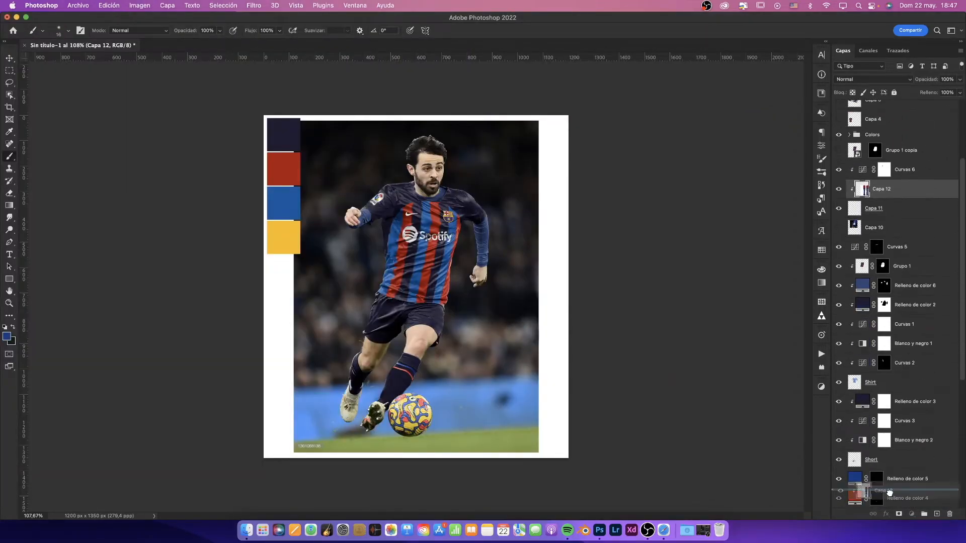
drag(875, 189, 876, 468)
Step: Isolate the sock photo's Nike swoosh and BARÇA lettering on a separate layer with a rectangular selection
key(m)
scroll(501, 291, up, 10)
mouse_move(346, 253)
mouse_down()
mouse_move(527, 374)
mouse_move(507, 340)
mouse_up()
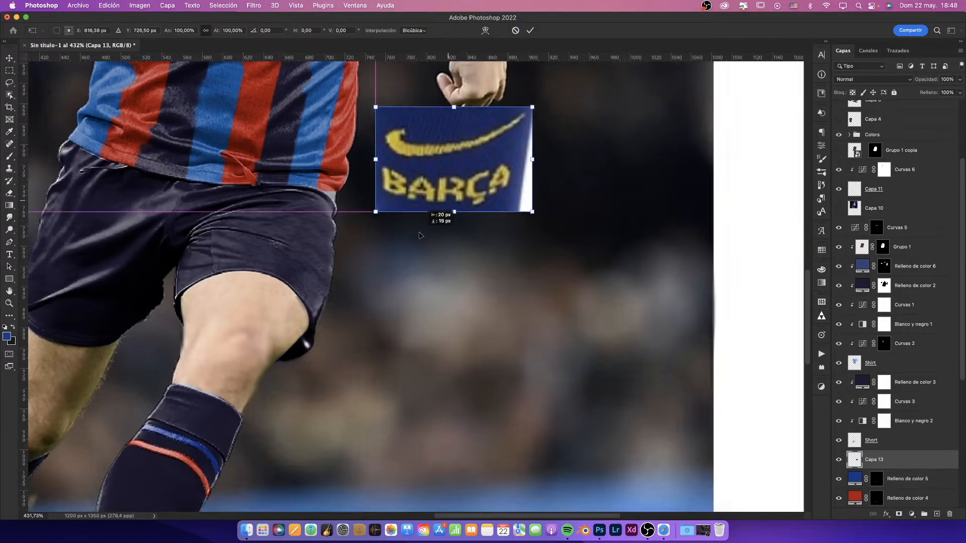
Step: Delete the blue fabric and leftover edge around the yellow swoosh and BARÇA lettering, then deselect
click(9, 82)
click(50, 83)
right_click(9, 95)
click(48, 112)
click(417, 229)
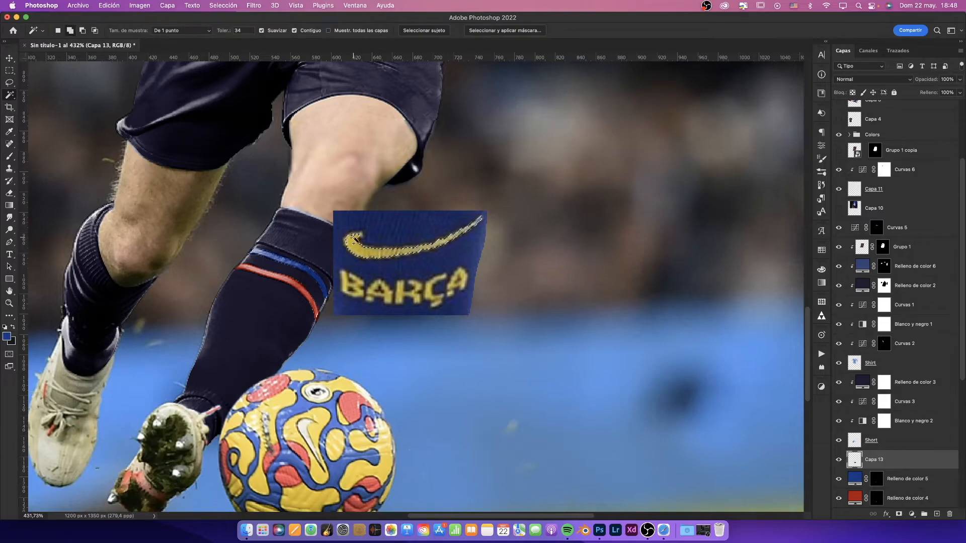
key(Delete)
click(9, 82)
drag(497, 204, 528, 316)
key(Delete)
key(super+d)
Step: Scale the swoosh and BARÇA logo to about 34%, rotate it about 28° and position it on the front sock
key(super+t)
drag(410, 267, 267, 302)
drag(323, 269, 305, 306)
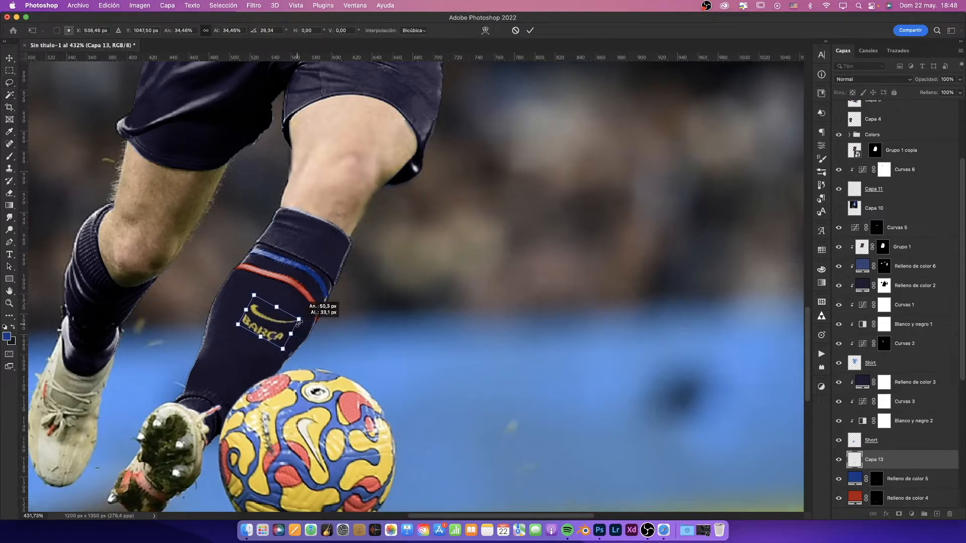
key(Return)
scroll(312, 312, down, 3)
key(super+t)
drag(455, 401, 466, 385)
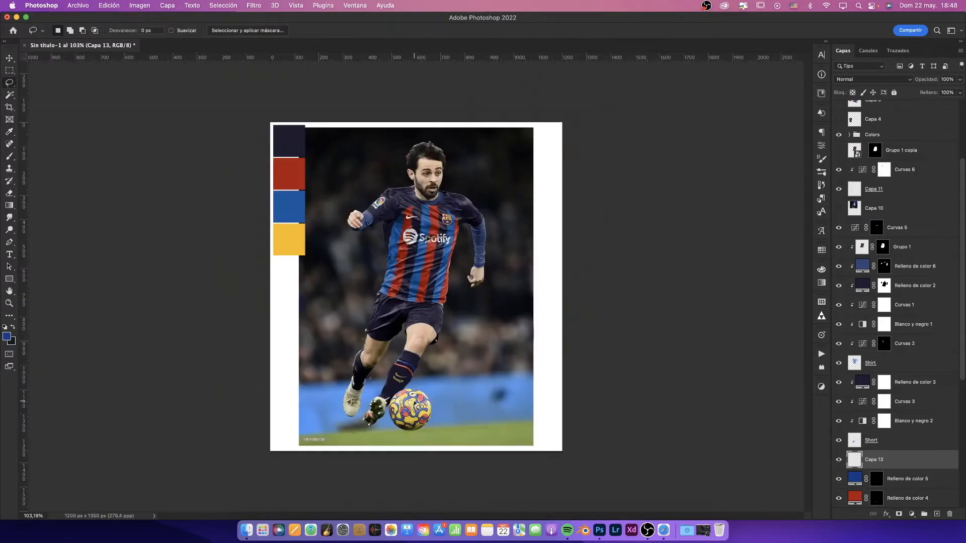
Step: Duplicate the sock logo layer and fit Capa 13 onto the rear sock with a transform
scroll(467, 277, up, 3)
scroll(467, 277, down, 4)
scroll(419, 294, up, 5)
key(super+j)
key(super+z)
click(874, 479)
key(super+j)
key(super+t)
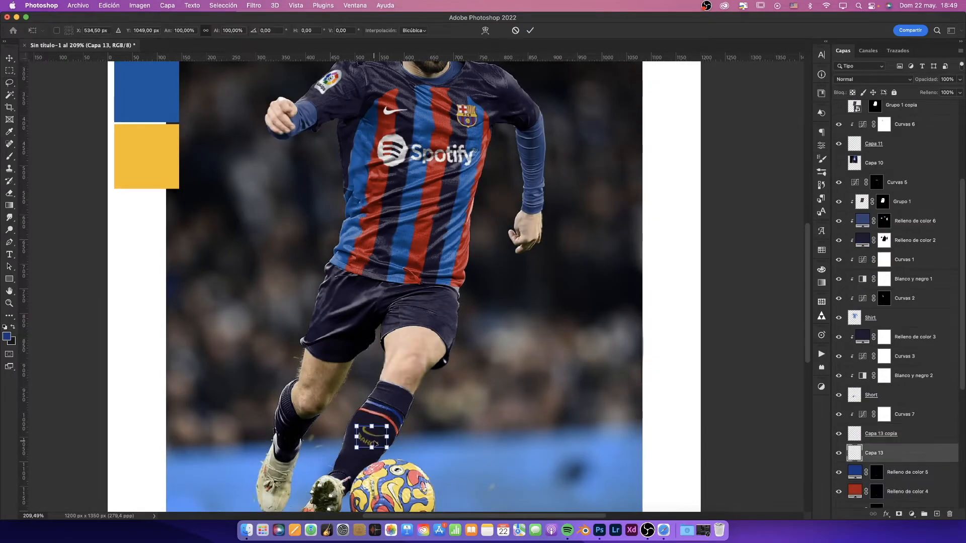
scroll(292, 423, up, 10)
drag(385, 443, 386, 432)
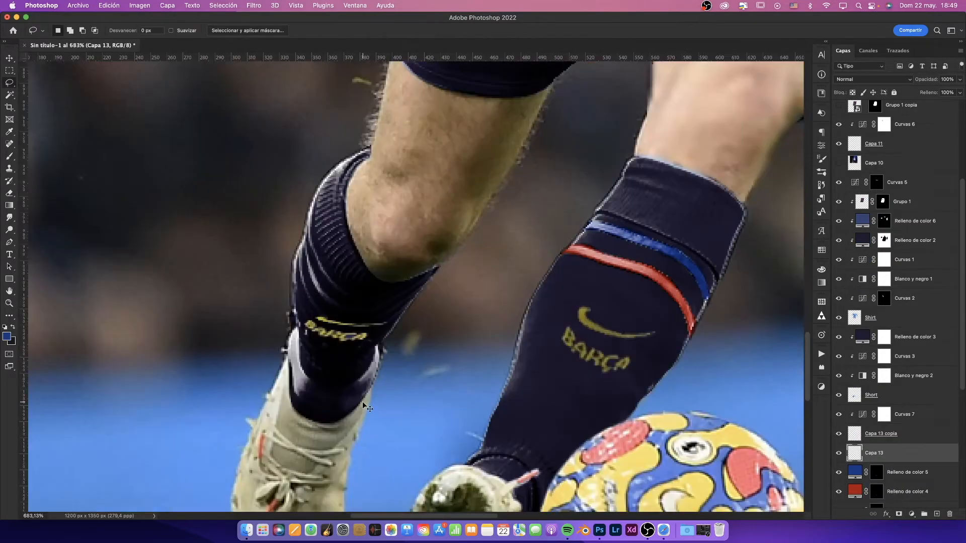
Step: Move the front sock's swoosh and BARÇA logo over the original CITY lettering and warp it to the leg's contour
scroll(427, 403, down, 5)
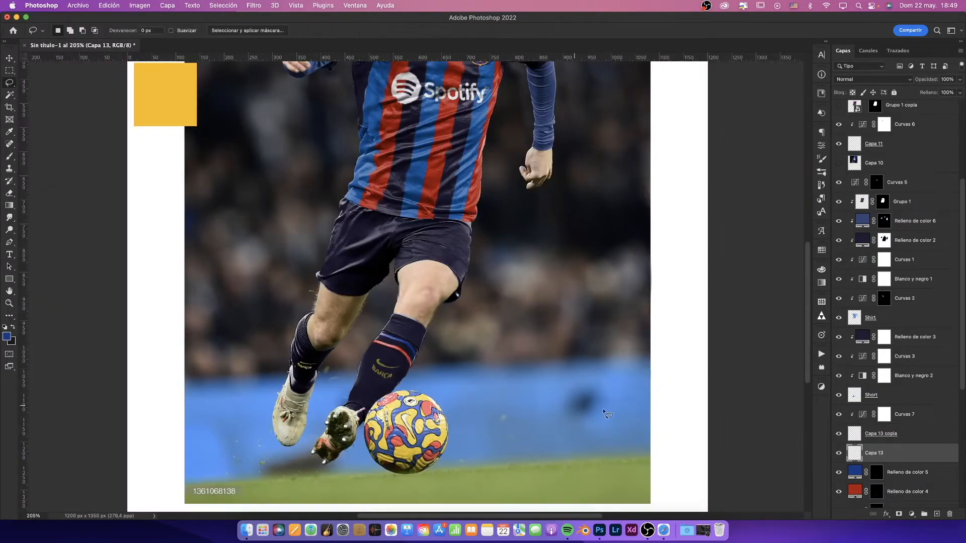
scroll(427, 403, down, 3)
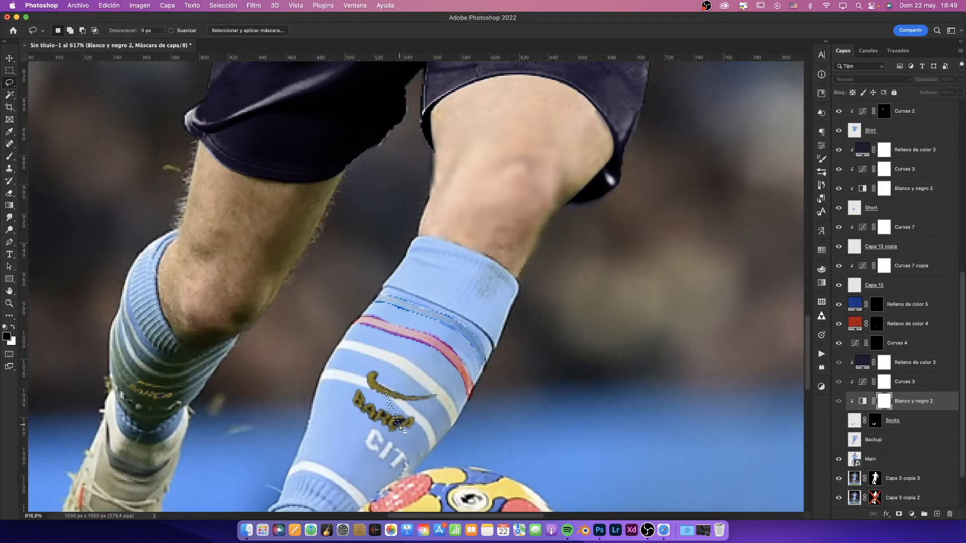
key(v)
drag(400, 427, 420, 454)
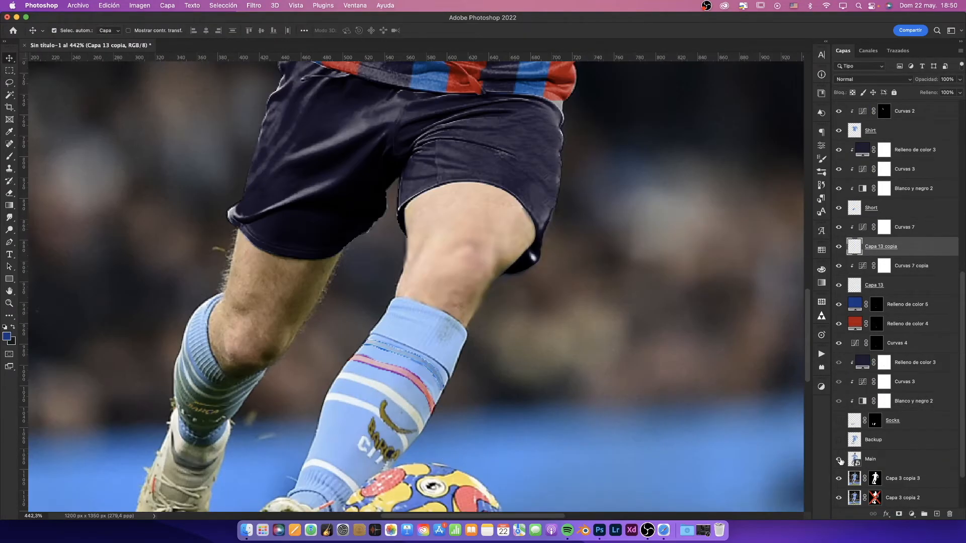
key(super+t)
right_click(408, 280)
click(432, 352)
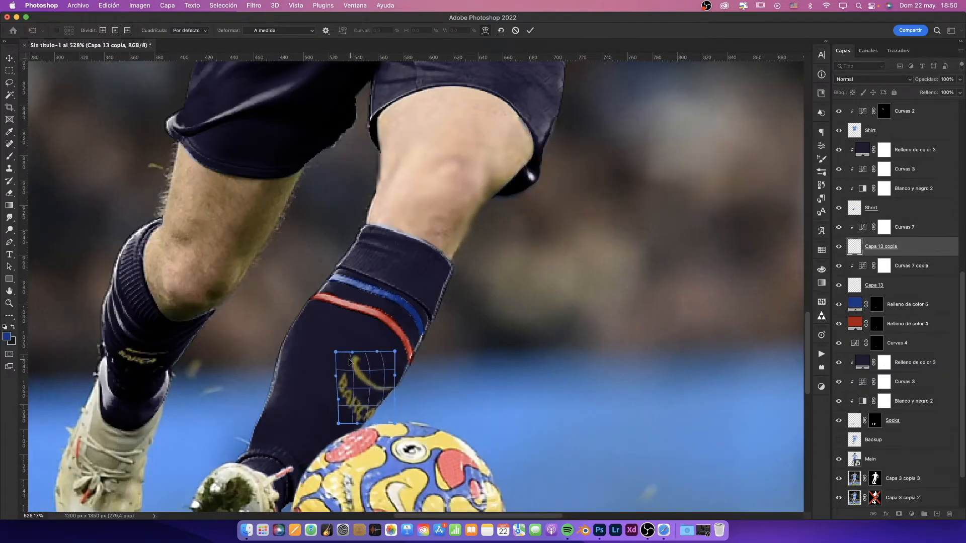
drag(353, 397, 393, 382)
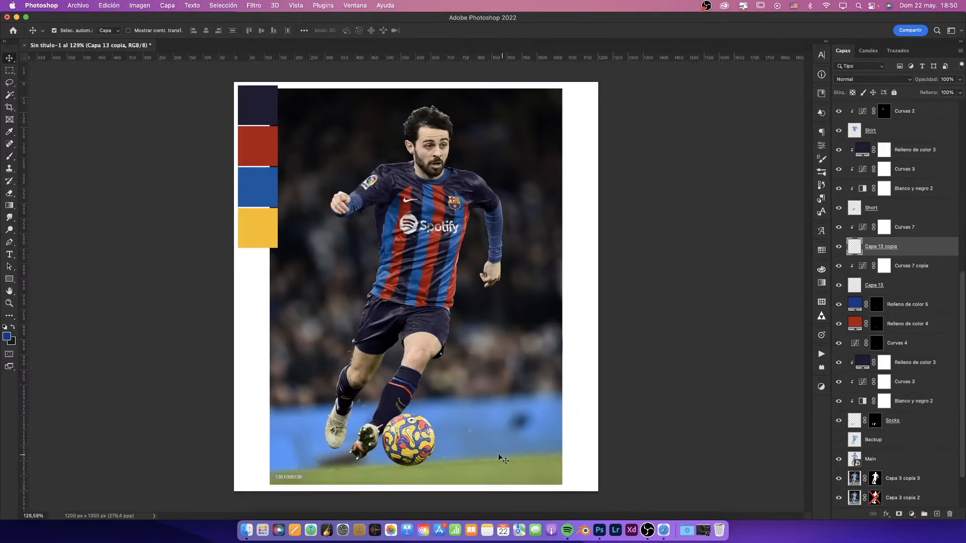
Step: Reduce the opacity of the front sock logo layer, Capa 13 copia, to 73%
key(o)
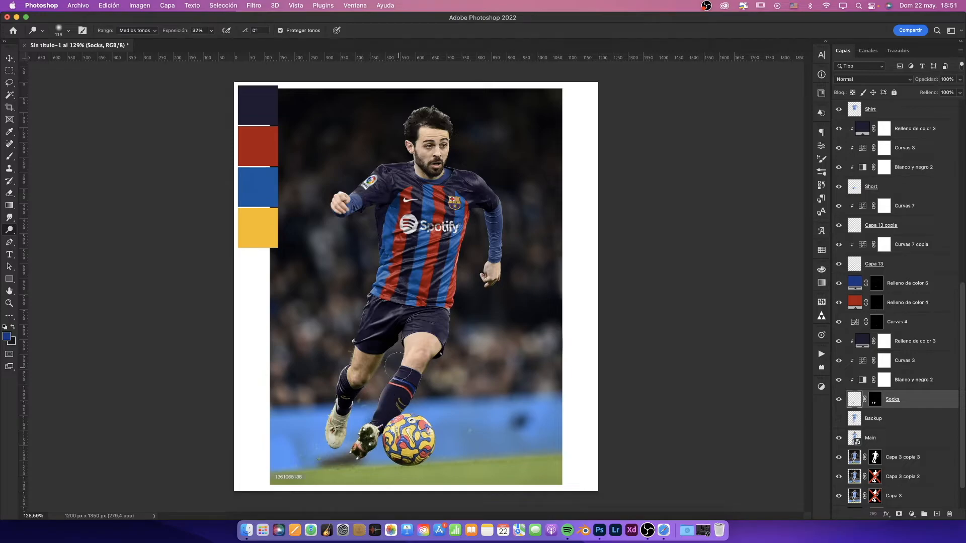
click(852, 229)
mouse_move(929, 80)
mouse_down()
mouse_move(909, 82)
mouse_move(918, 83)
mouse_up()
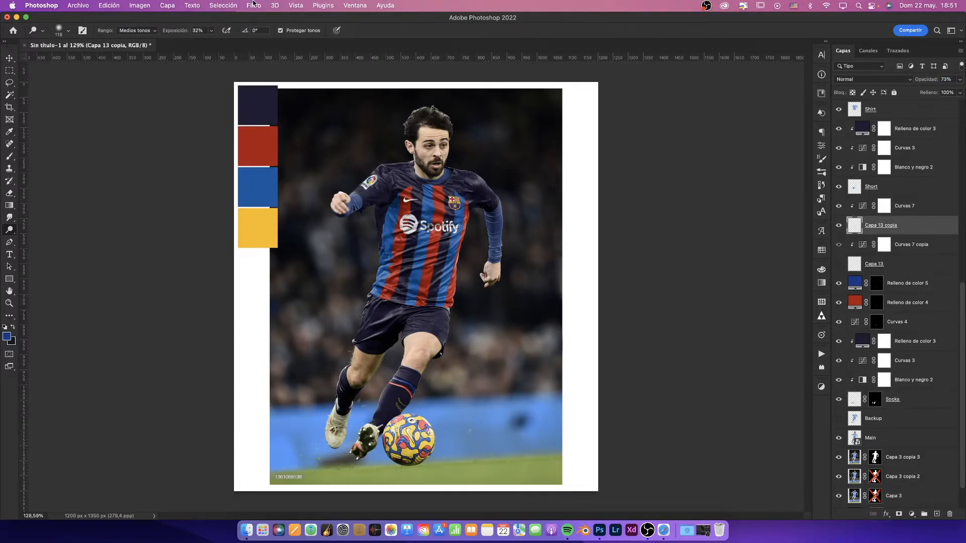
Step: Soften the front sock logo with a slight blur filter
click(256, 5)
mouse_move(272, 139)
click(433, 182)
click(790, 263)
drag(755, 291, 715, 293)
key(Return)
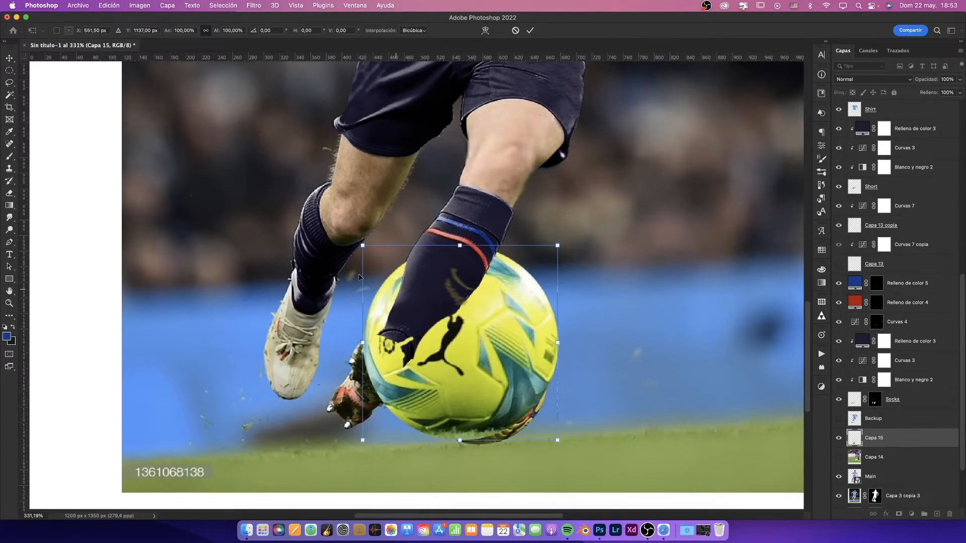
Step: Scale down the yellow Puma ball on Capa 15 and position it over the original ball
drag(363, 246, 415, 298)
drag(483, 347, 478, 357)
key(Return)
key(super+0)
scroll(443, 423, up, 10)
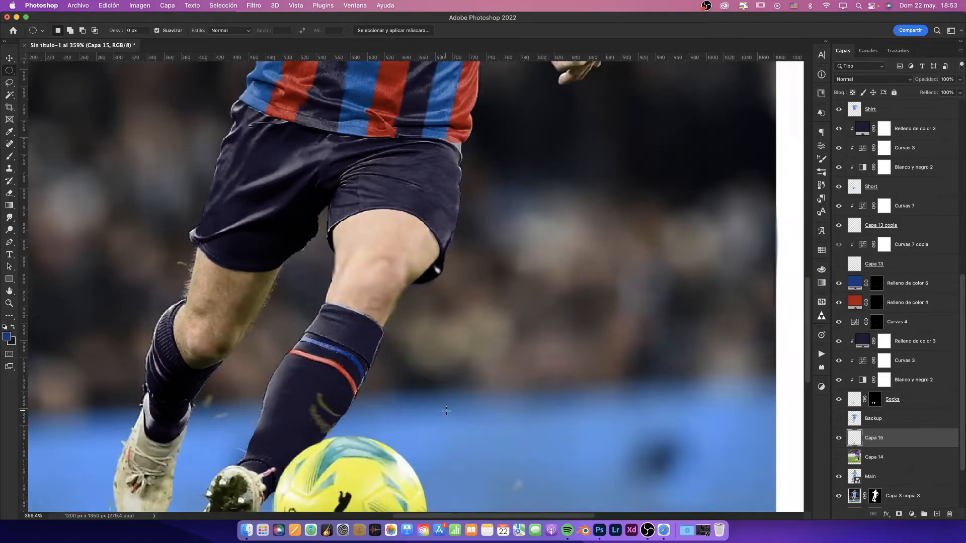
key(super+t)
drag(503, 490, 483, 475)
key(Return)
scroll(443, 423, down, 10)
Step: Try erasing the bottom edge of the yellow ball where it meets the grass
scroll(419, 438, up, 10)
click(9, 193)
mouse_move(344, 455)
mouse_down()
mouse_move(410, 450)
mouse_move(370, 459)
mouse_up()
key(super+z)
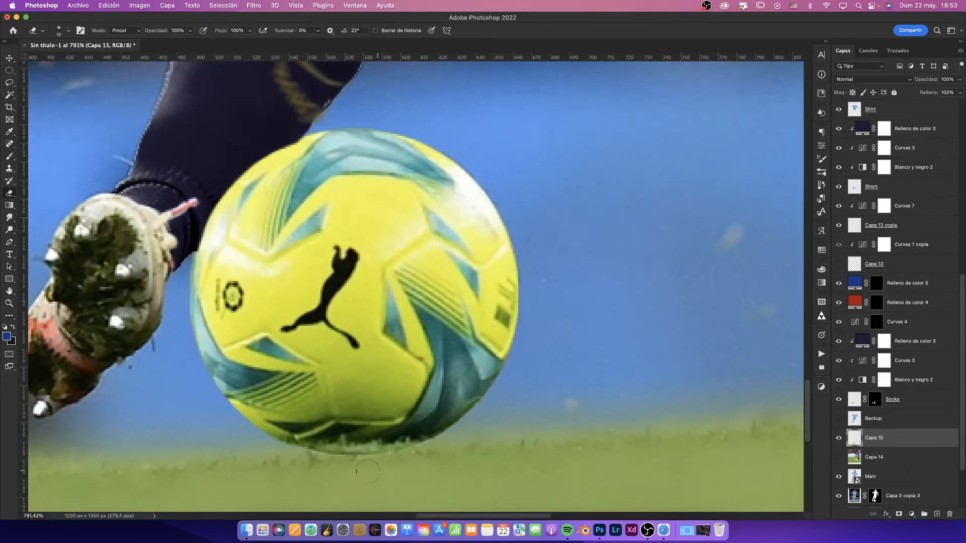
Step: Mask Capa 15 to the yellow ball's outline and soften the mask edge with a slight blur filter
scroll(388, 413, down, 10)
scroll(396, 449, up, 10)
super+click(854, 437)
click(899, 514)
click(253, 6)
mouse_move(282, 135)
click(433, 201)
drag(548, 270, 551, 270)
key(Return)
Step: Adjust the visibility and order of the upper layers, and group the kit, ball and player photo layers
key(z)
drag(443, 322, 312, 322)
scroll(925, 415, down, 5)
click(904, 460)
scroll(901, 352, up, 10)
click(839, 240)
drag(890, 129, 898, 246)
scroll(901, 302, down, 10)
shift+click(905, 461)
key(super+g)
Step: Move the masked layers Capa 3, Capa 3 copia 2 and Capa 3 copia 3 out of the new group
click(850, 233)
scroll(925, 382, down, 15)
click(908, 421)
shift+click(906, 460)
drag(906, 441, 896, 208)
Step: Duplicate Capa 3 copia 3 into the group beneath Main and remove the duplicate's layer mask
click(904, 229)
click(849, 213)
scroll(908, 353, down, 15)
key(super+j)
right_click(878, 422)
click(851, 431)
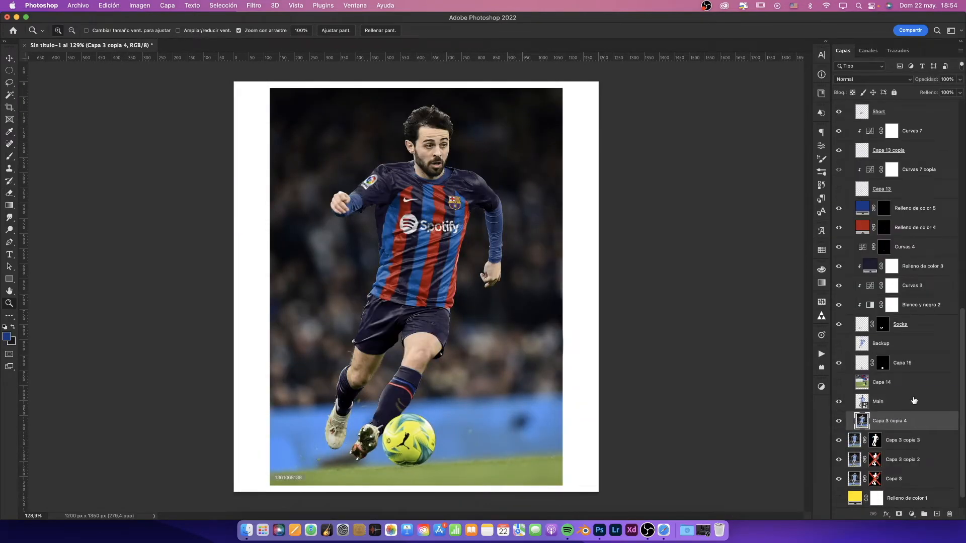
Step: Collapse the group of kit, ball and photo layers and convert it to a smart object
click(840, 213)
right_click(911, 213)
click(836, 202)
Step: Grade Grupo 2 with Camera Raw: temperature +2, tint -4, exposure +0.15, contrast +6, blacks -23, clarity +31
click(254, 5)
click(278, 78)
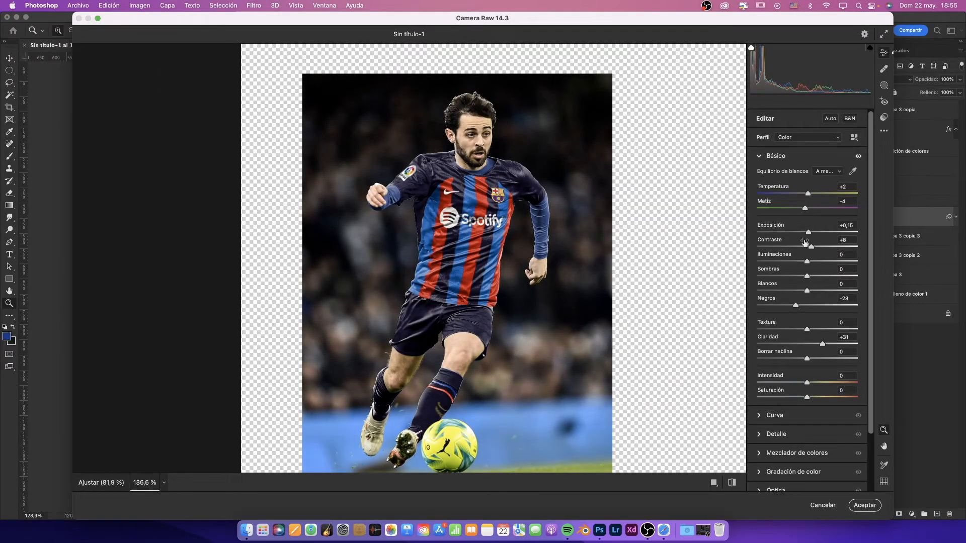
key(Return)
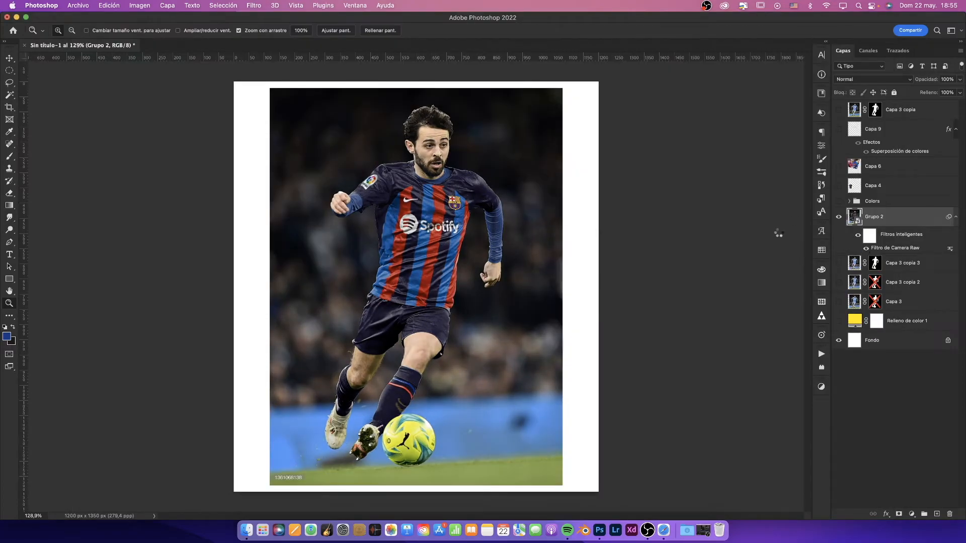
Step: Crop the canvas to the photo and add a Color Lookup adjustment using the Soft_Warming.look LUT at 69% opacity
click(9, 109)
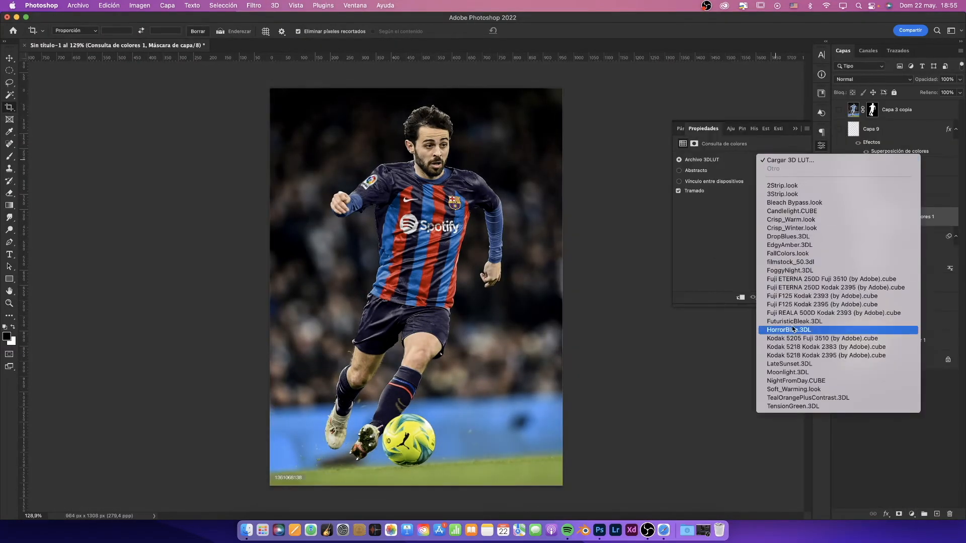
click(781, 160)
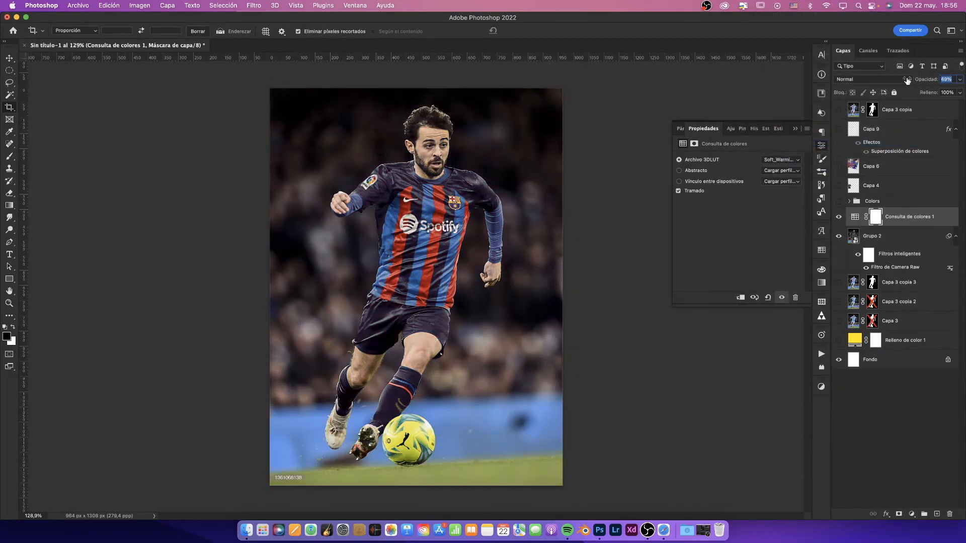
Step: Duplicate the Grupo 2 smart object, hide the original, and rasterize the copy for retouching with the Blur tool
key(ctrl+j)
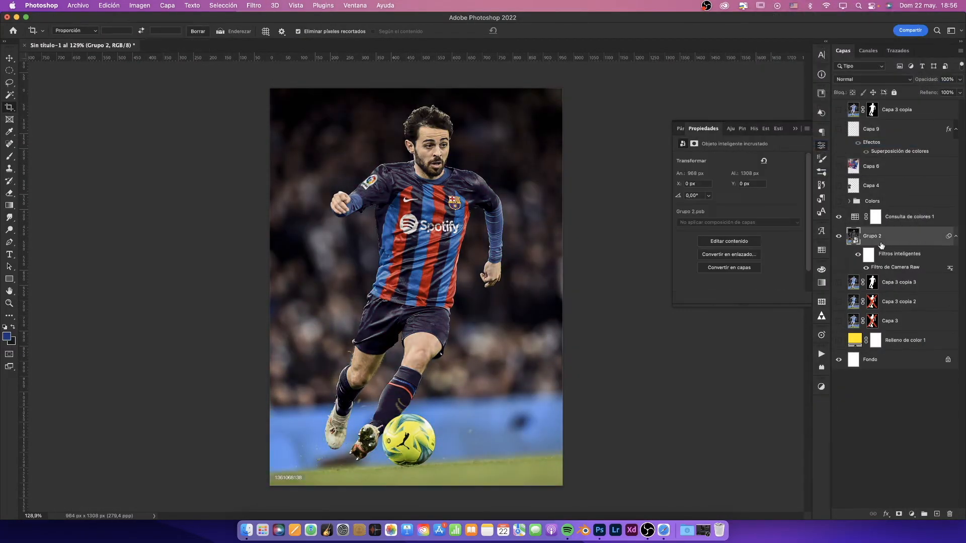
click(842, 283)
click(9, 229)
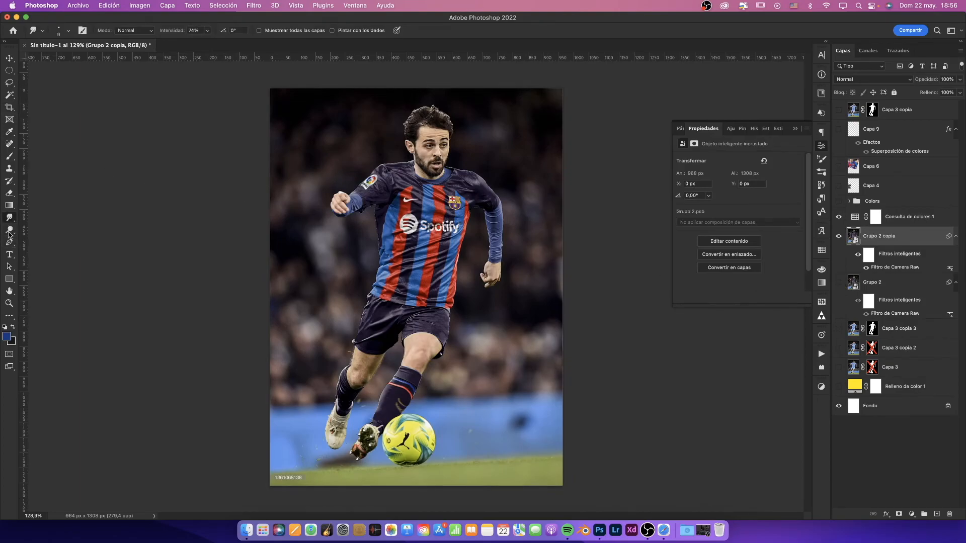
click(9, 219)
click(40, 217)
click(340, 216)
click(520, 207)
Step: Soften the player's shirt and sleeve outline with the Blur tool at 100% strength, resizing the brush to suit each area
ctrl+alt+drag(445, 280, 464, 280)
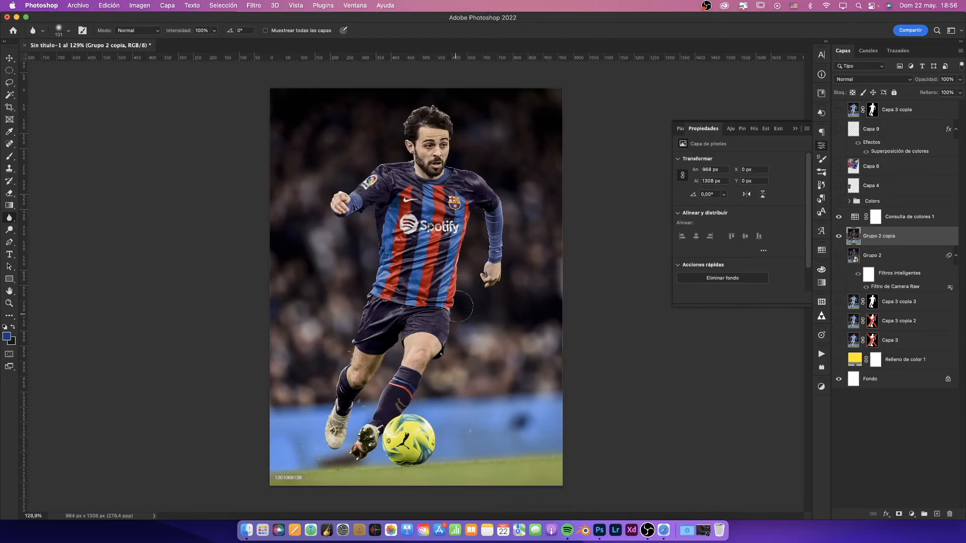
ctrl+alt+drag(481, 179, 470, 179)
scroll(393, 143, up, 5)
mouse_move(410, 176)
mouse_down()
mouse_move(354, 190)
mouse_move(336, 217)
mouse_up()
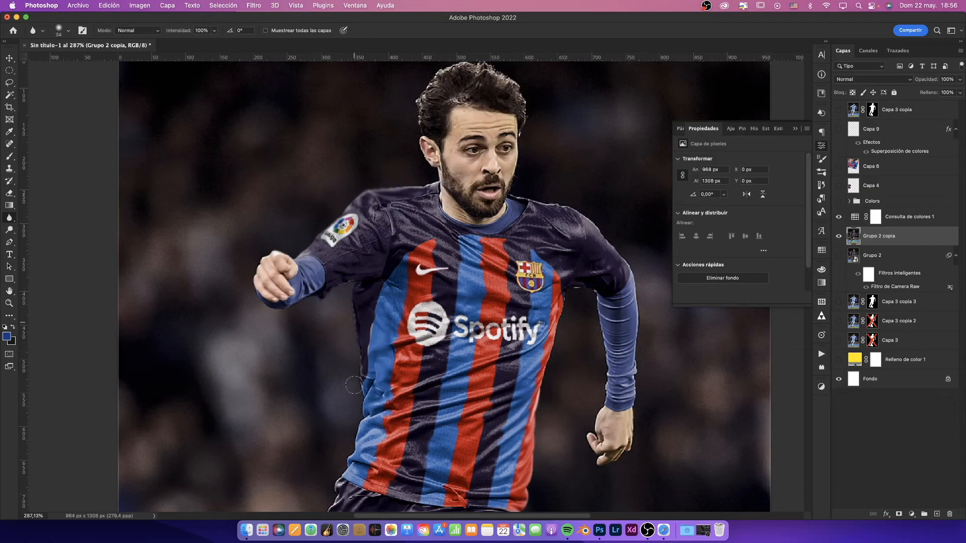
scroll(354, 402, down, 6)
scroll(355, 402, left, 3)
scroll(409, 395, down, 3)
ctrl+alt+drag(432, 352, 438, 352)
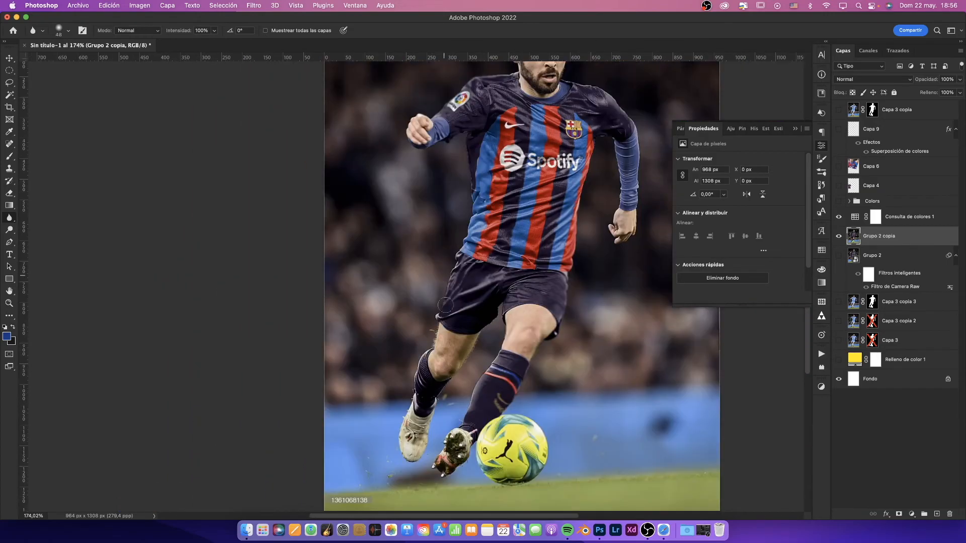